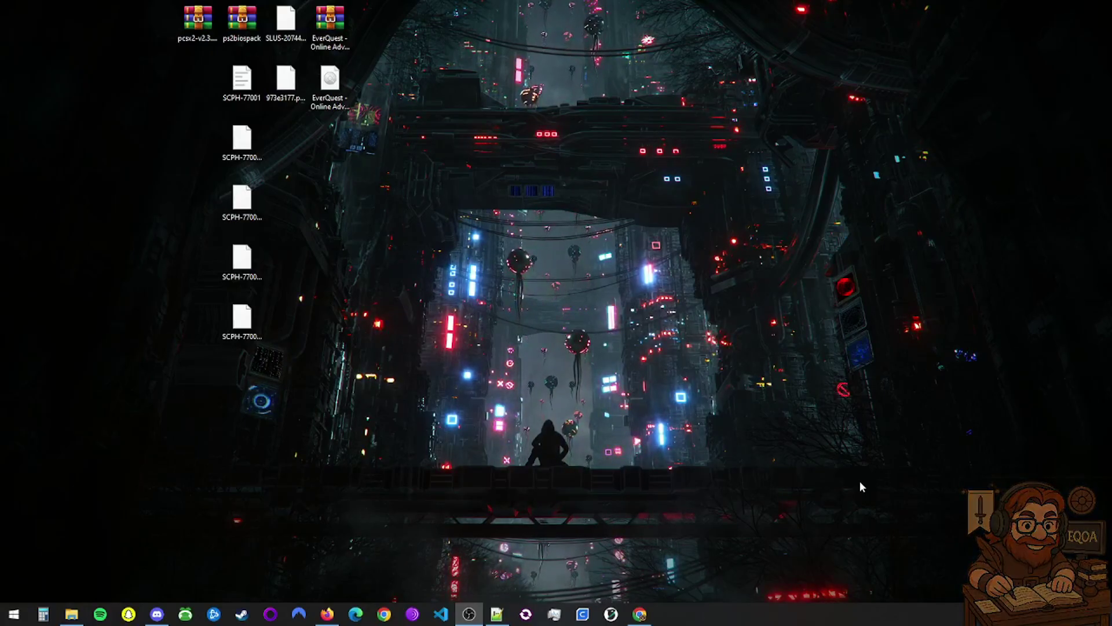
In Chrome, view Project Return Home's Required Project Files page and its linked PCSX2 downloads page, and return to the desktop
click(650, 613)
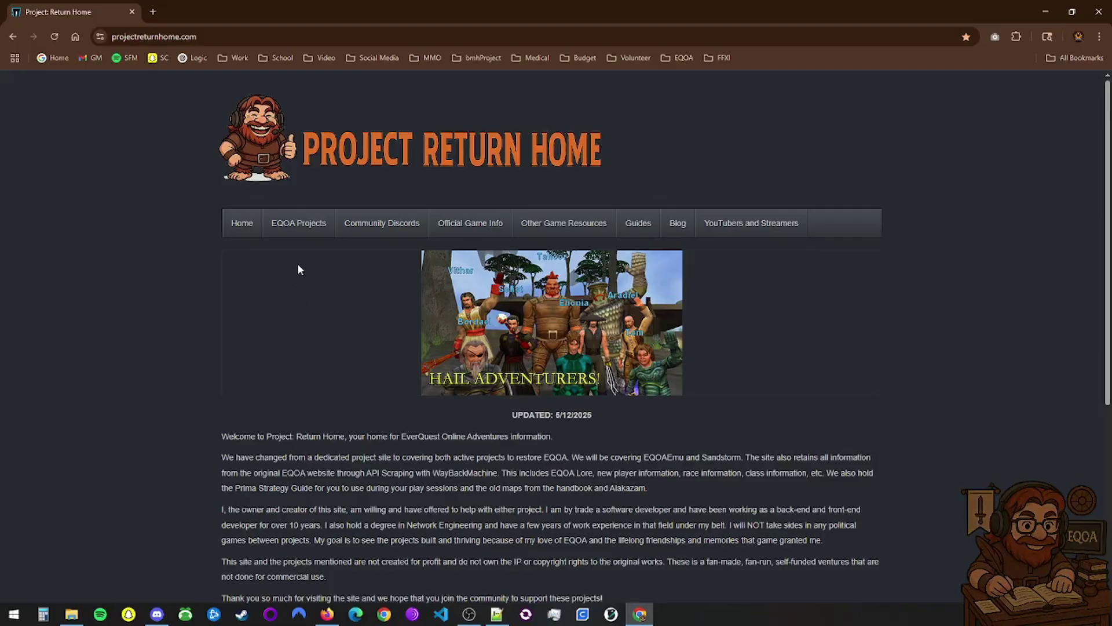
mouse_move(294, 229)
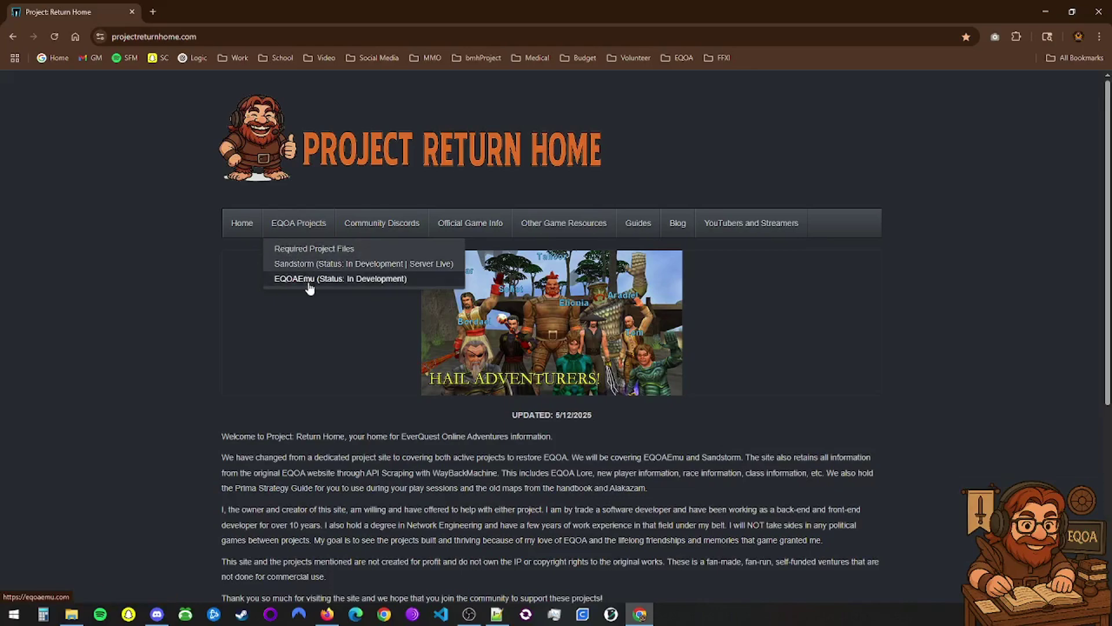
click(311, 253)
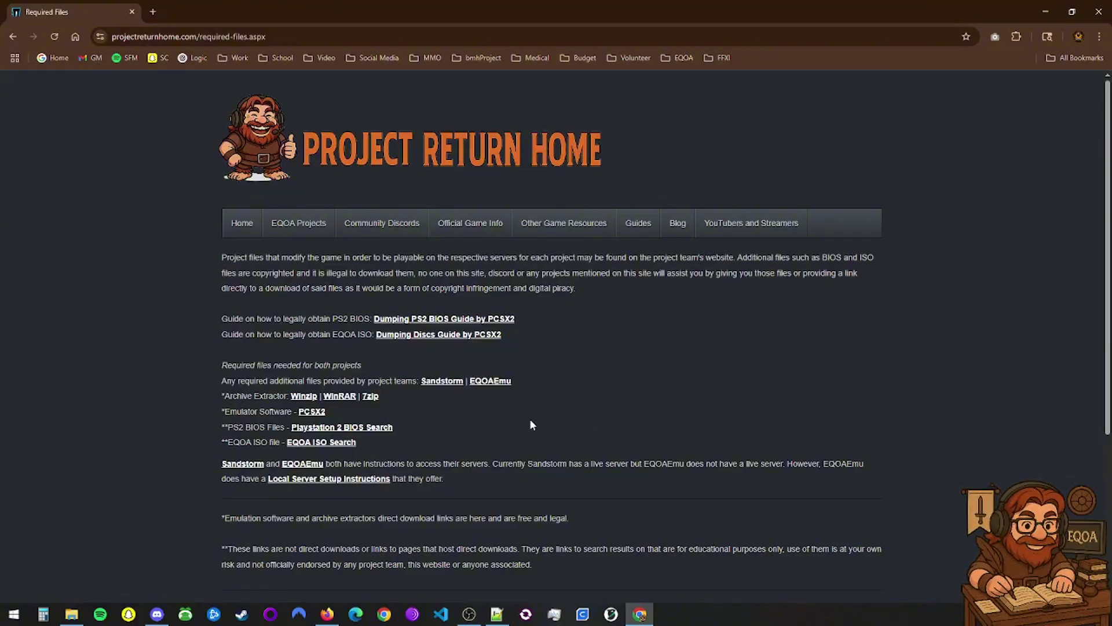
click(311, 413)
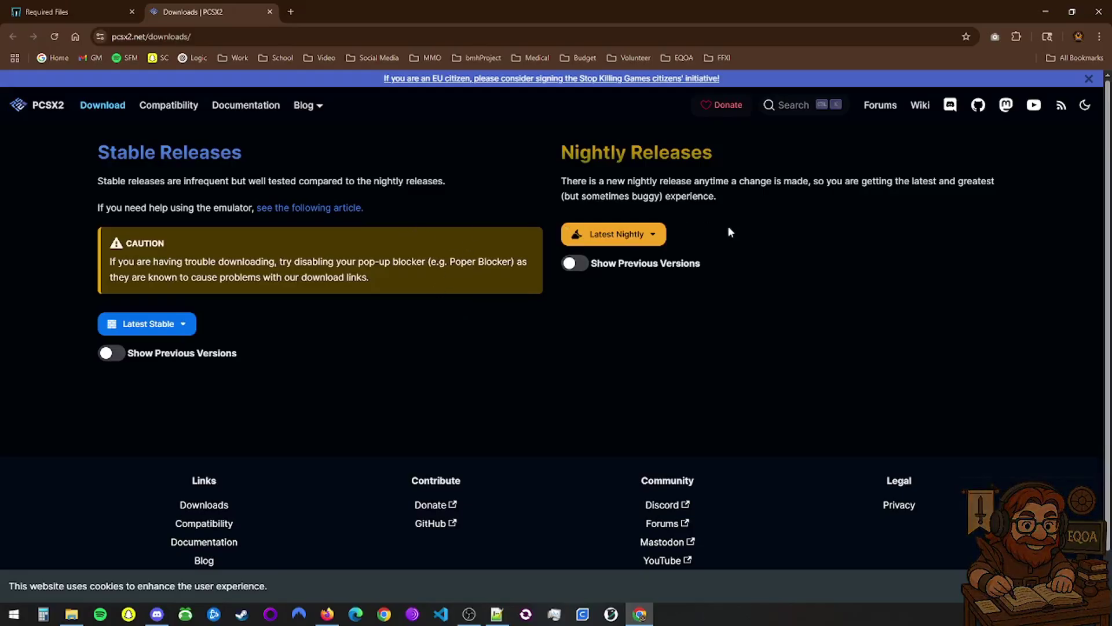
click(1052, 16)
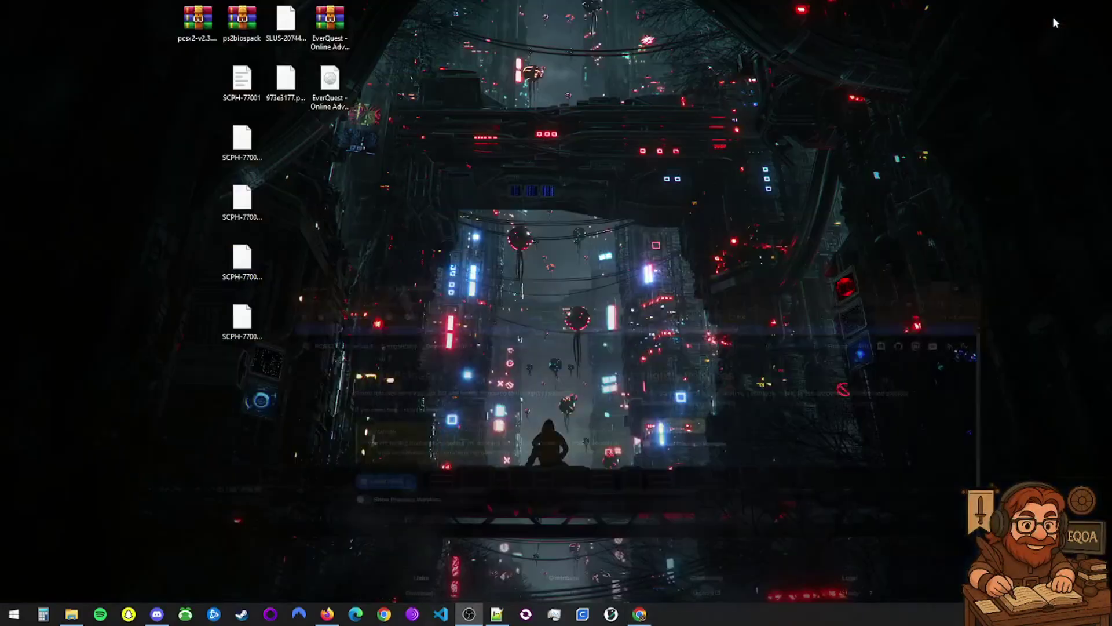
Extract the pcsx2-v2.3.363-windows-x64-Qt archive from the desktop into a new folder on the C: drive and close the archive
click(208, 19)
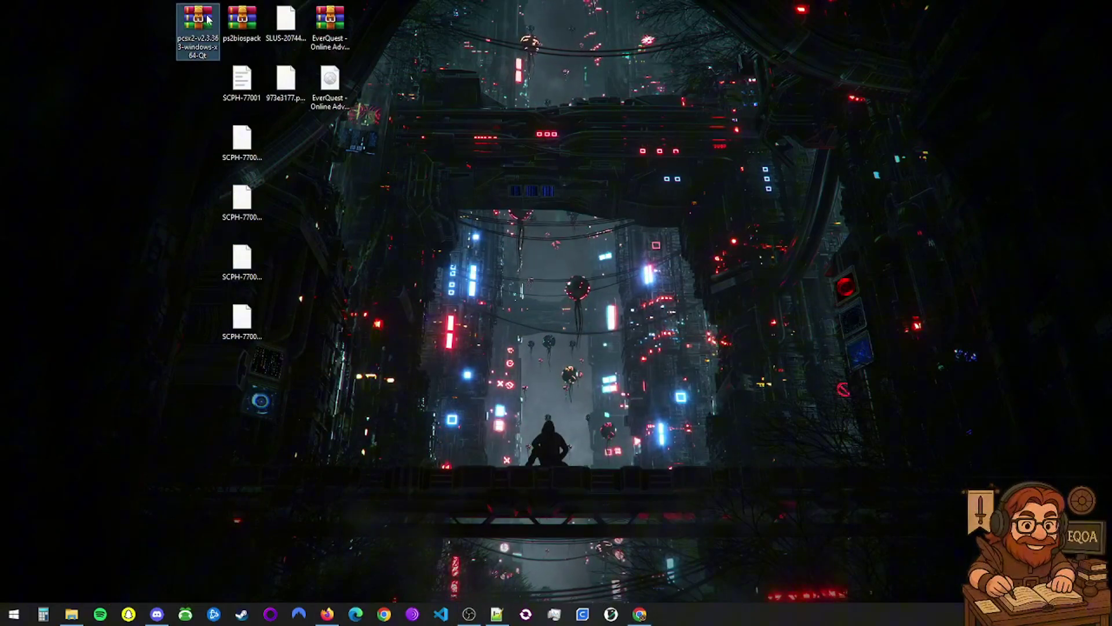
double_click(206, 25)
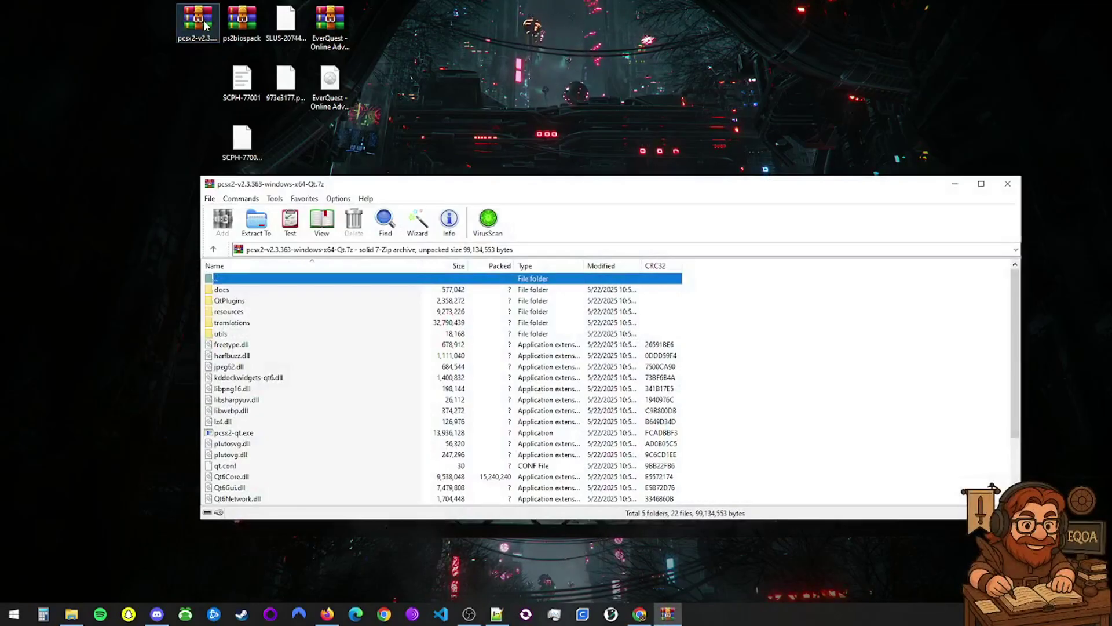
click(254, 232)
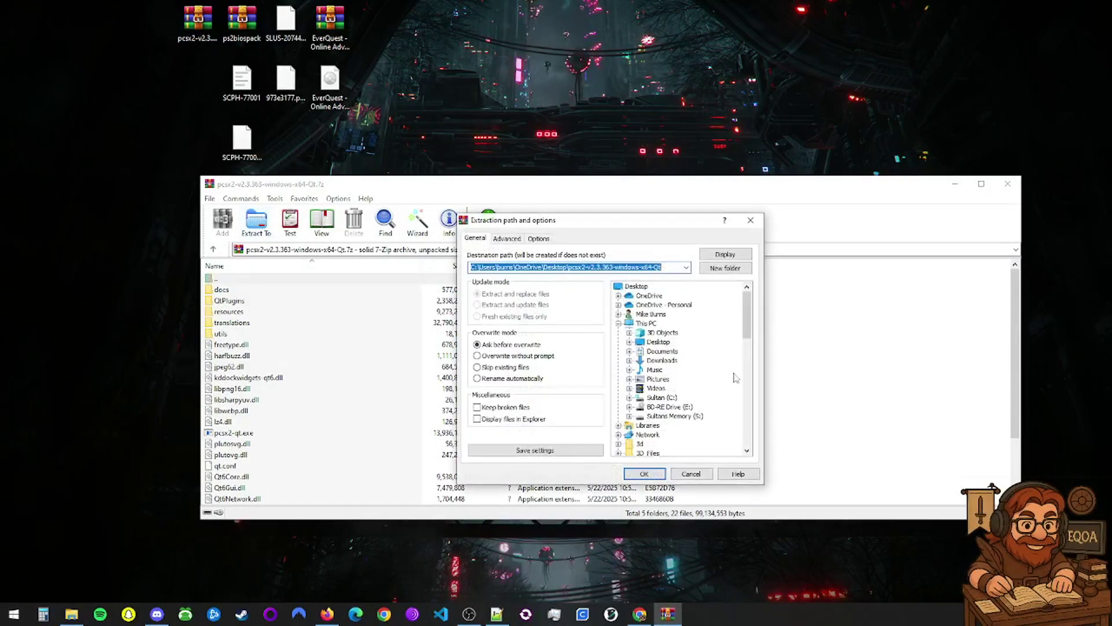
click(660, 397)
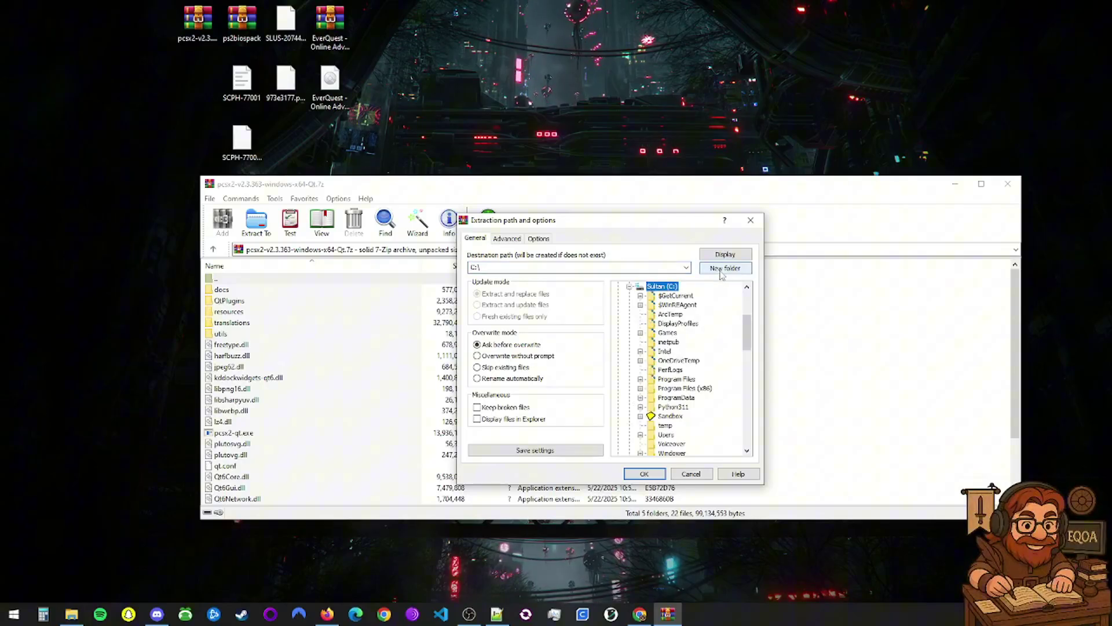
click(723, 268)
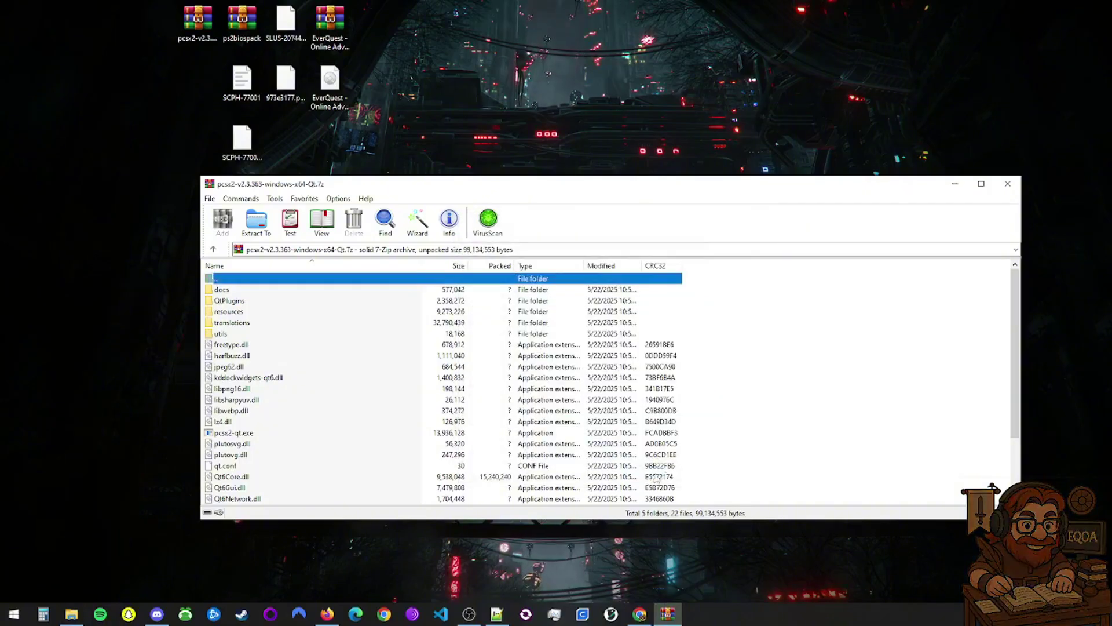
click(1008, 184)
In File Explorer, open the pcsx2-v2.3.363-windows-x64-Qt folder on the C: drive and launch pcsx2-qt
click(72, 614)
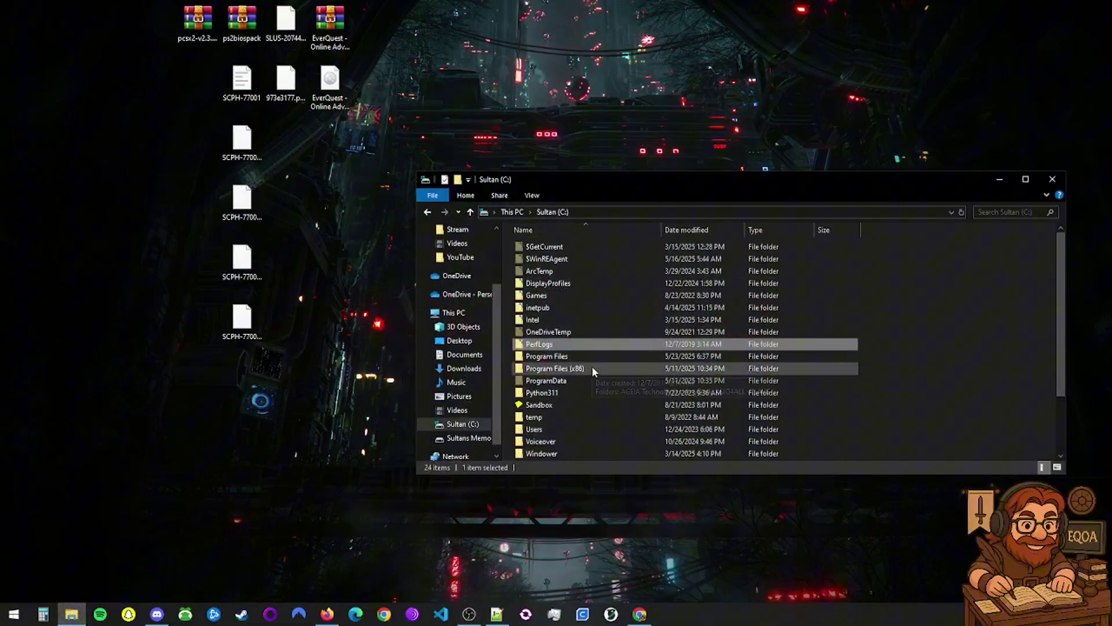
scroll(592, 366, down, 2)
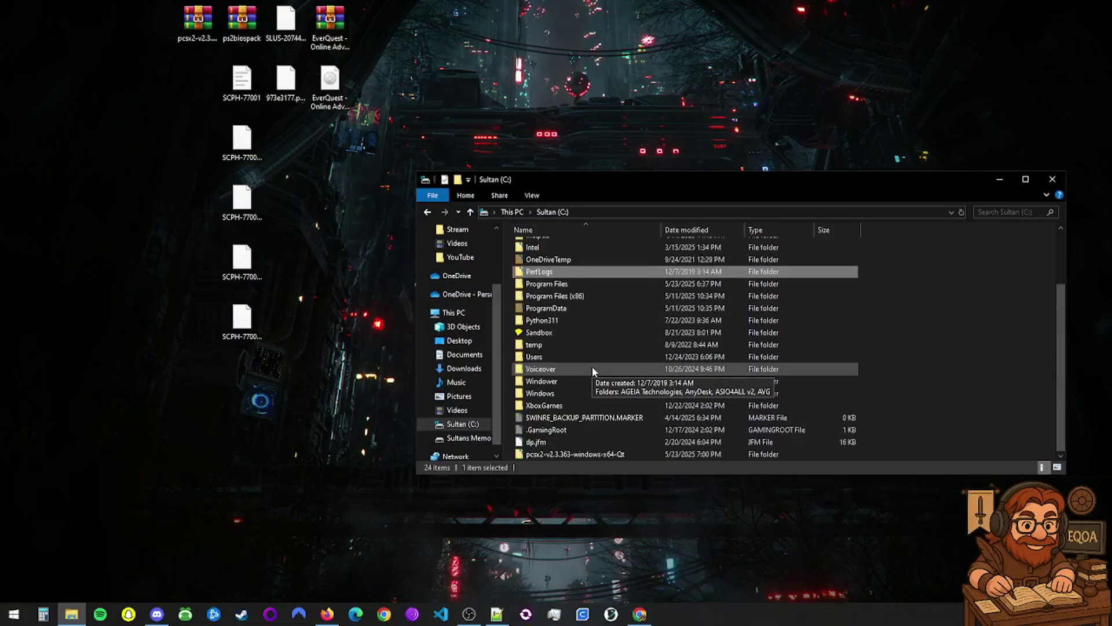
double_click(588, 454)
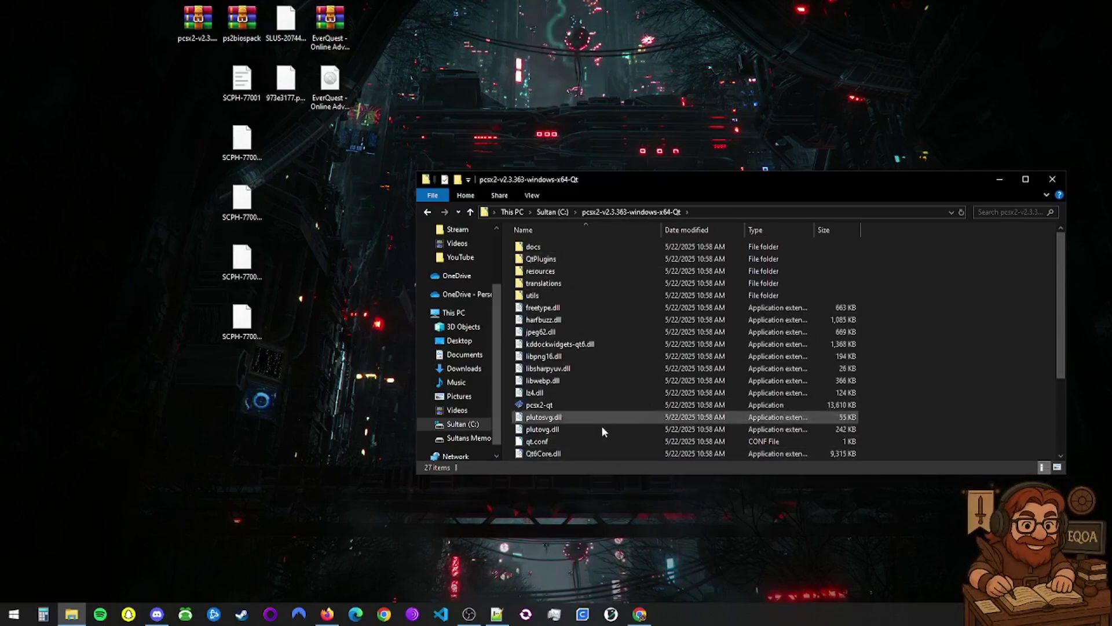
scroll(594, 448, down, 3)
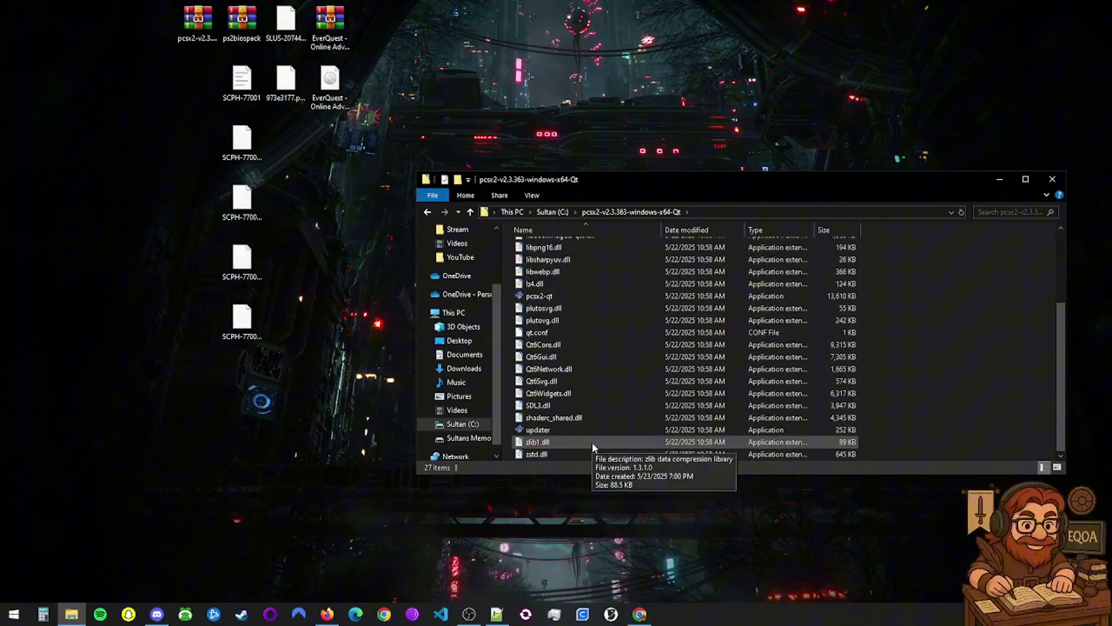
scroll(592, 441, up, 3)
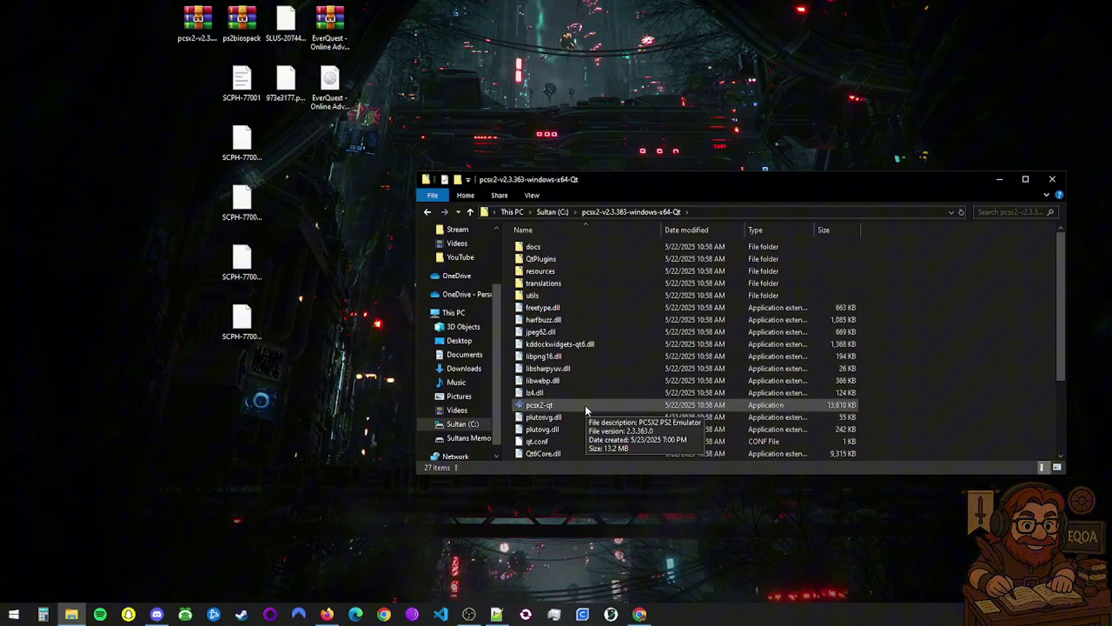
double_click(544, 407)
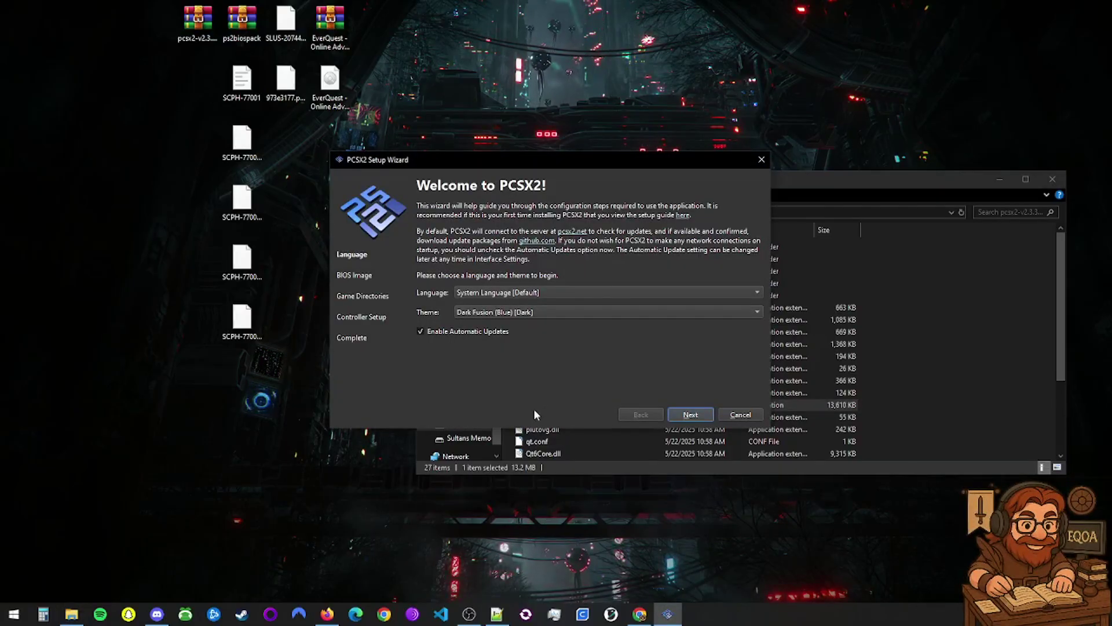
Set the setup wizard's language to English (en) and continue to the BIOS Image page
click(570, 290)
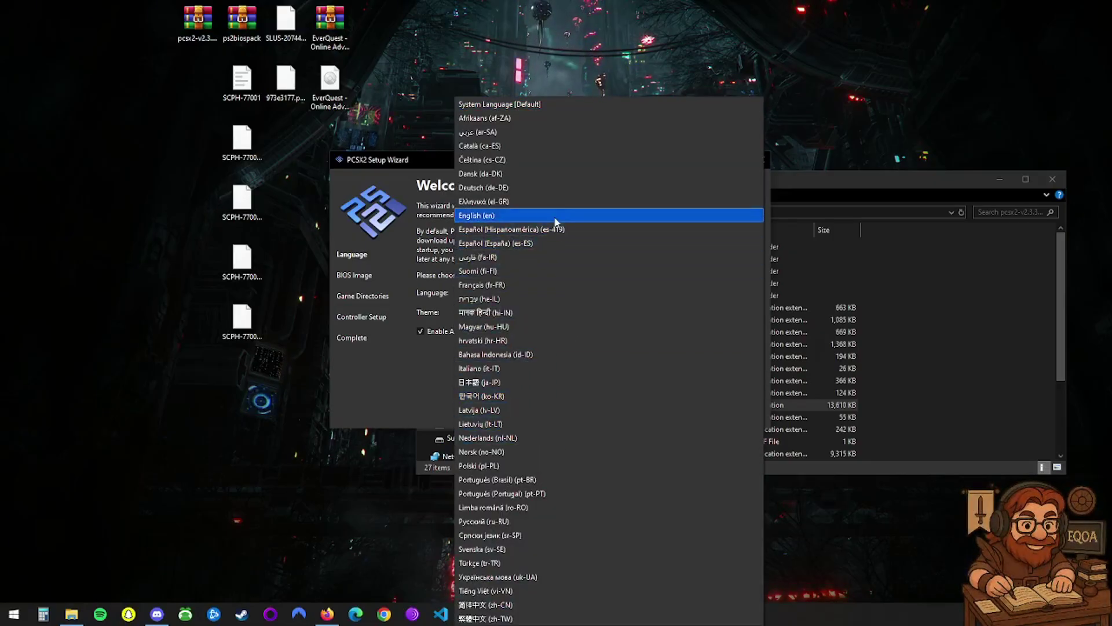
click(555, 217)
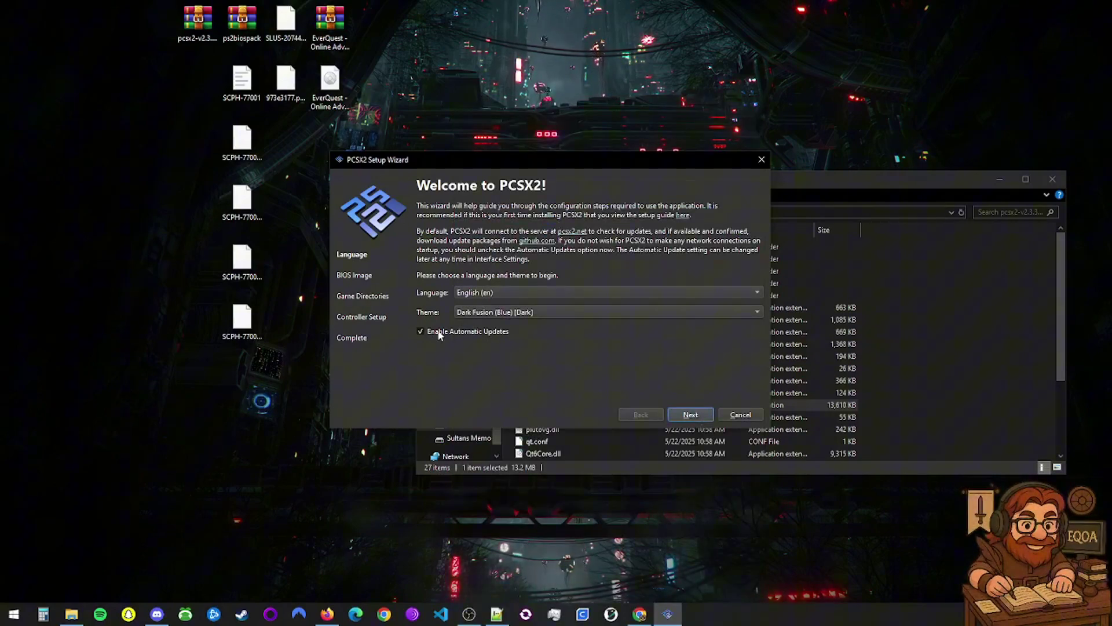
click(687, 415)
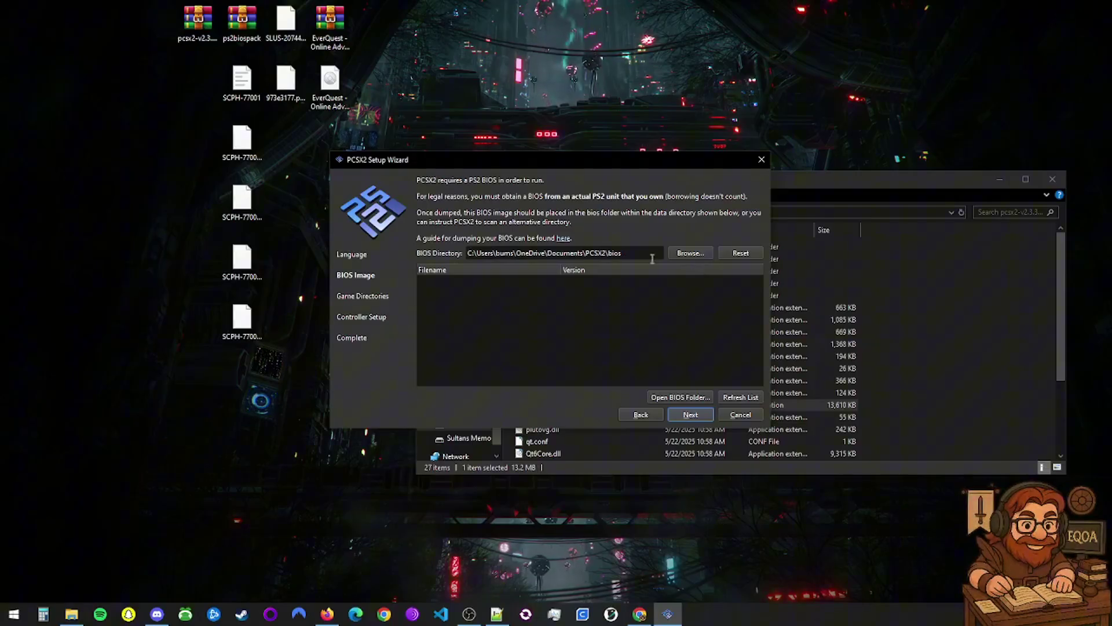
Move the five SCPH-77001 BIOS files from the desktop into the PCSX2 bios folder and close that folder
click(659, 398)
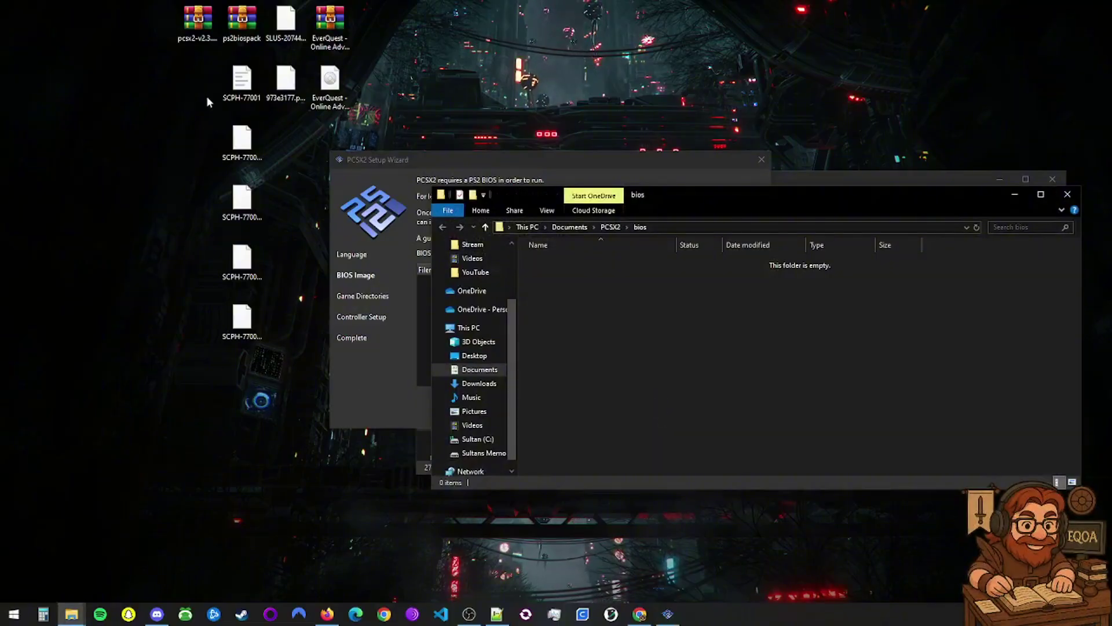
drag(210, 78, 242, 341)
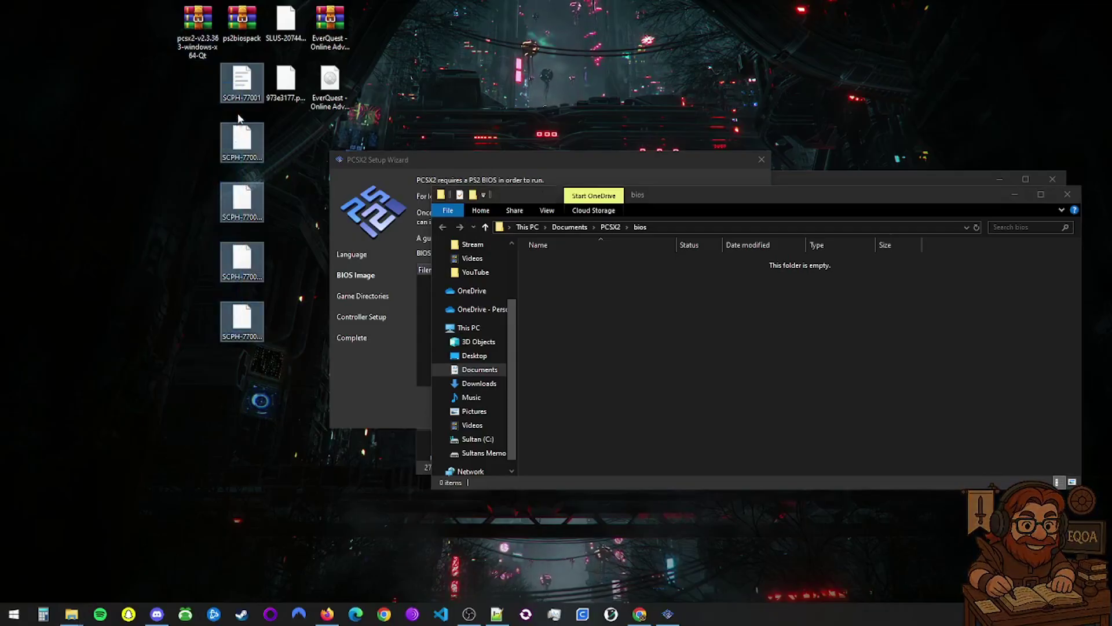
drag(241, 81, 633, 322)
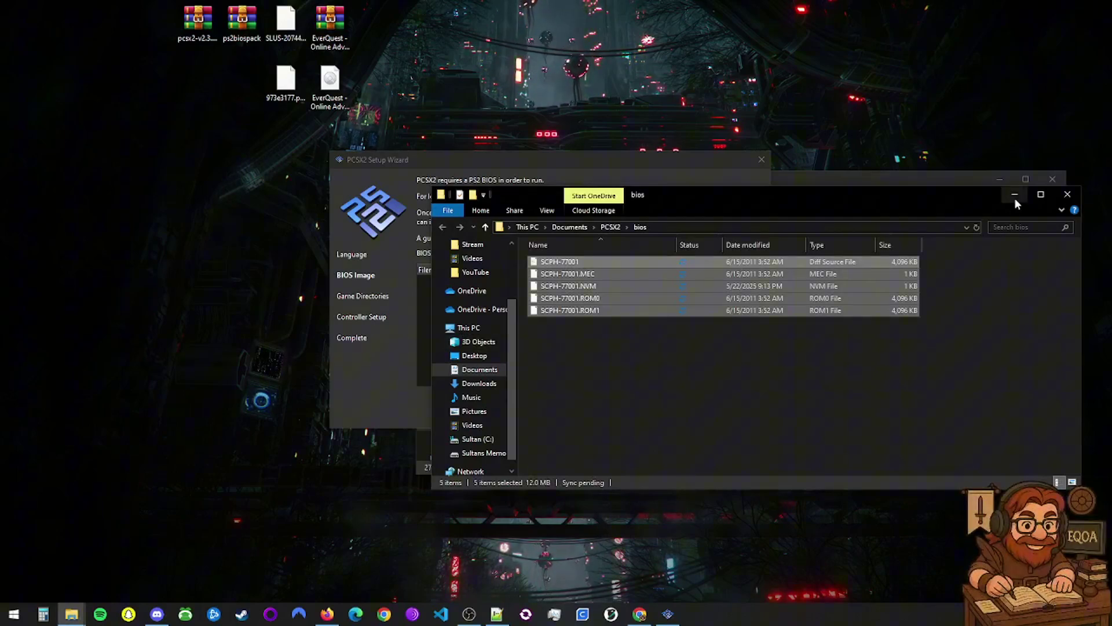
click(1072, 194)
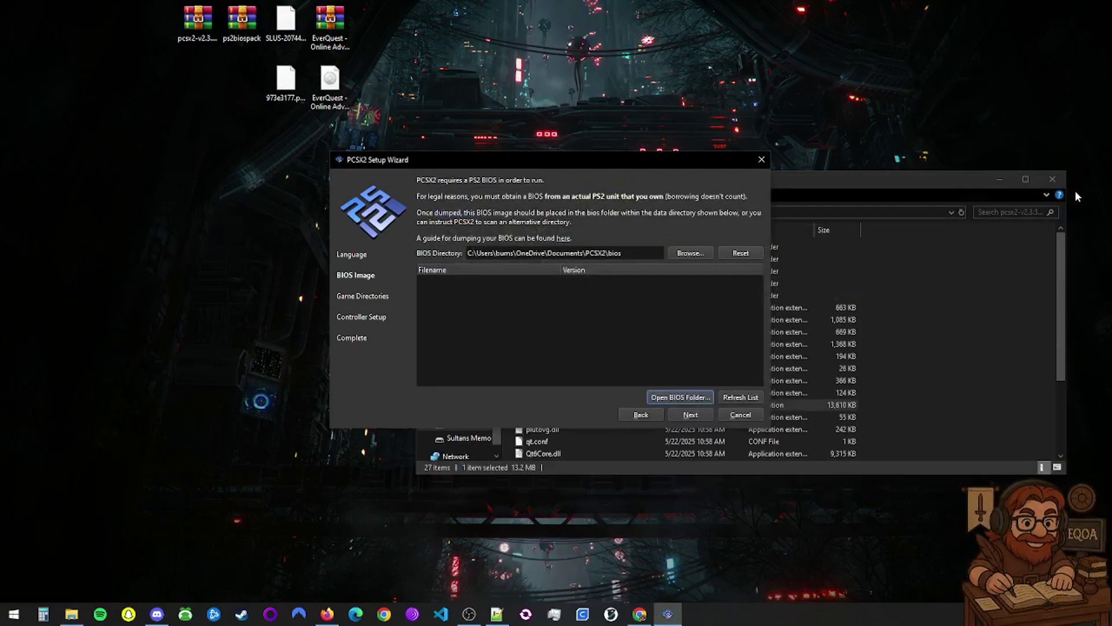
Refresh the BIOS list, select SCPH-77001.ROM0 and continue to the Game Directories page
click(747, 399)
click(466, 280)
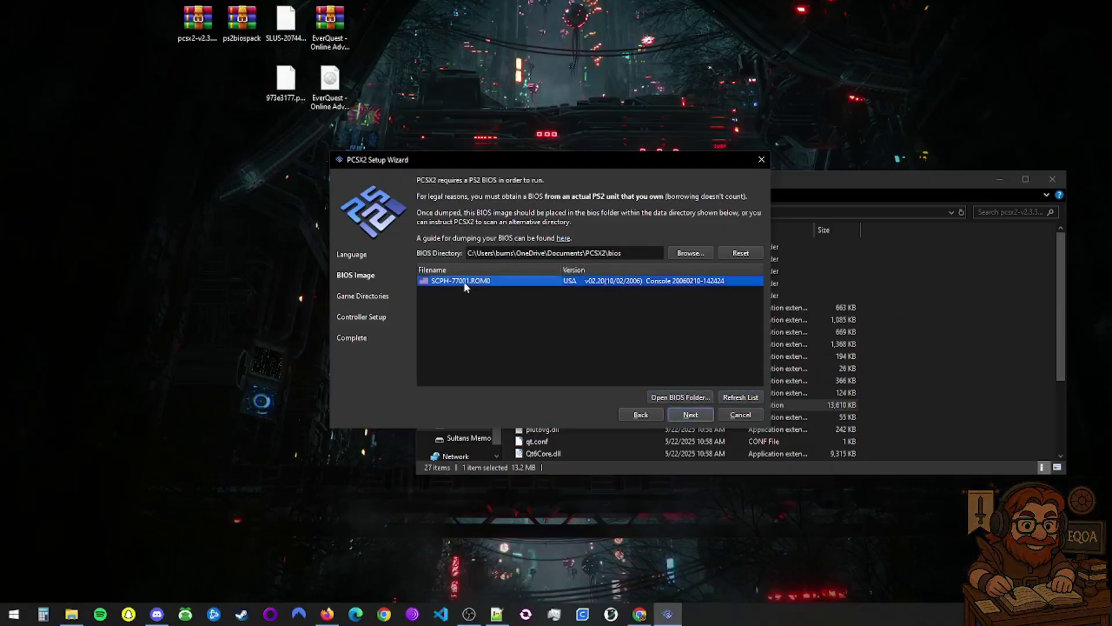
click(689, 416)
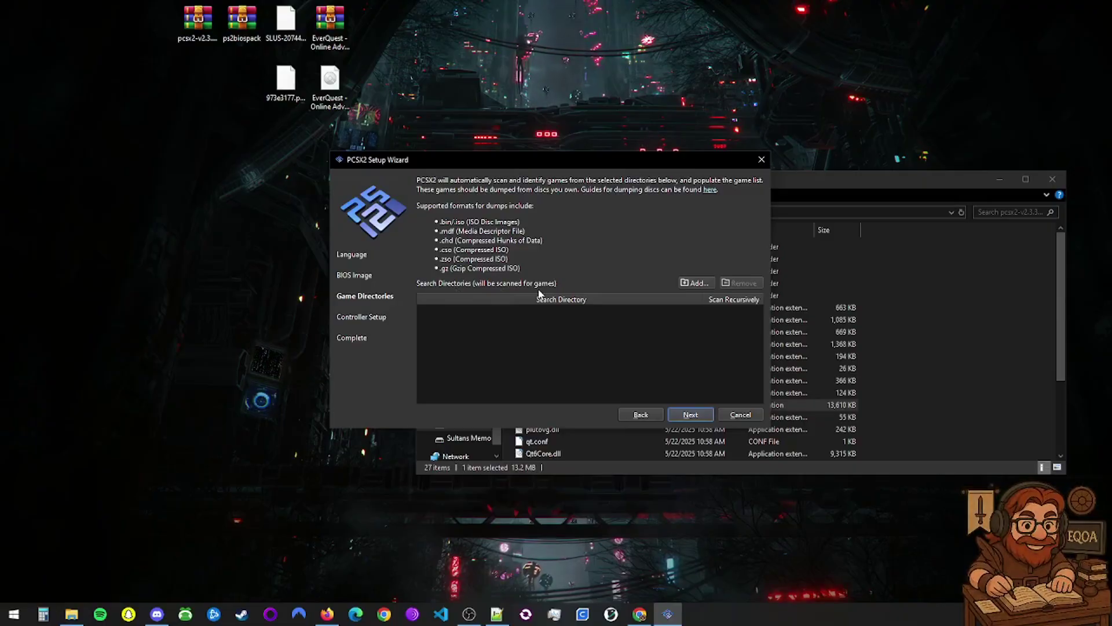
Return to the BIOS Image page, copy the BIOS directory path, and use it in File Explorer to reach the parent PCSX2 folder
click(636, 416)
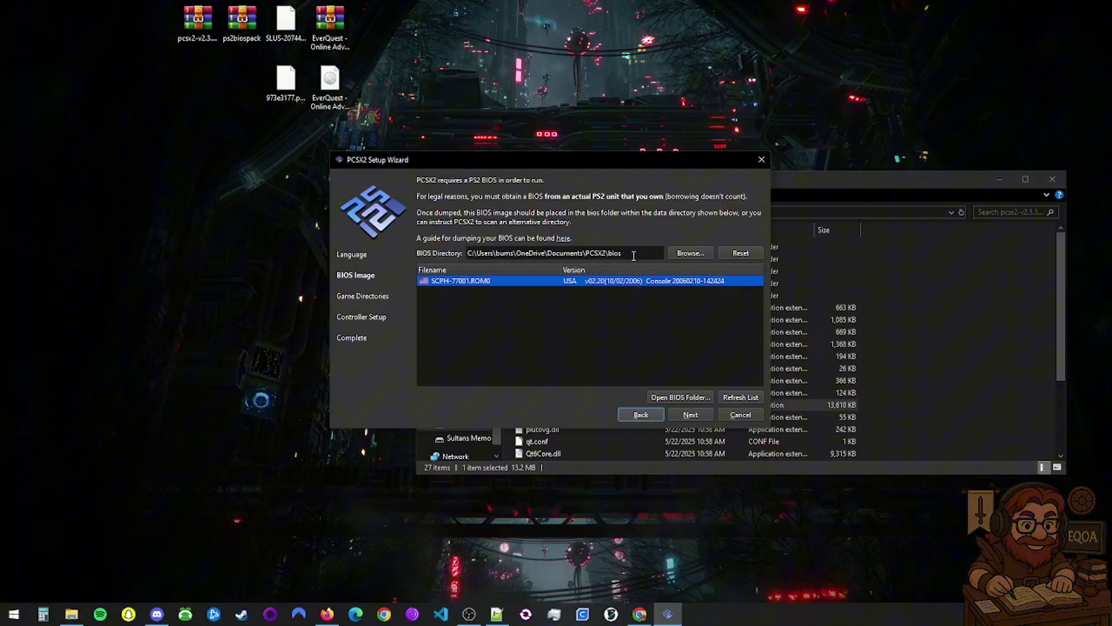
drag(634, 255, 483, 255)
right_click(480, 250)
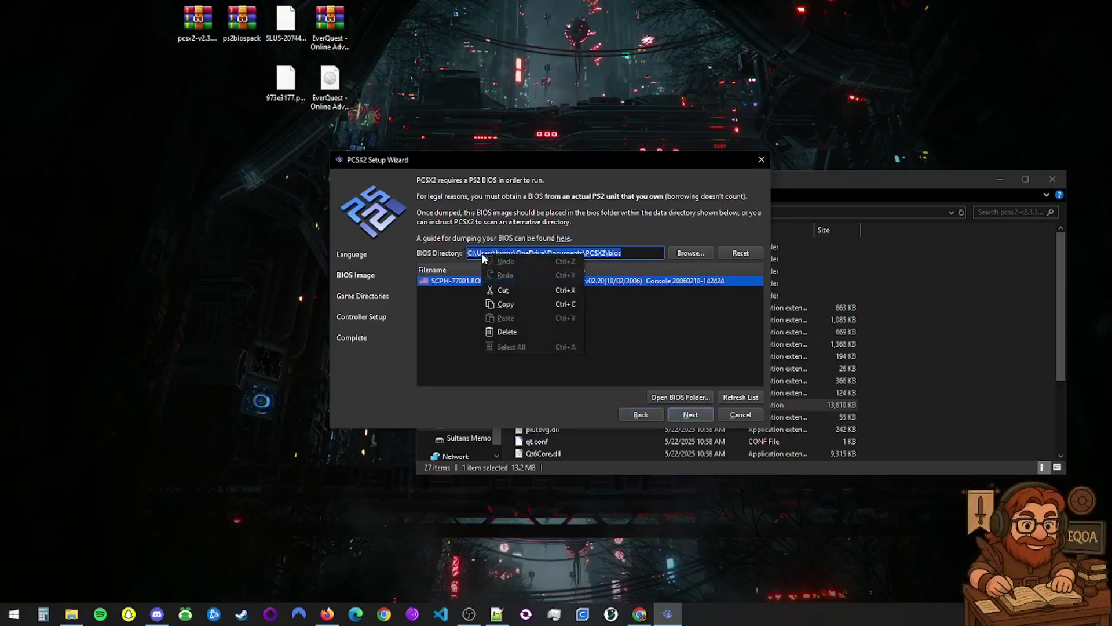
click(512, 304)
click(833, 208)
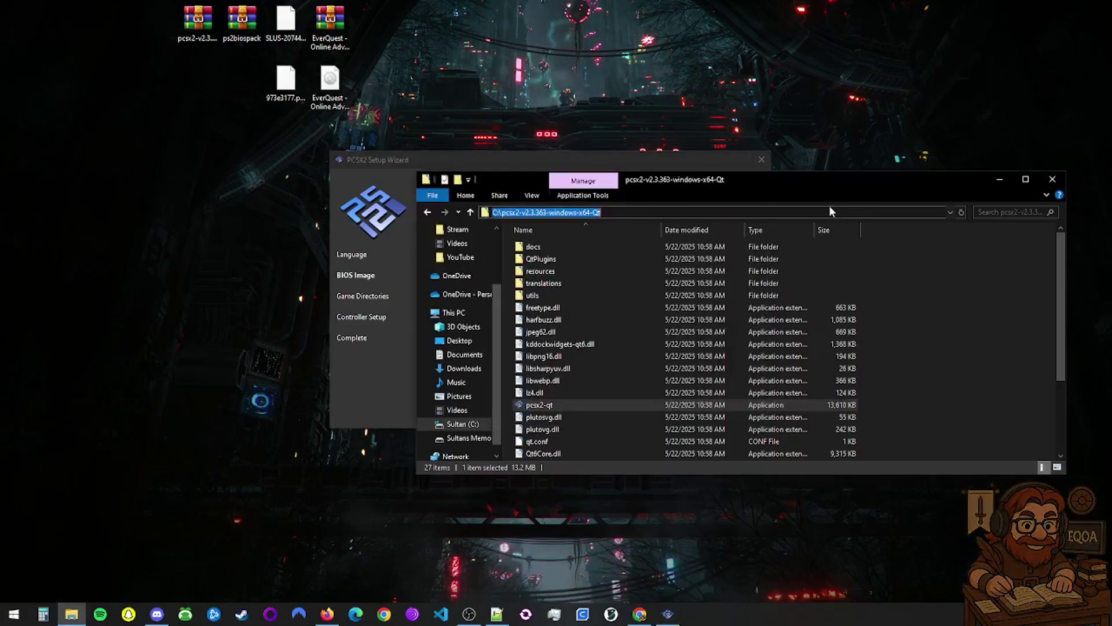
key(ctrl+v)
key(Return)
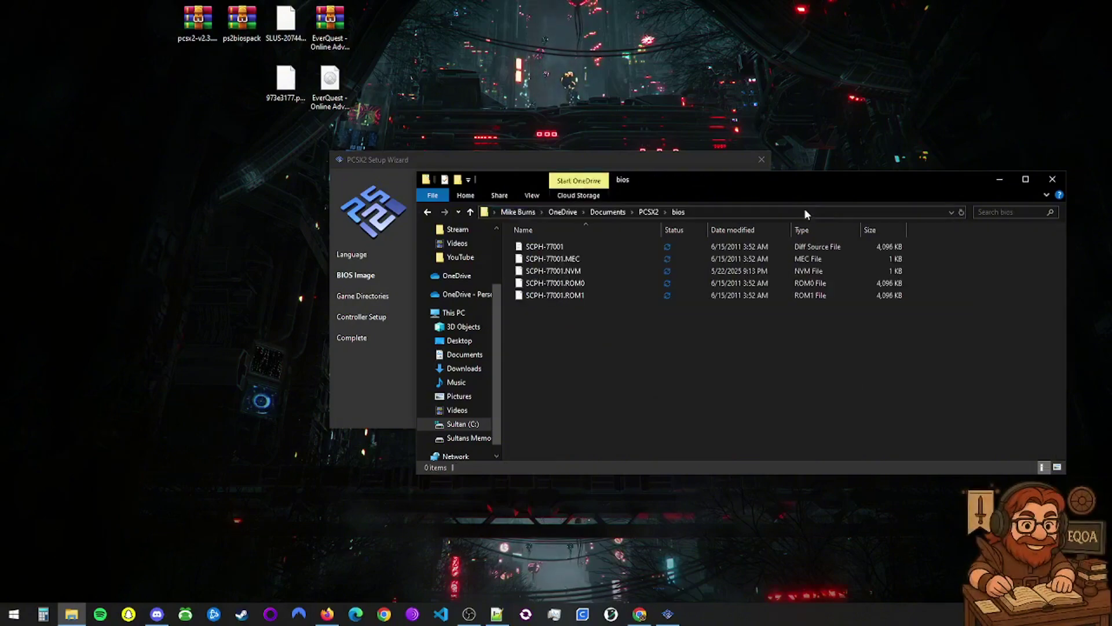
click(650, 212)
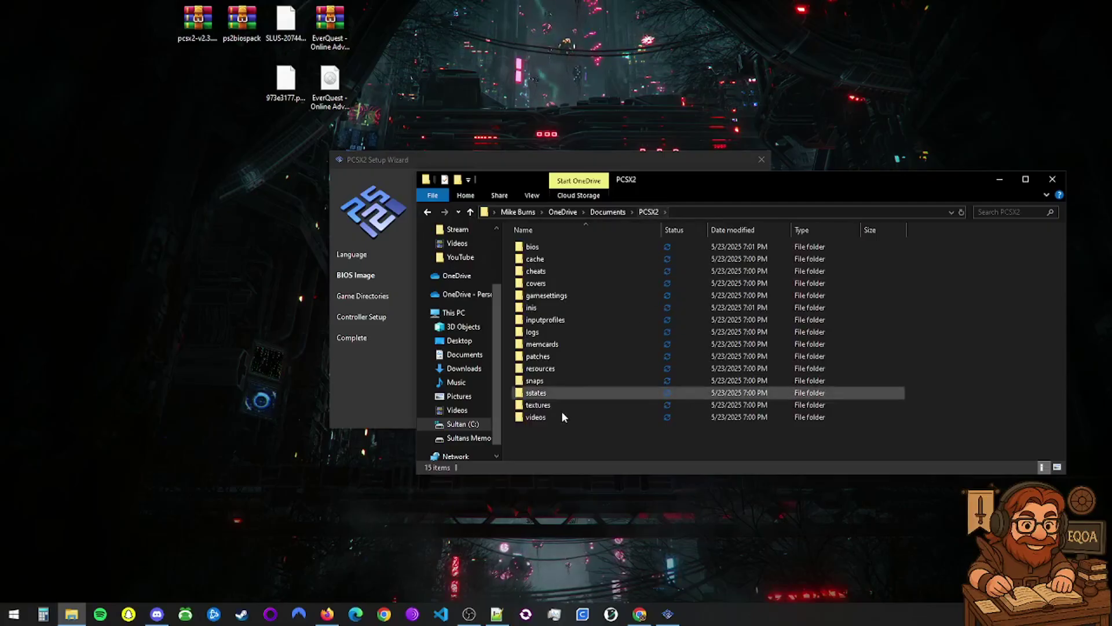
Create a new folder named "games" inside the PCSX2 documents folder
right_click(535, 430)
mouse_move(607, 401)
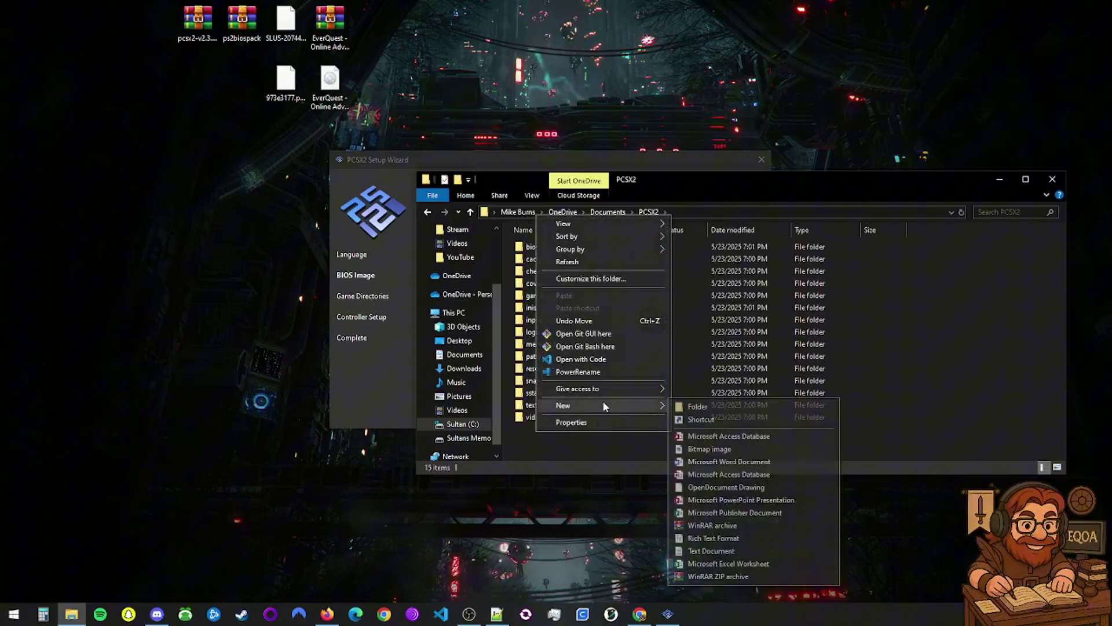
click(759, 404)
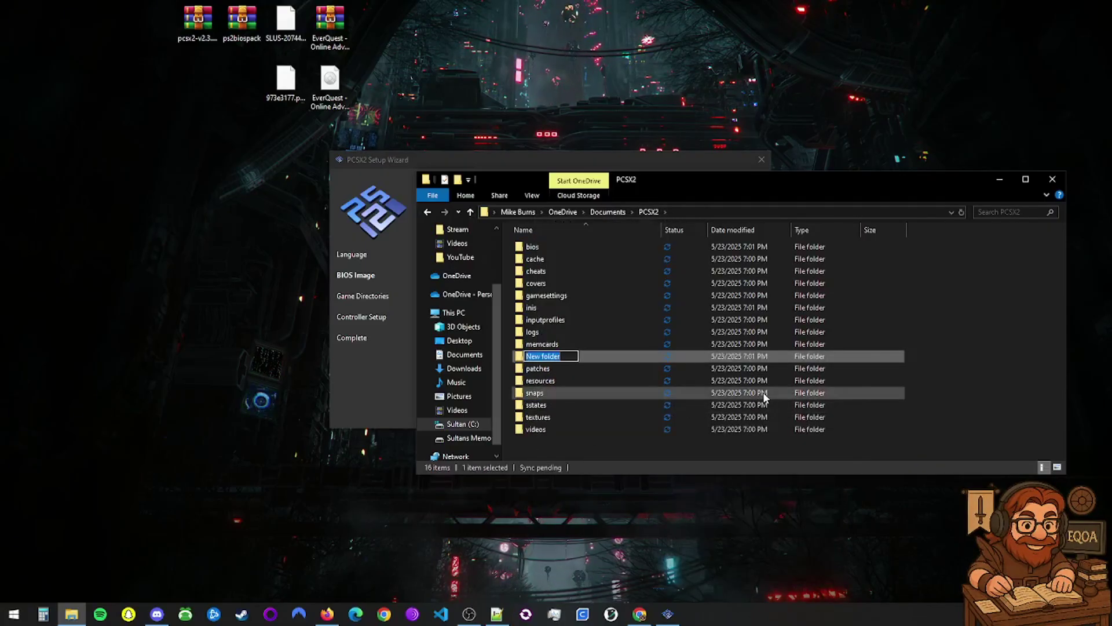
text(gam)
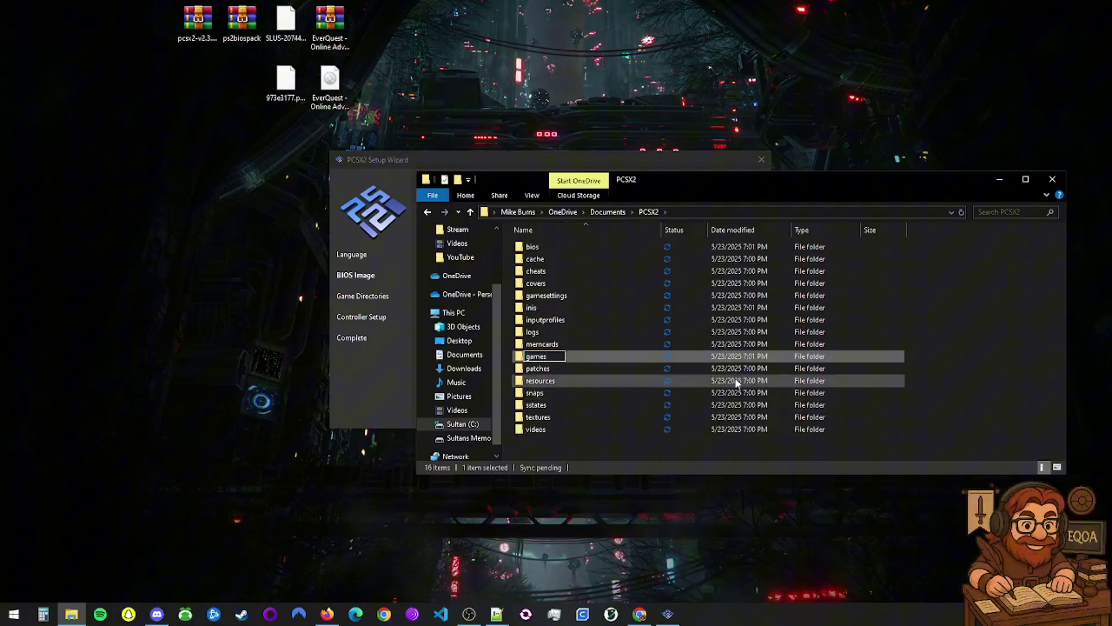
text(es)
key(Return)
Move the EverQuest Online Adventures Frontiers disc image from the desktop into the new games folder and minimize the folder window
double_click(548, 297)
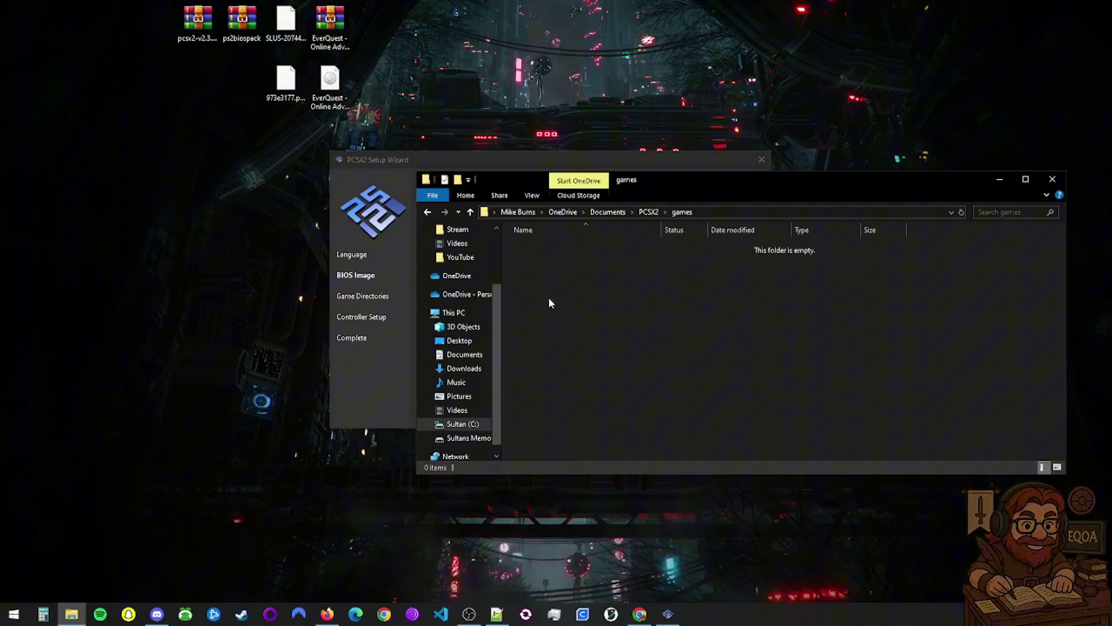
click(339, 87)
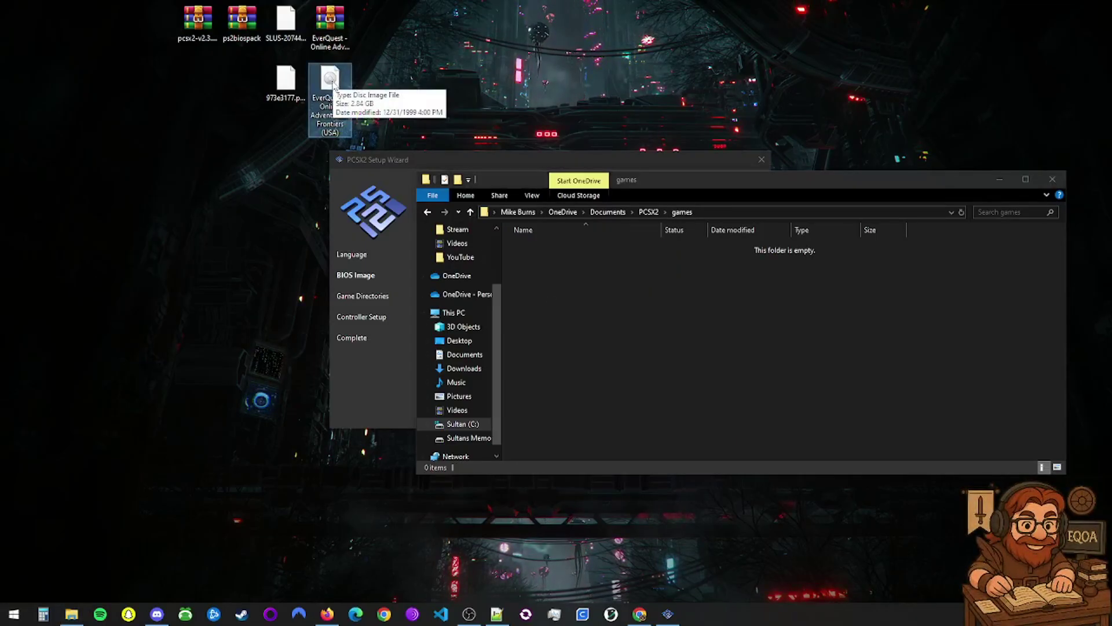
drag(333, 86, 566, 296)
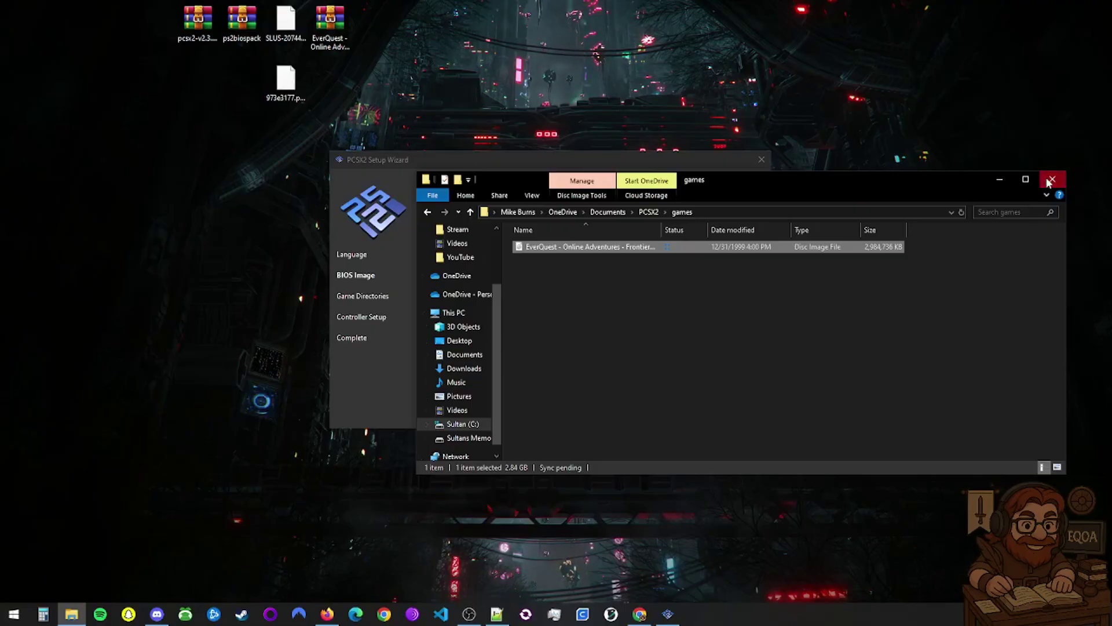
click(1003, 182)
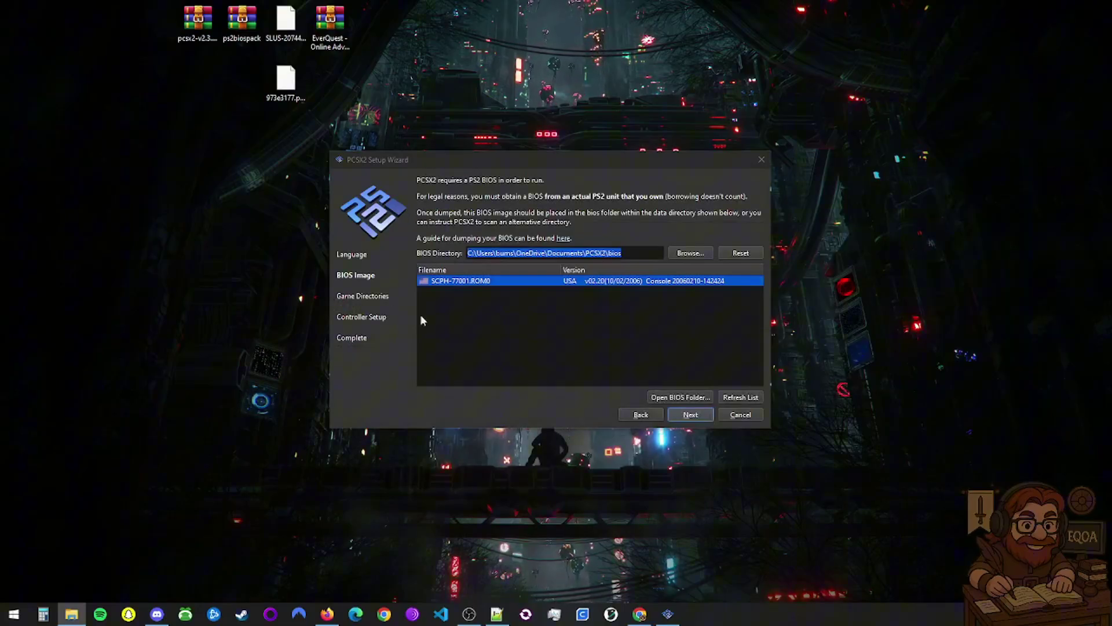
Add the Documents\PCSX2\games folder as a game search directory with recursive scanning and continue to the Controller Setup page
click(703, 414)
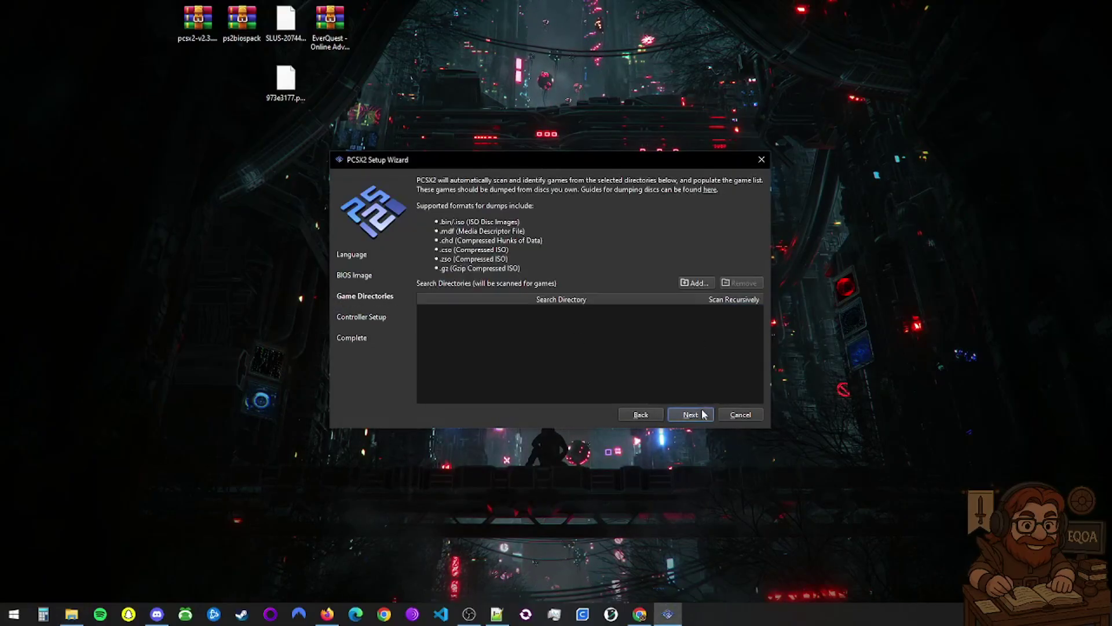
click(701, 284)
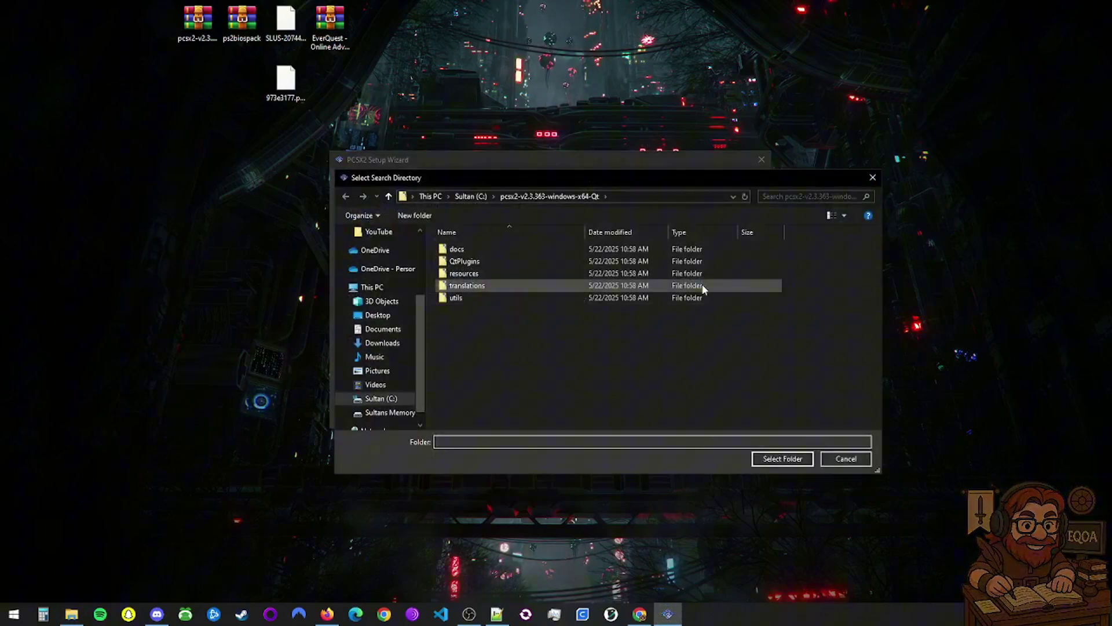
click(380, 329)
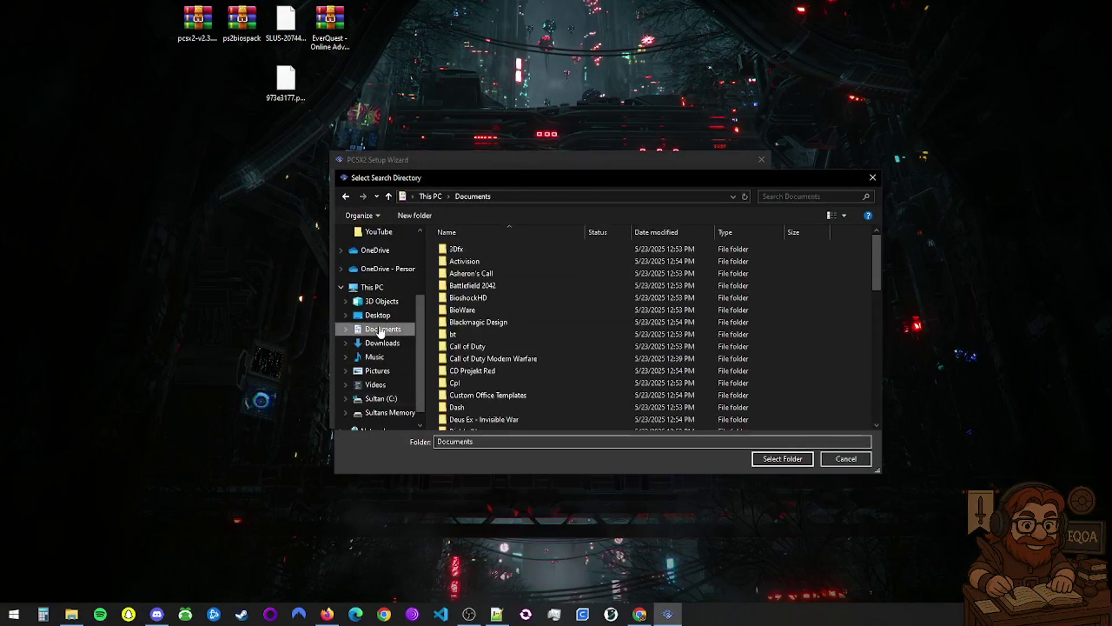
scroll(510, 355, down, 4)
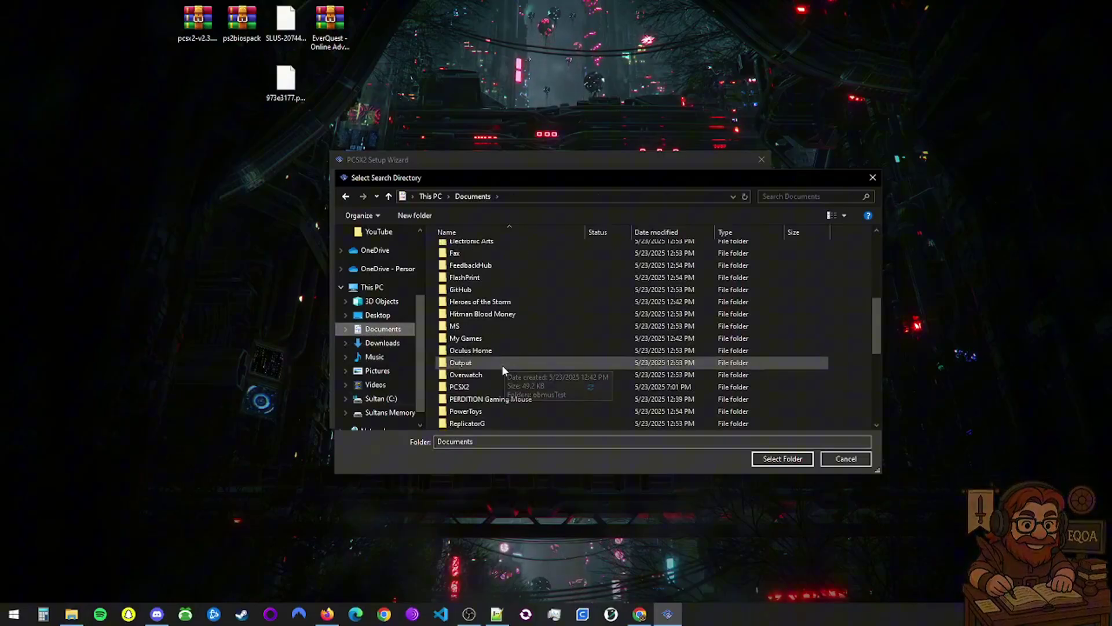
scroll(495, 374, down, 1)
double_click(489, 385)
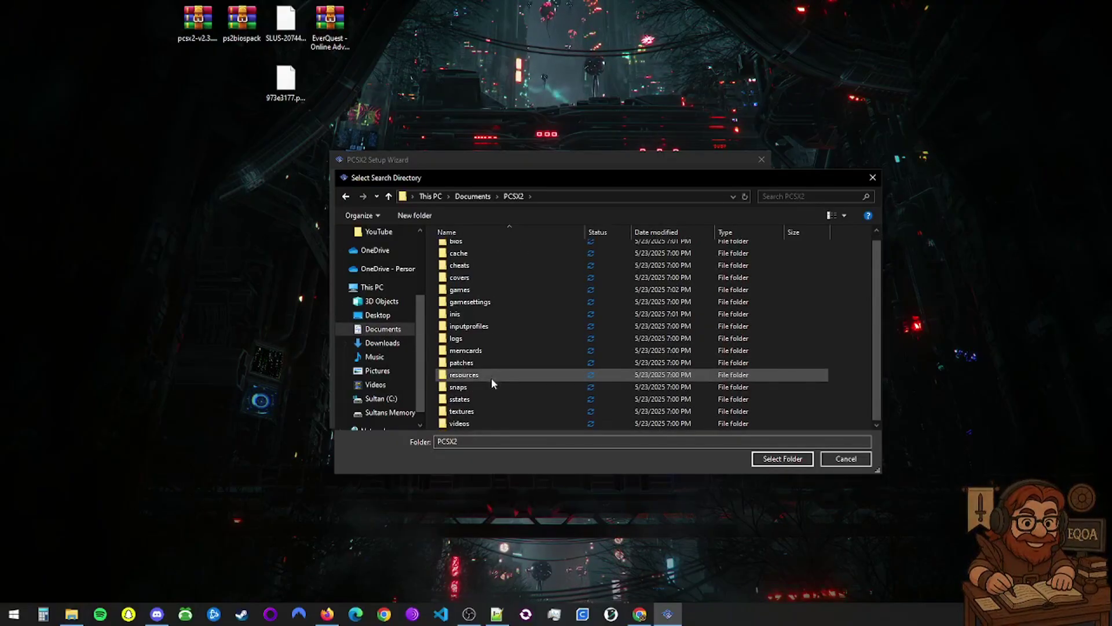
double_click(484, 296)
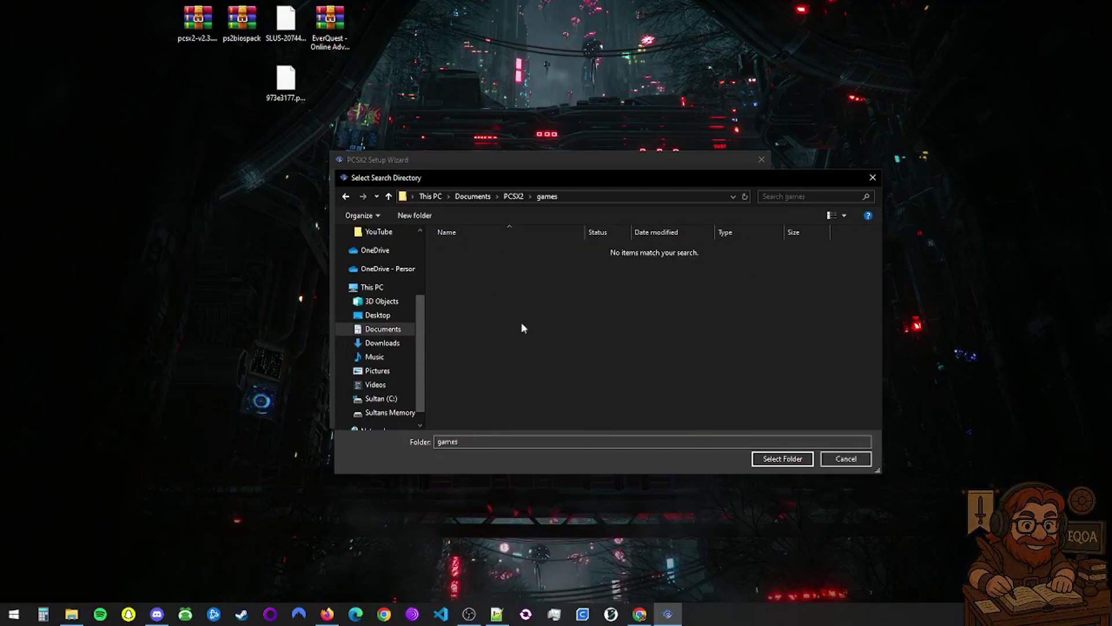
click(783, 458)
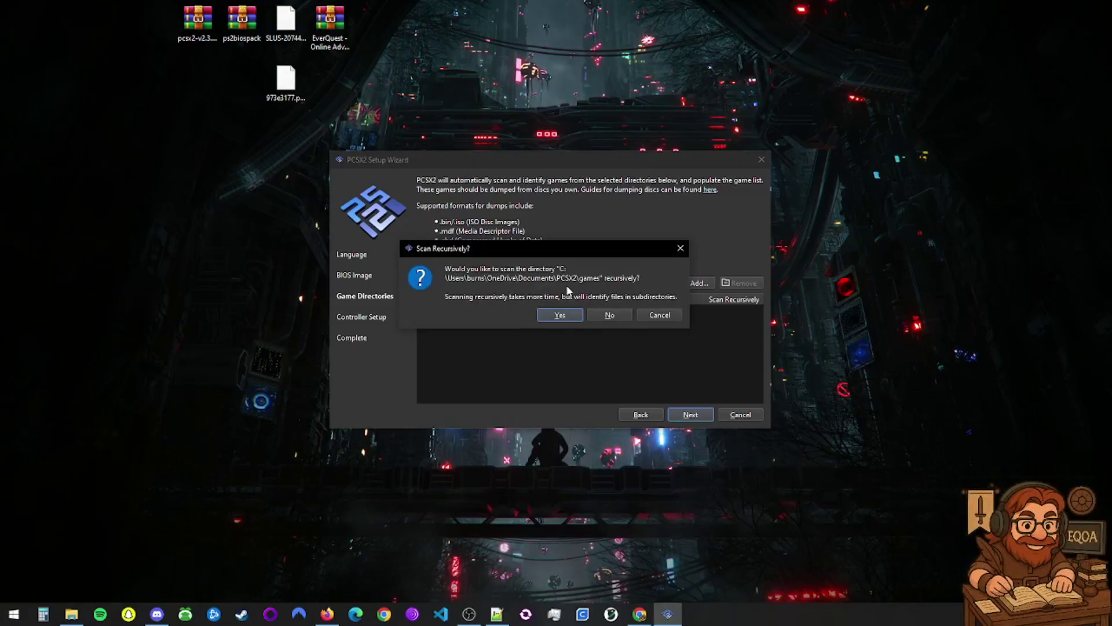
click(556, 315)
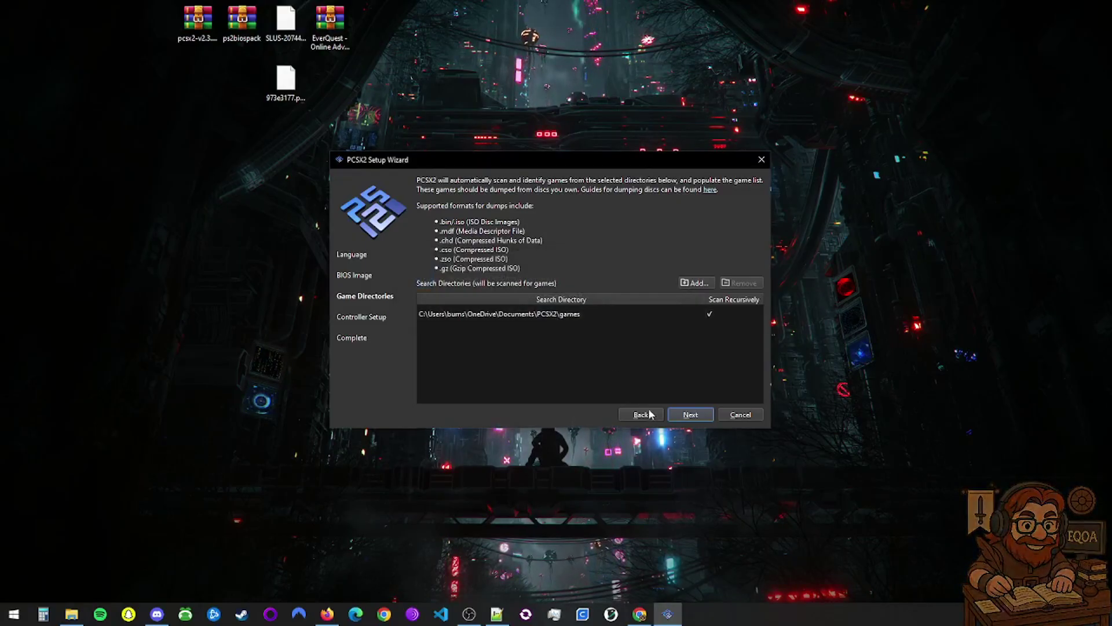
click(691, 415)
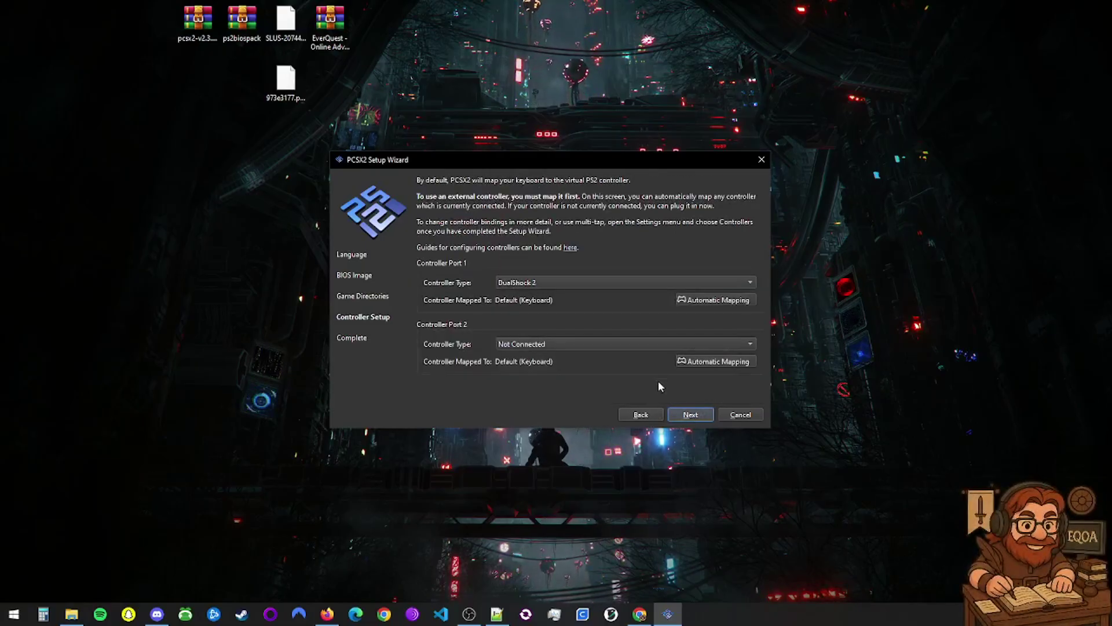
click(667, 283)
click(666, 284)
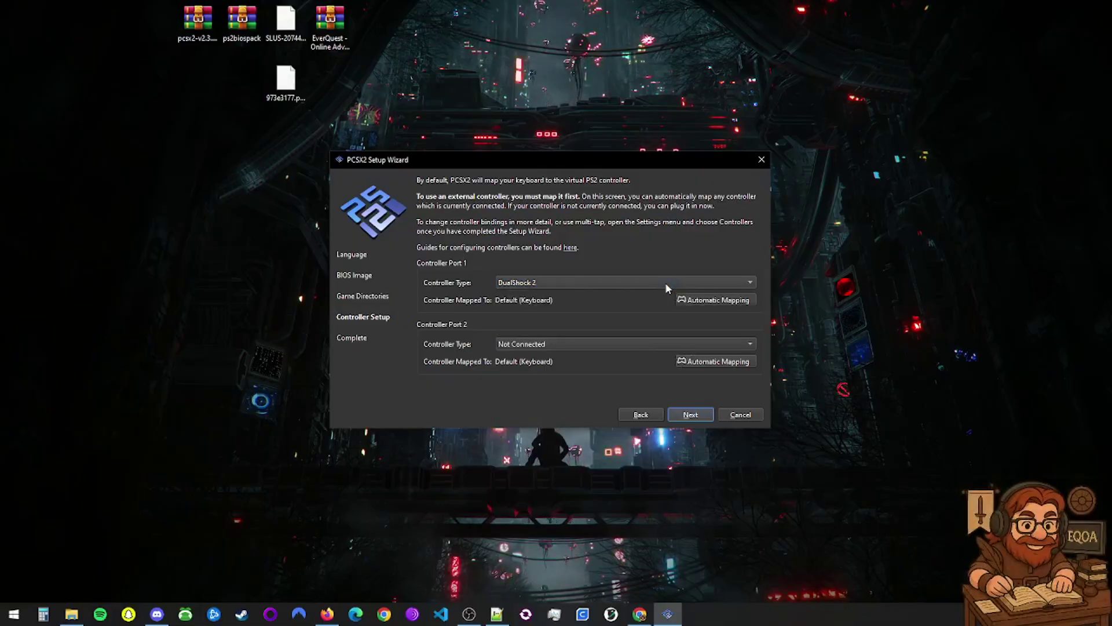
click(717, 300)
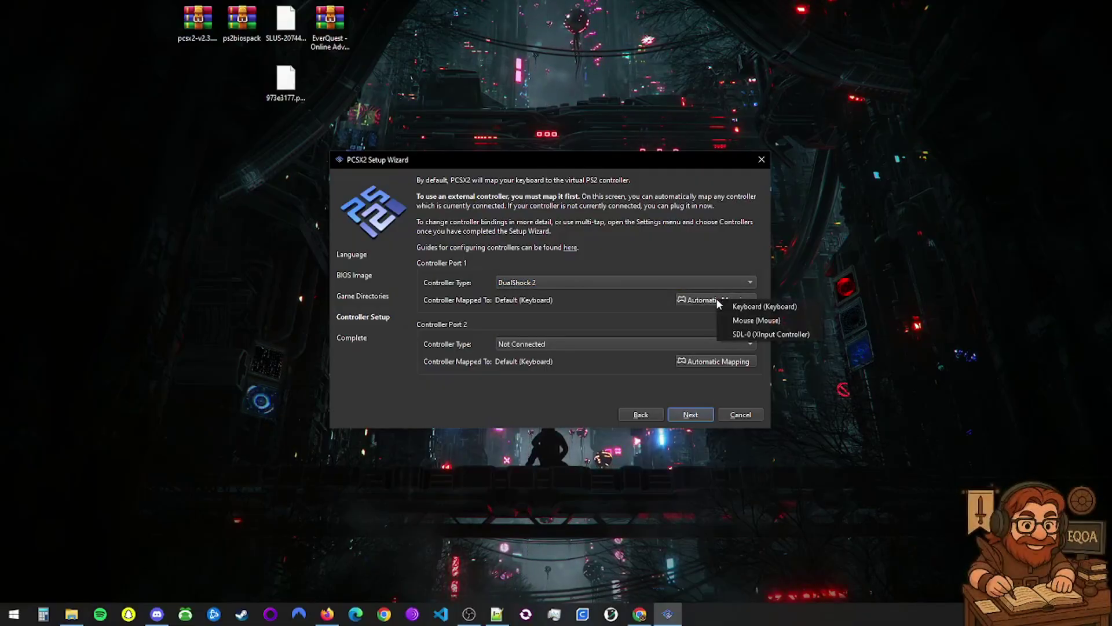
click(716, 298)
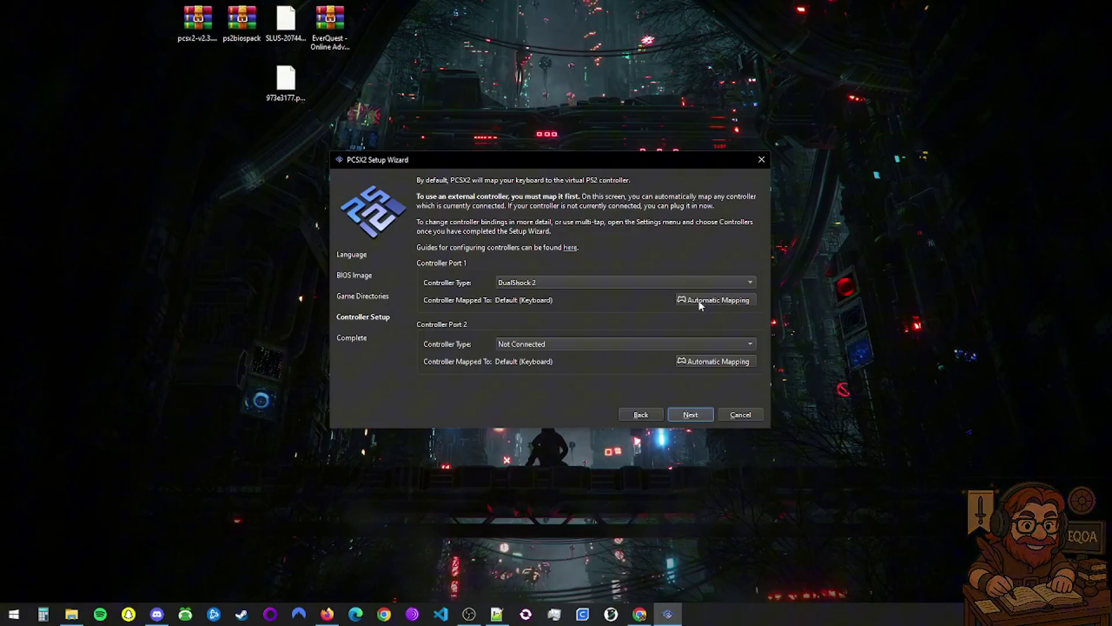
click(628, 346)
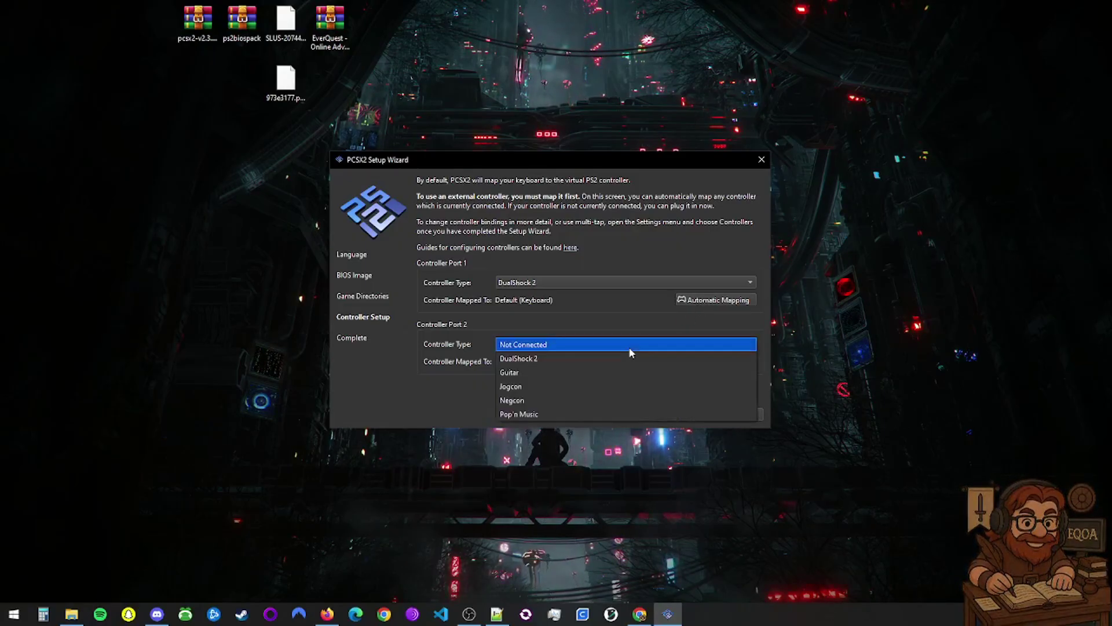
click(630, 347)
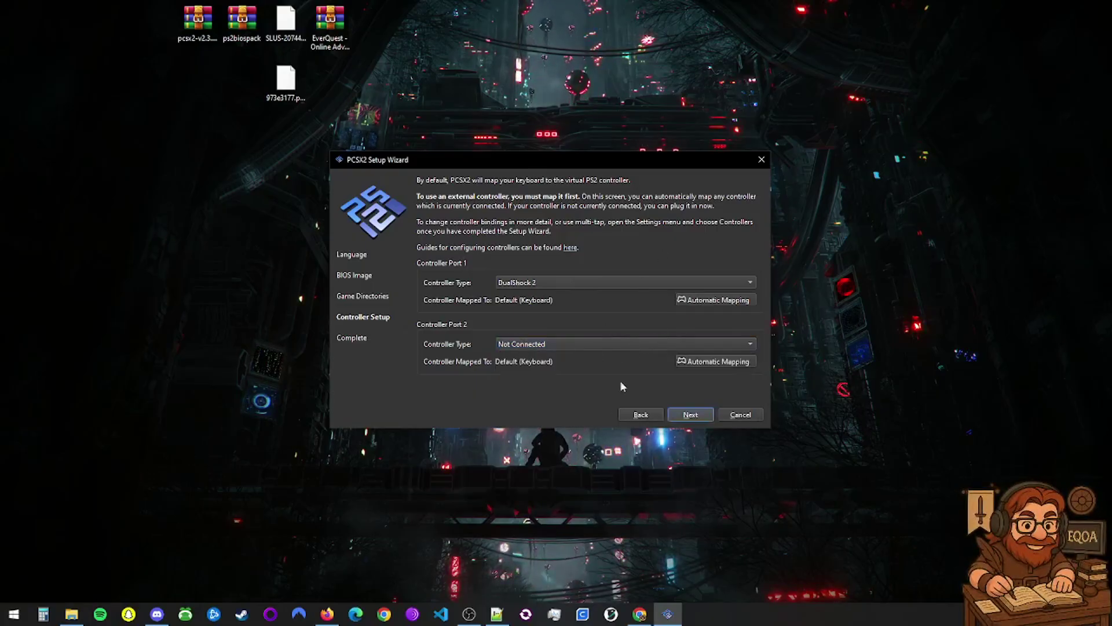
Automatically map Controller Port 1 to SDL-1 (DualSense Wireless Controller) and continue to the wizard's final page
click(720, 302)
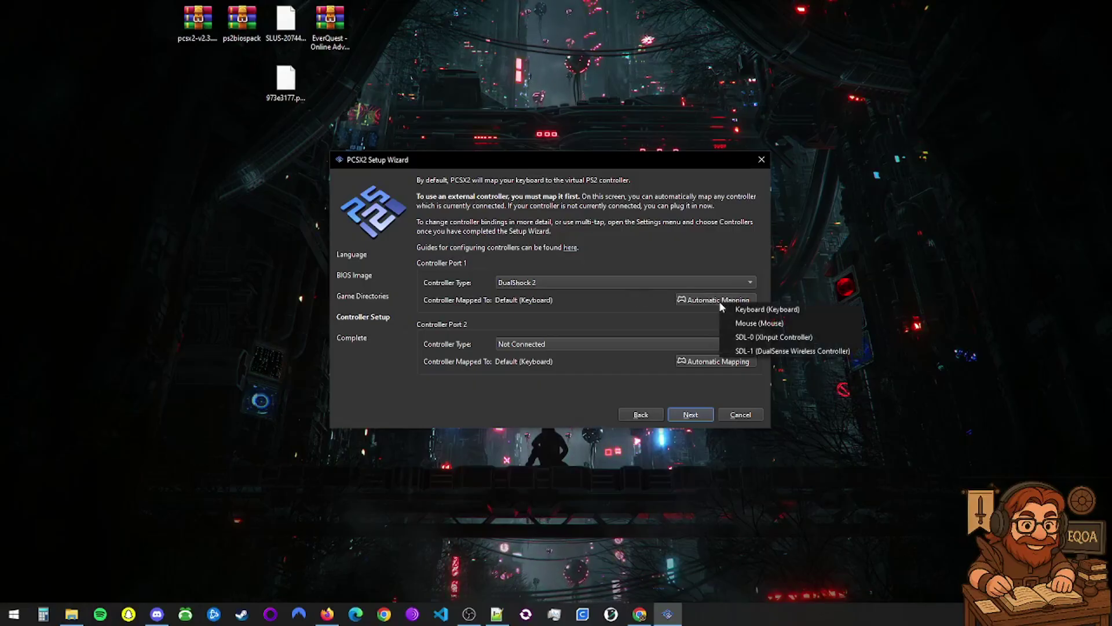
click(746, 352)
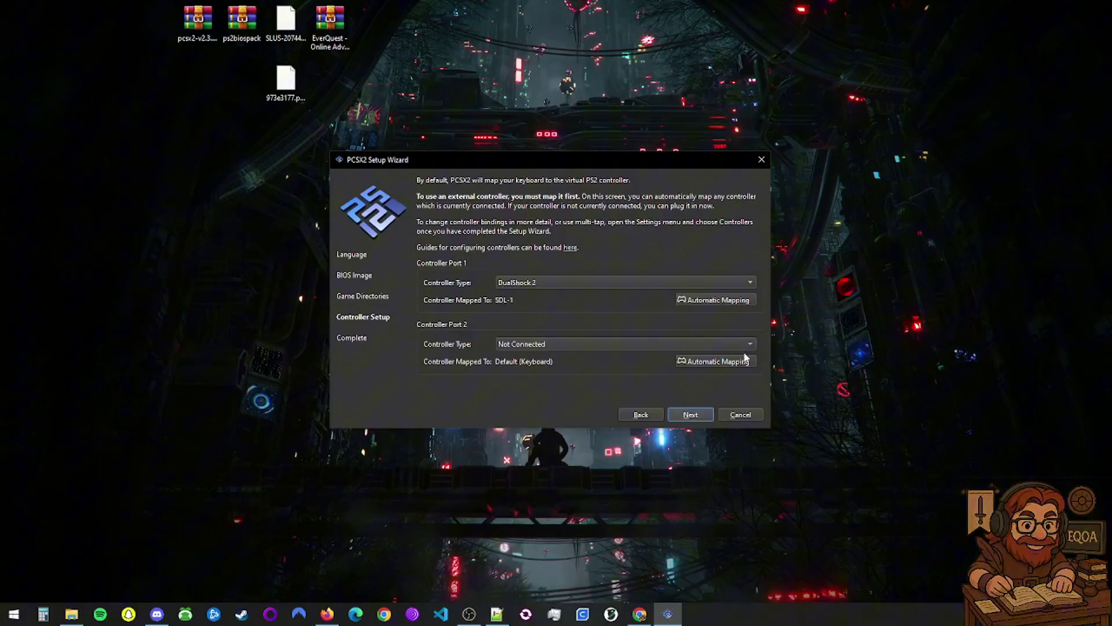
click(685, 421)
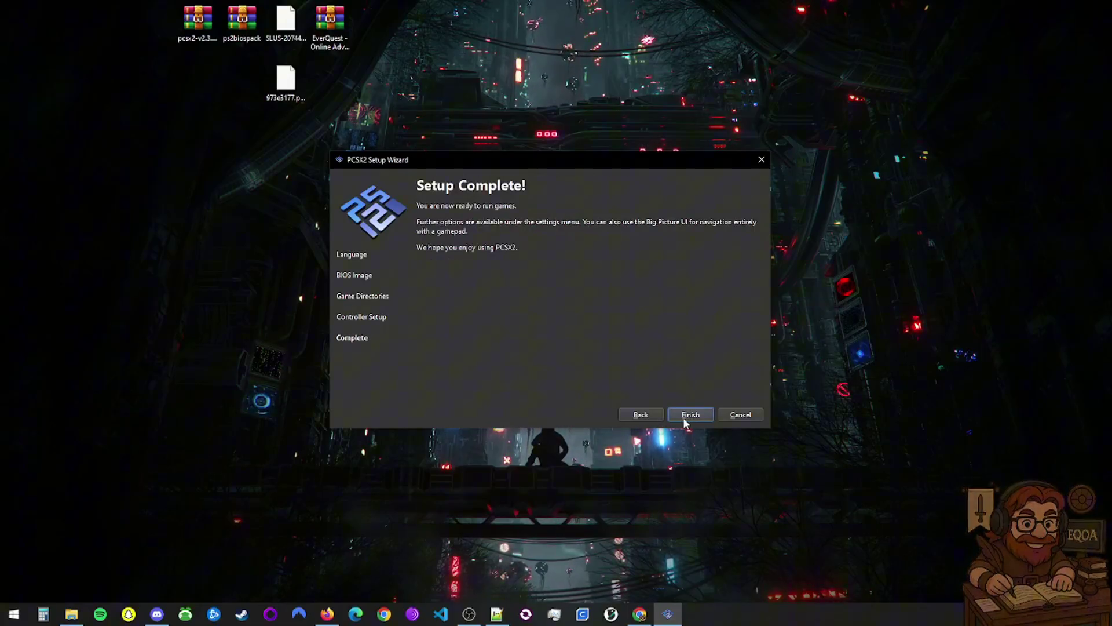
Finish the setup wizard and postpone the offered PCSX2 update
click(690, 415)
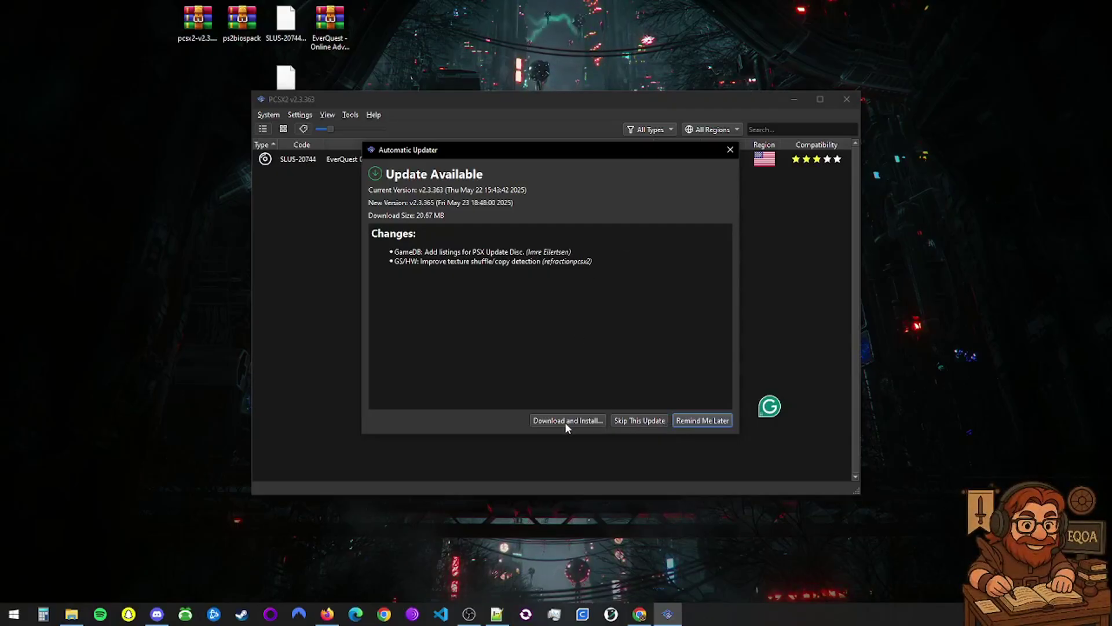
click(689, 421)
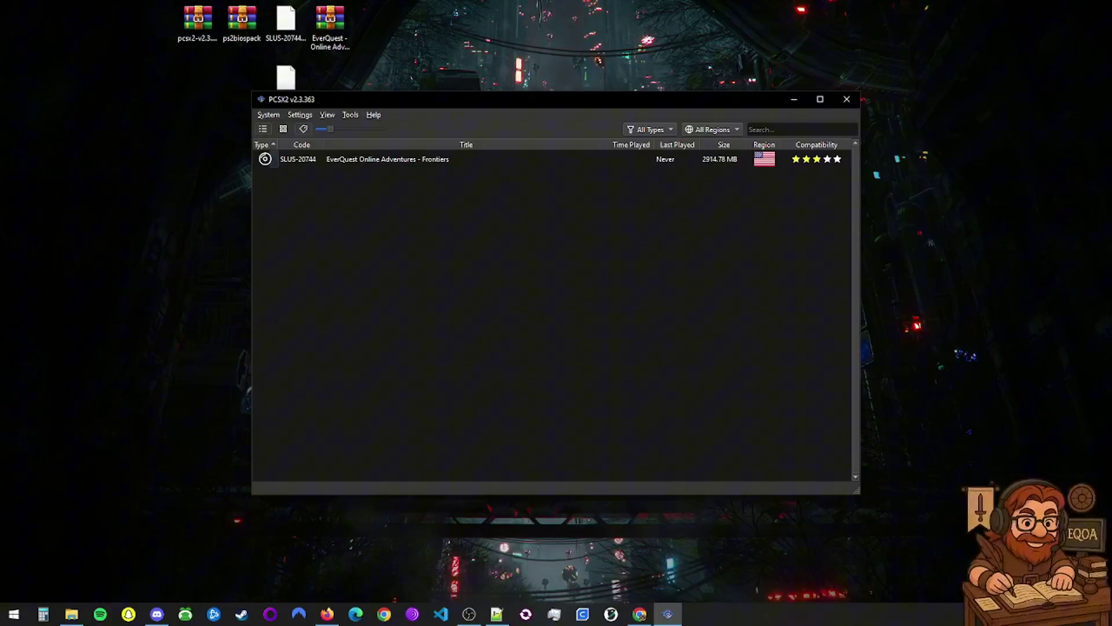
key(alt+Tab)
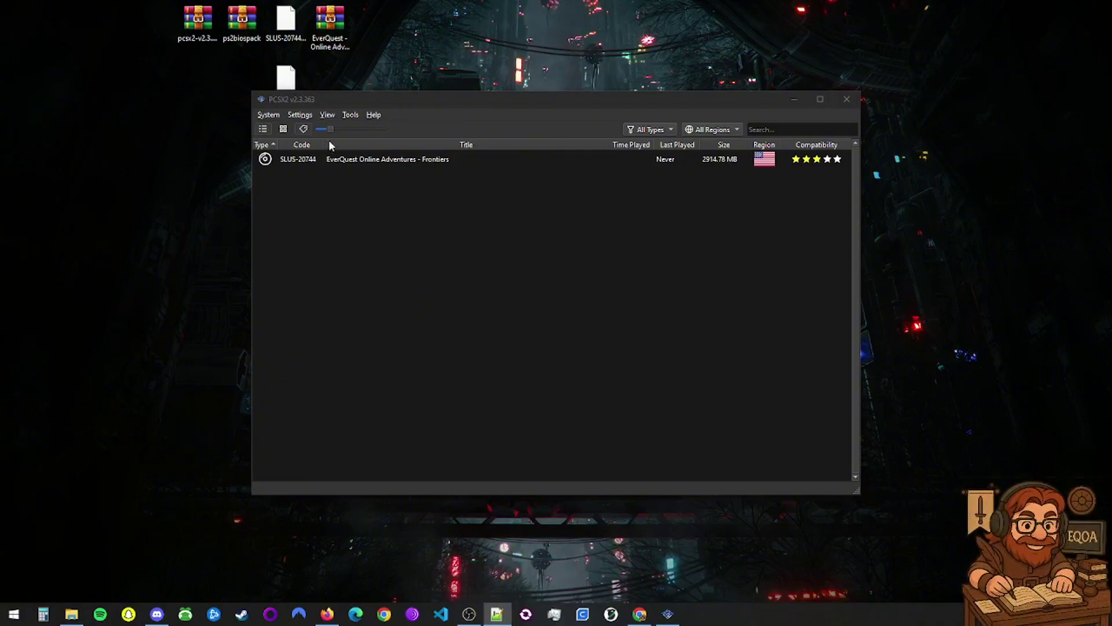
Turn on Enable Cheats in the Emulation settings
click(302, 117)
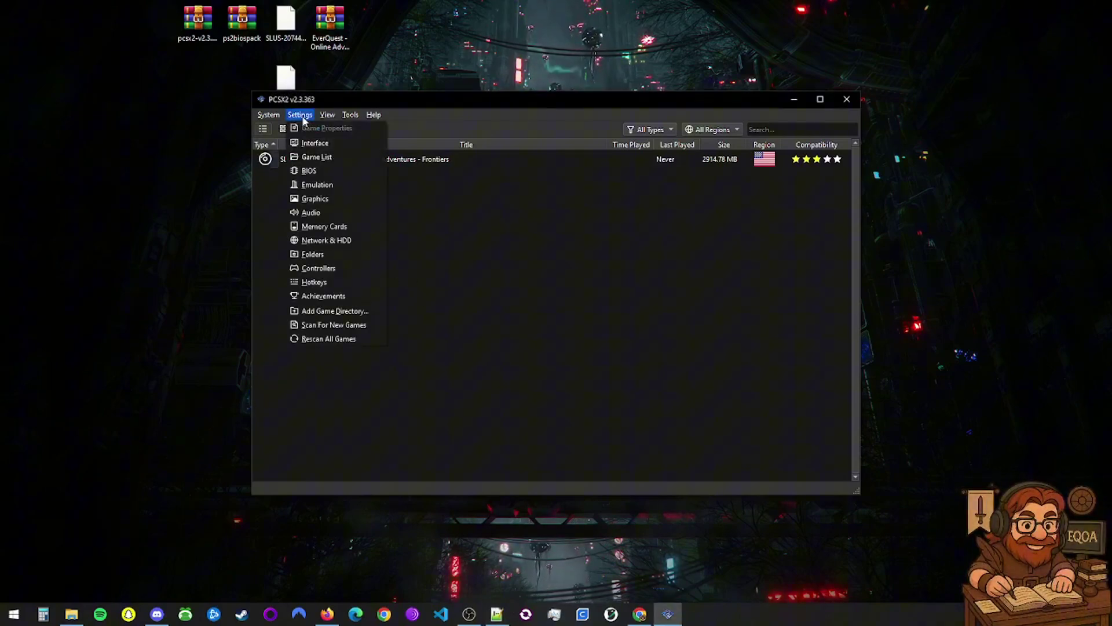
click(327, 185)
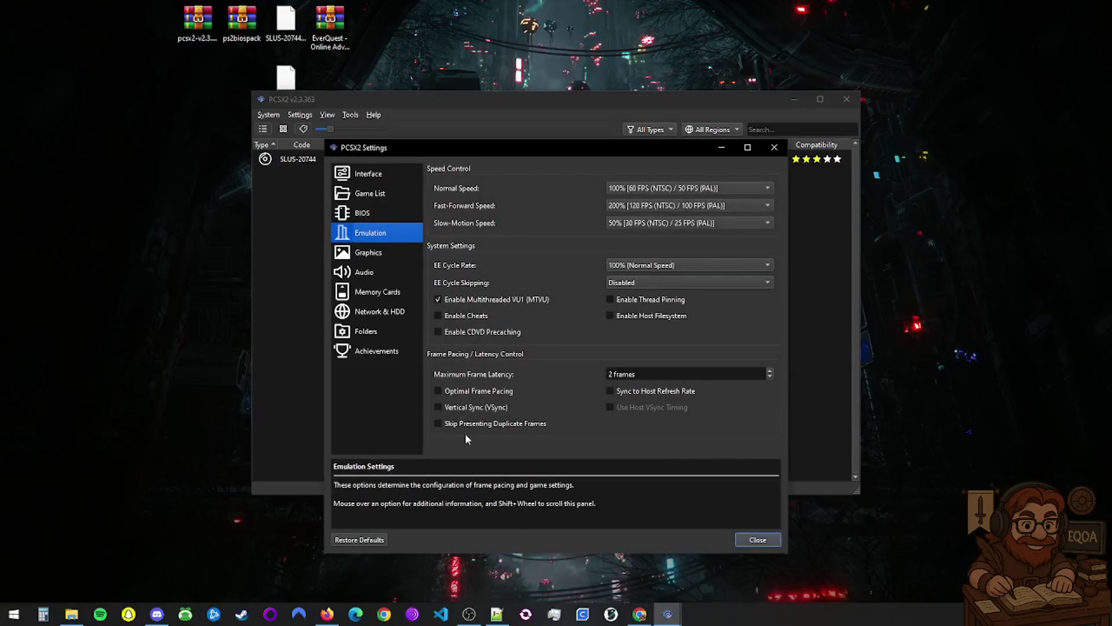
mouse_move(530, 426)
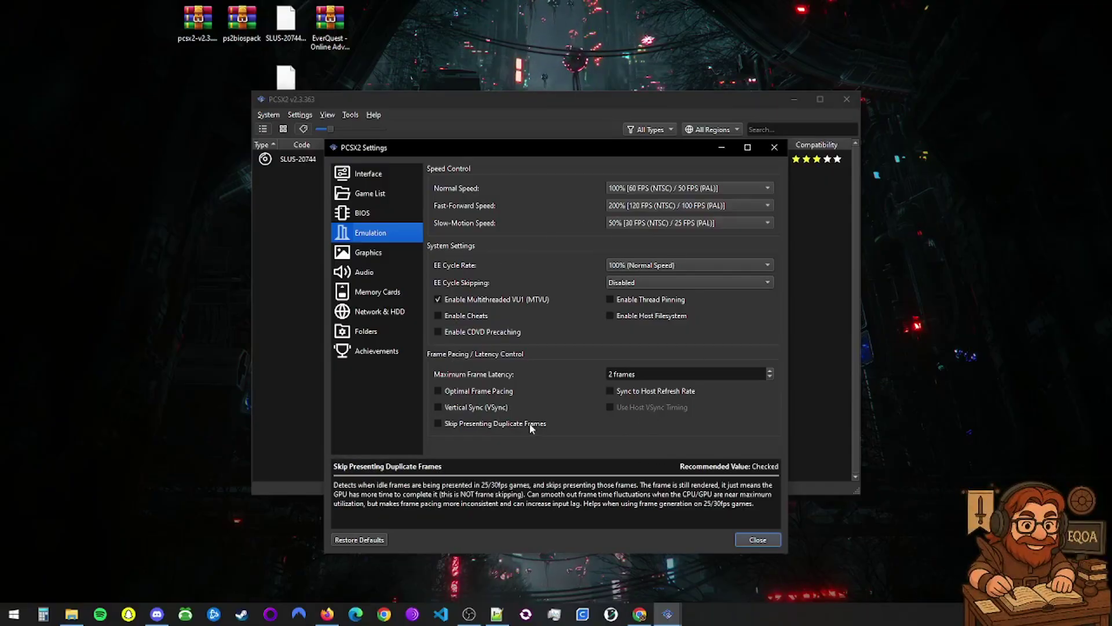
mouse_move(449, 322)
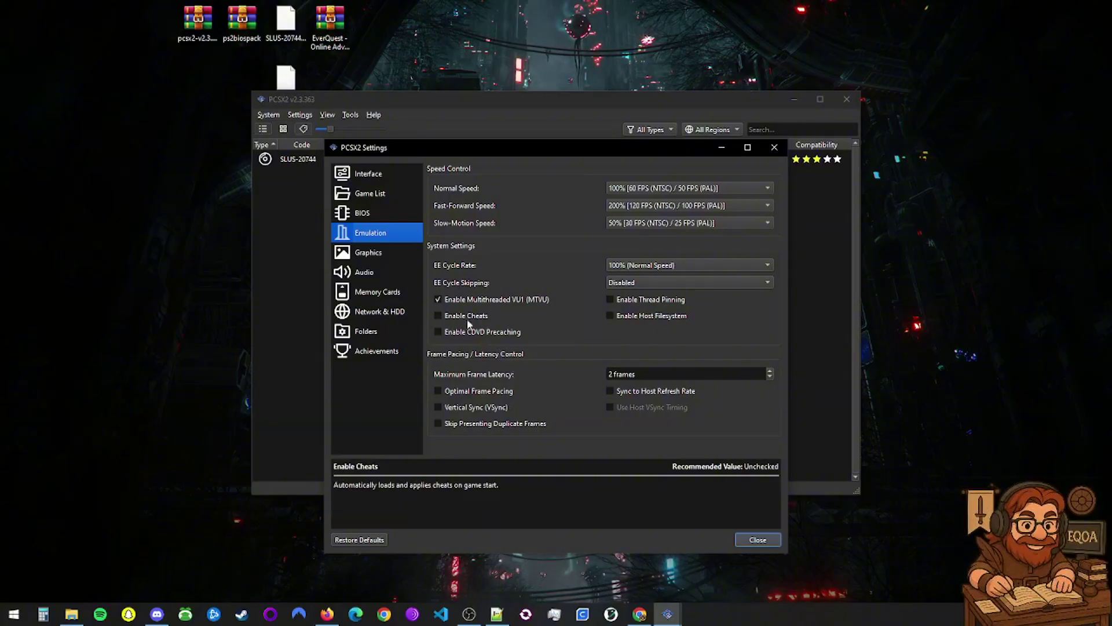
click(437, 316)
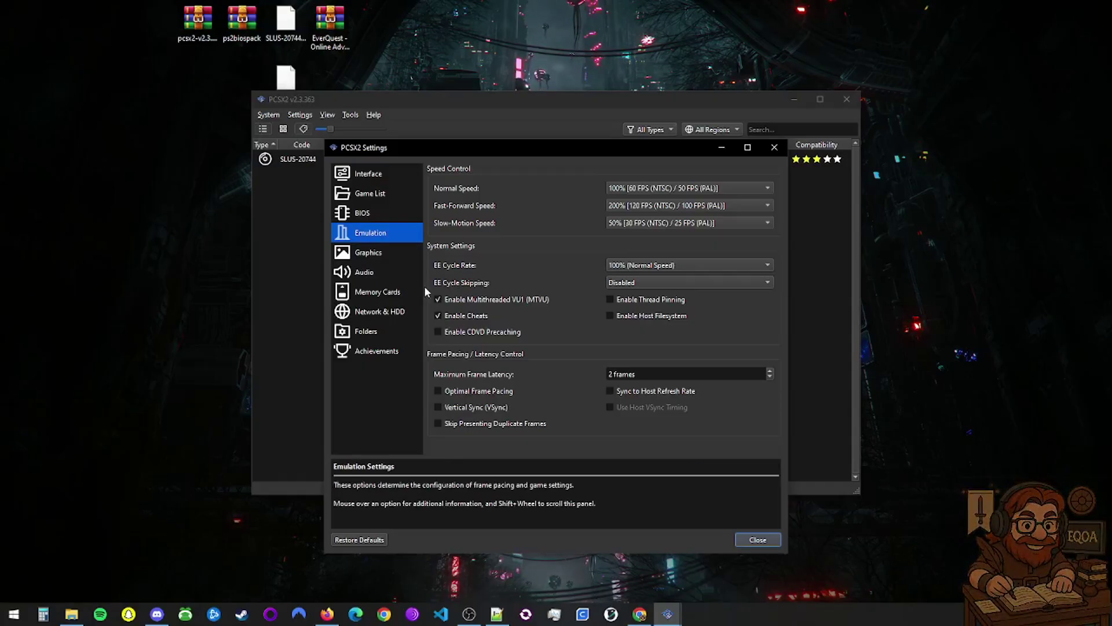
Enable widescreen patches and no-interlacing patches in the Graphics display settings
click(368, 253)
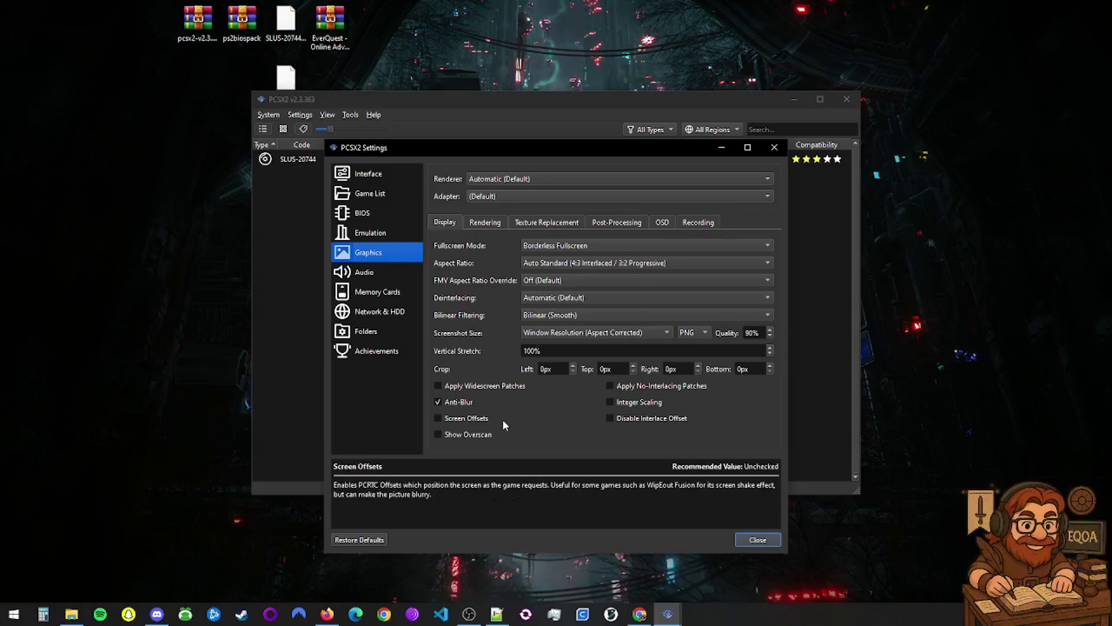
click(438, 385)
mouse_move(620, 388)
click(611, 386)
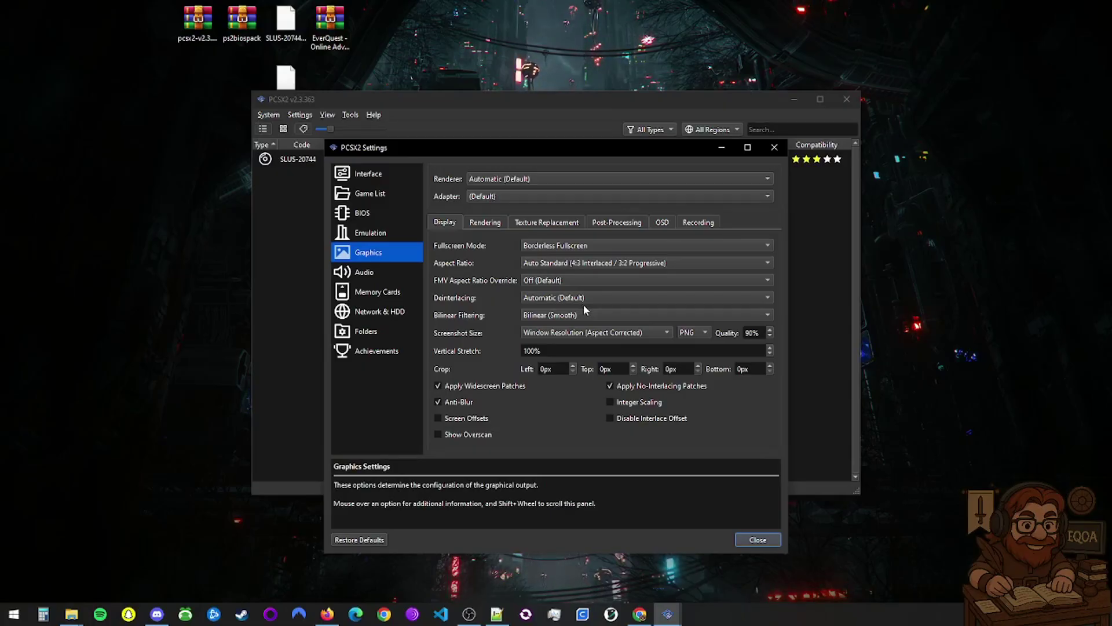
Set the anisotropic filtering to 16x in the Graphics rendering settings
click(495, 224)
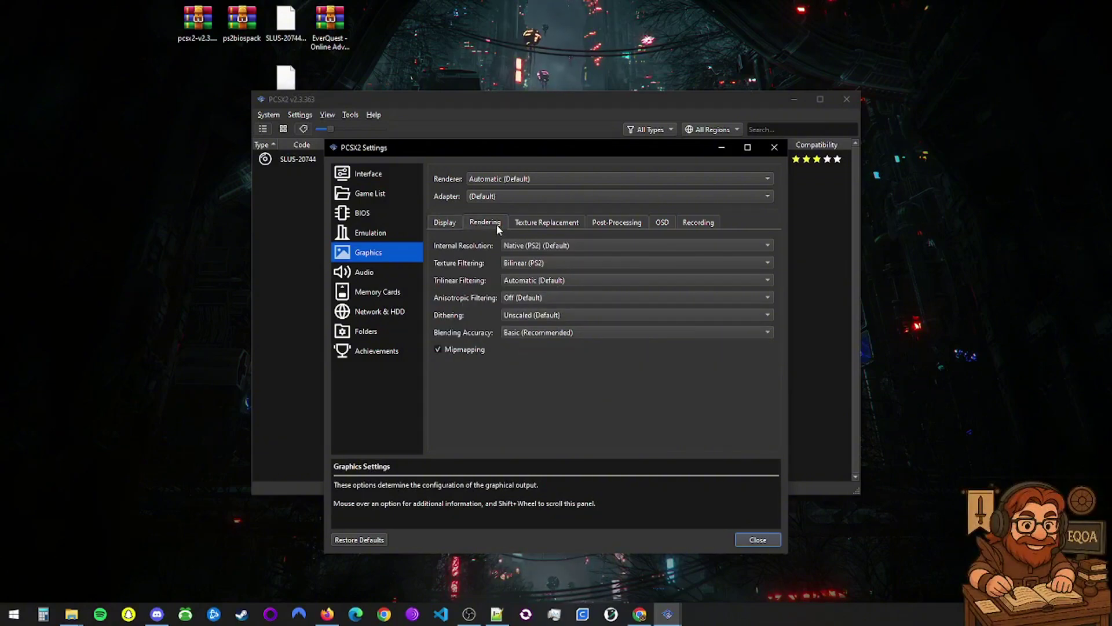
click(518, 298)
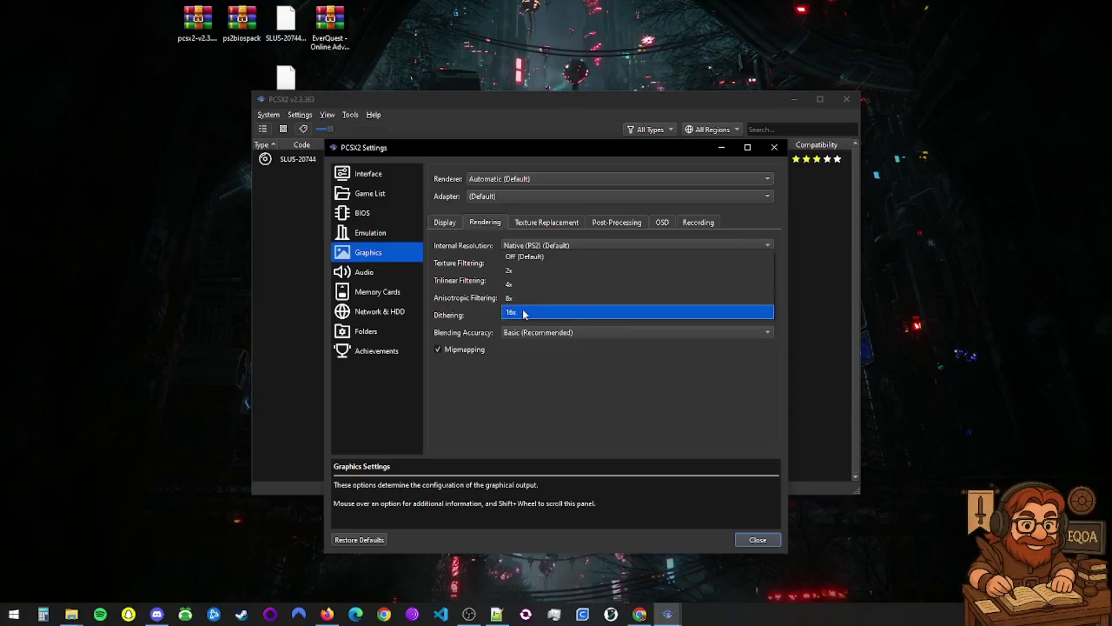
click(524, 313)
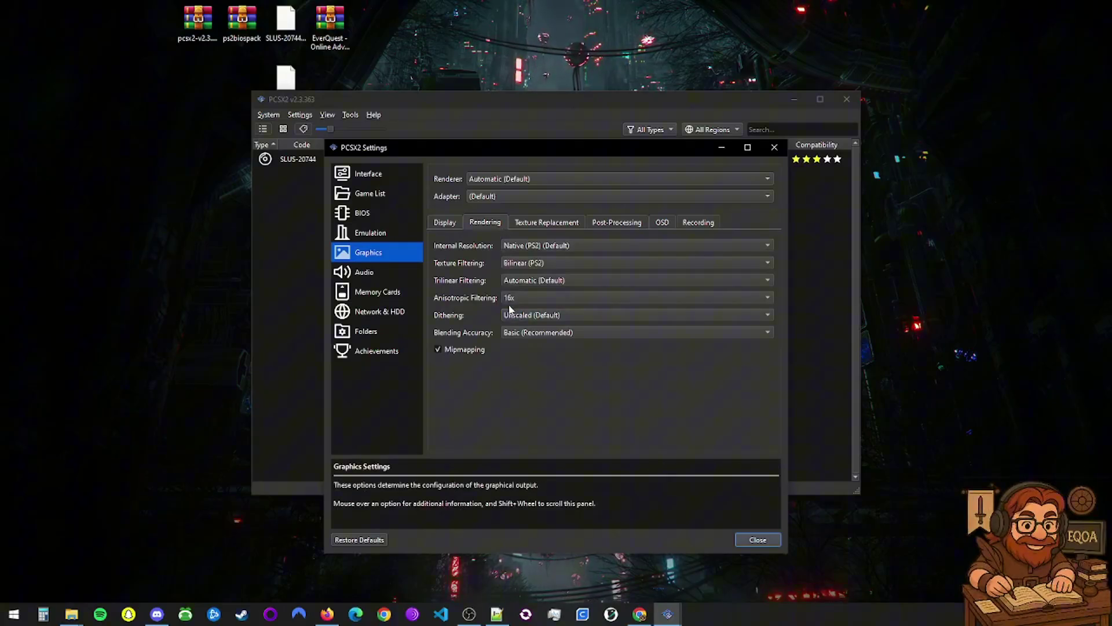
Create a 32 MB memory card named "Memory Card 1" in the Memory Cards settings
click(395, 292)
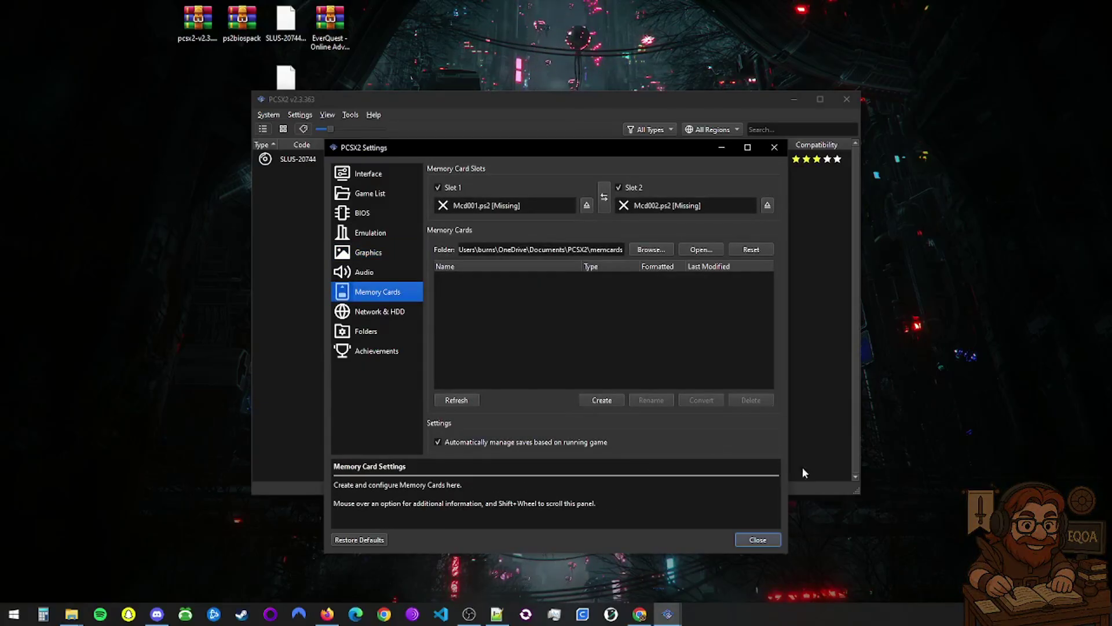
key(alt+Tab)
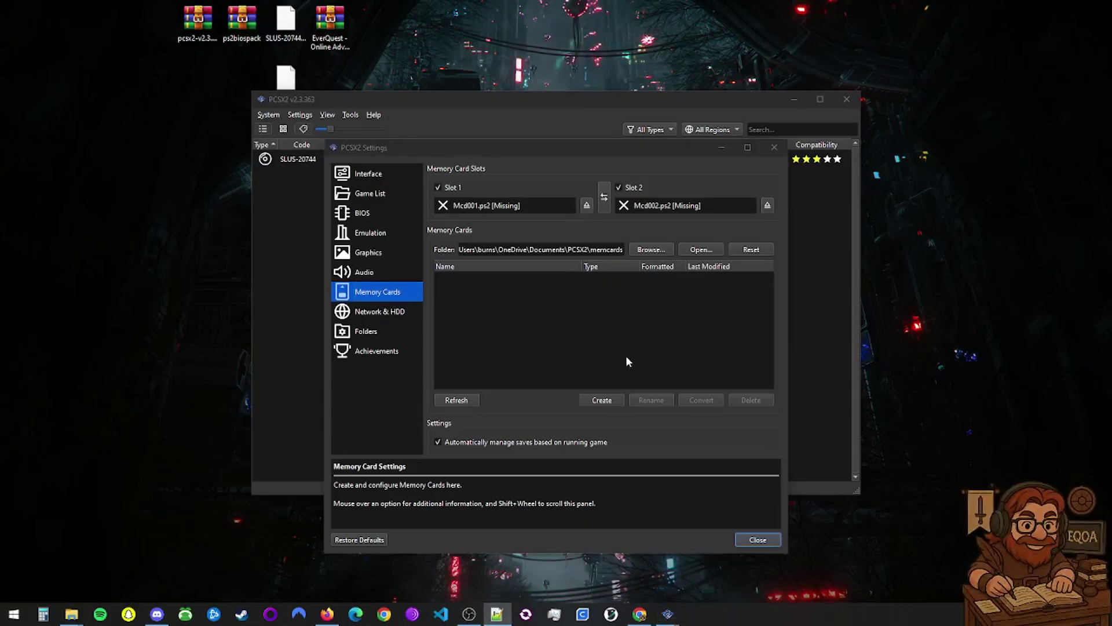
click(601, 400)
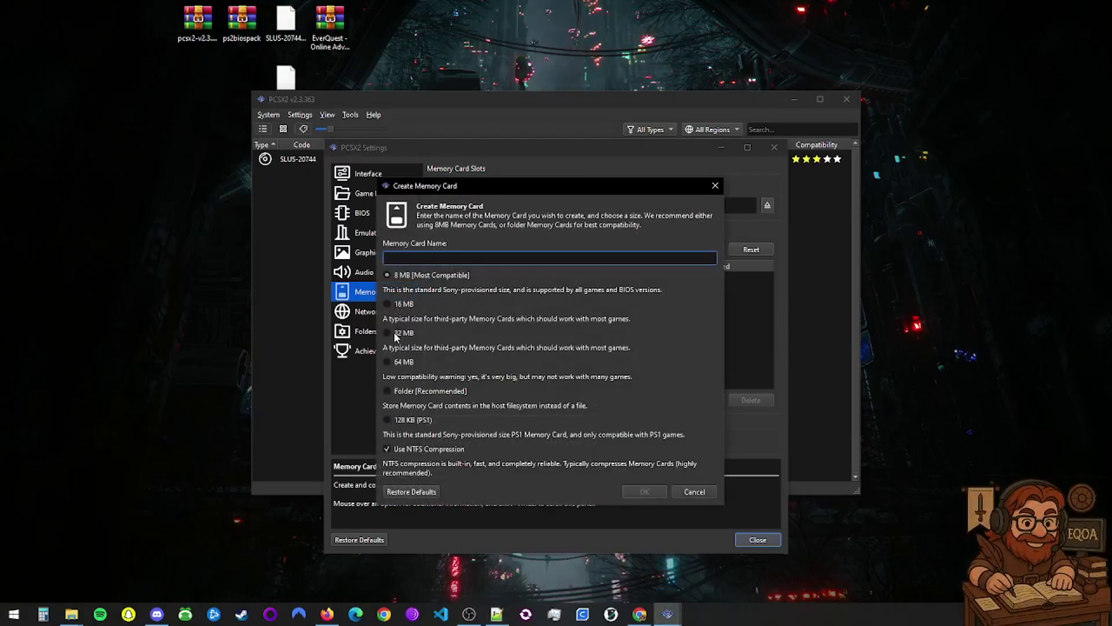
click(395, 333)
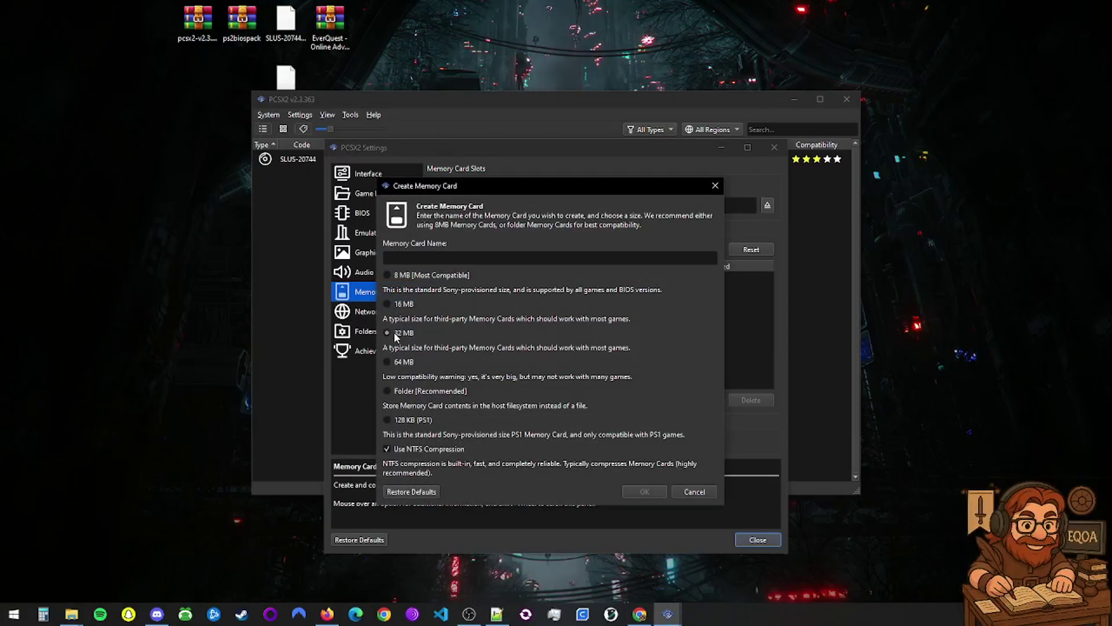
click(440, 259)
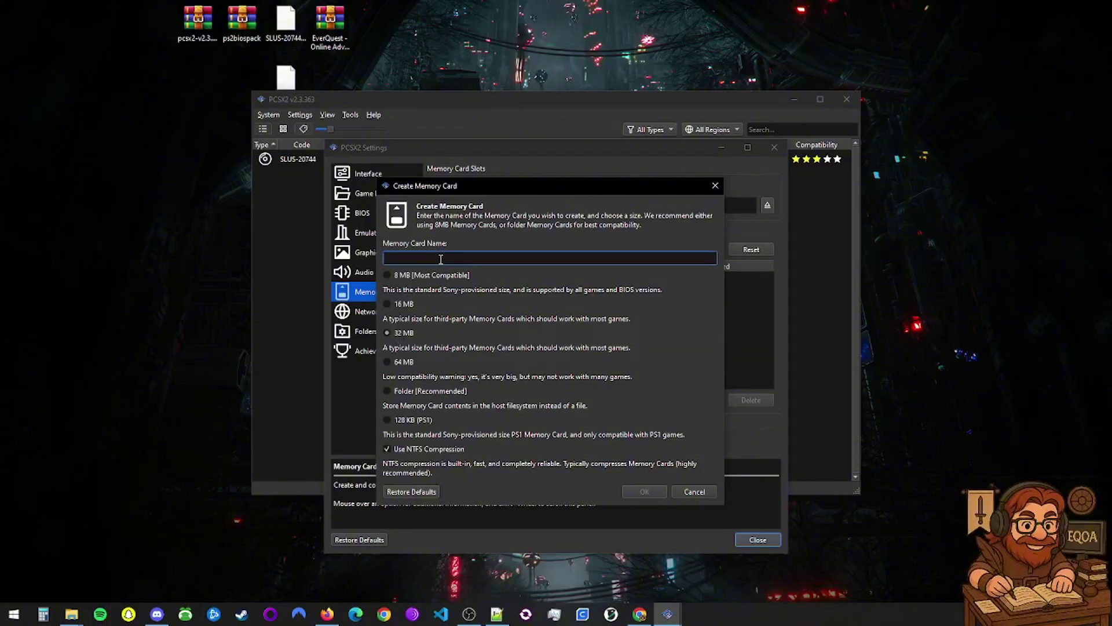
text(Me)
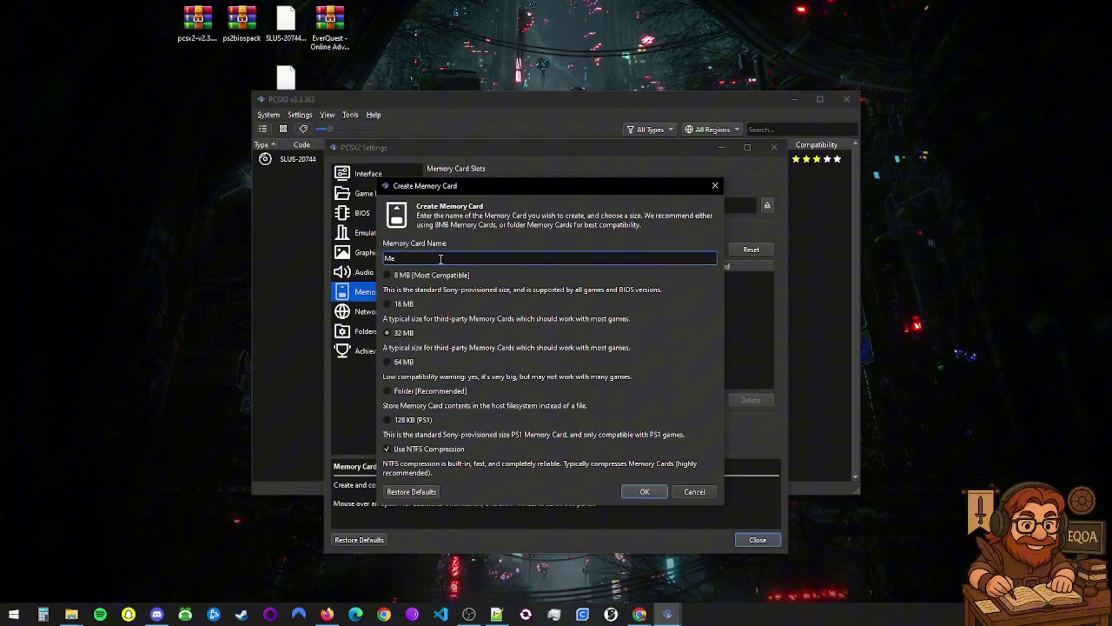
text(mory)
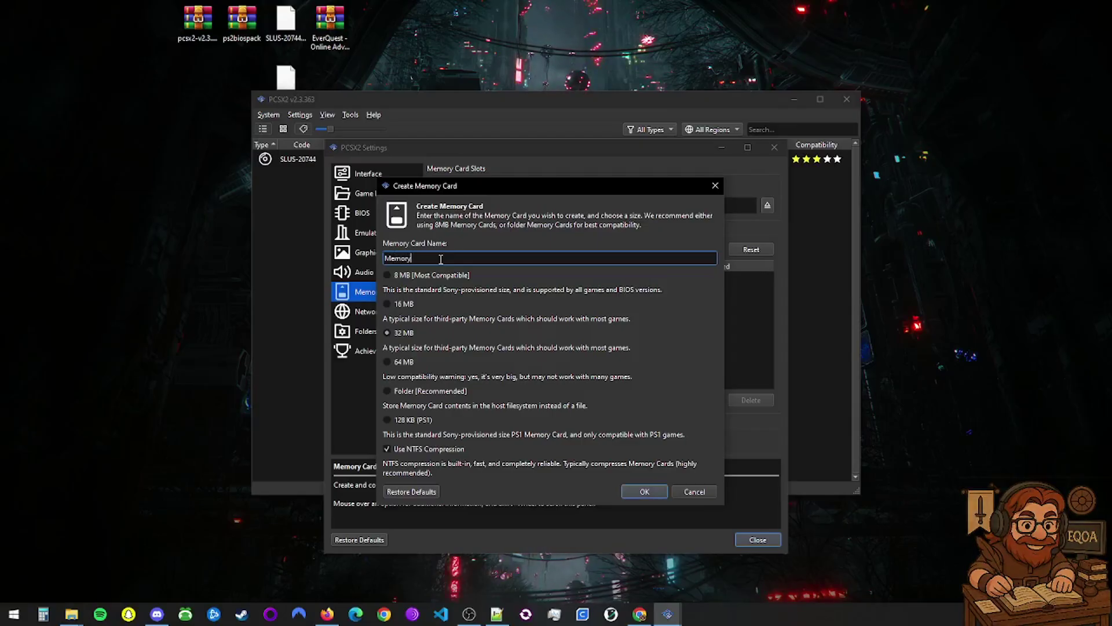
text( Card 1)
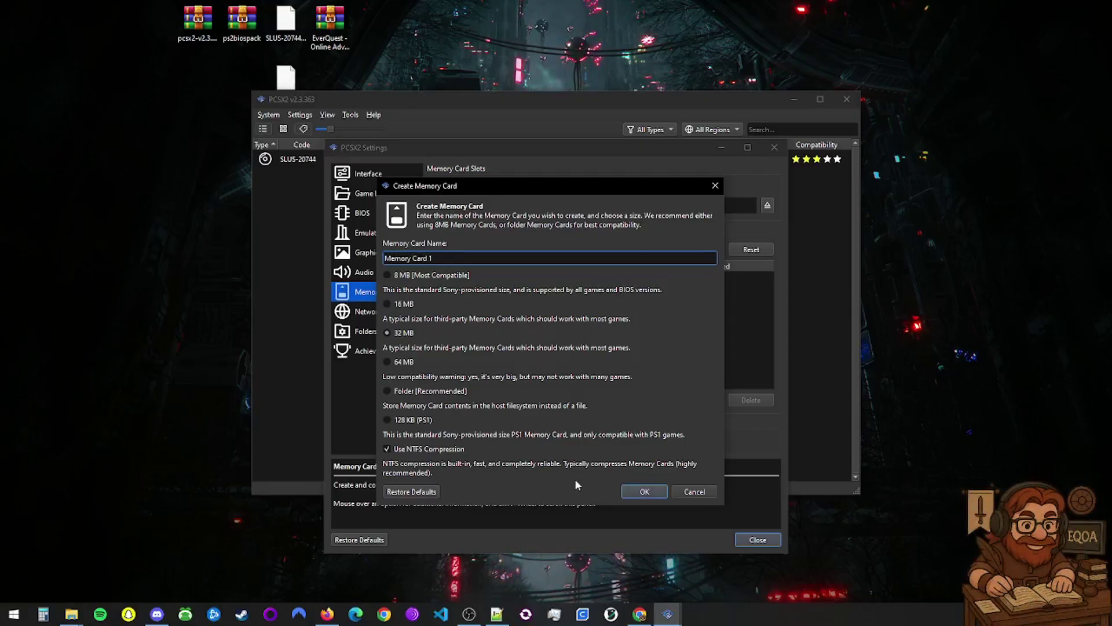
click(635, 491)
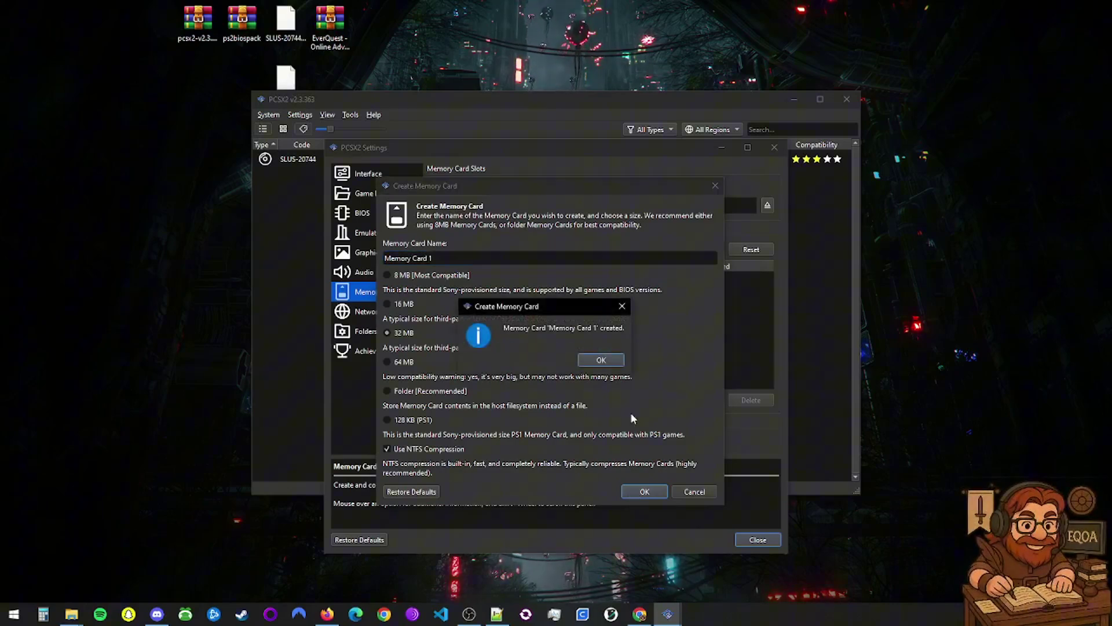
click(607, 360)
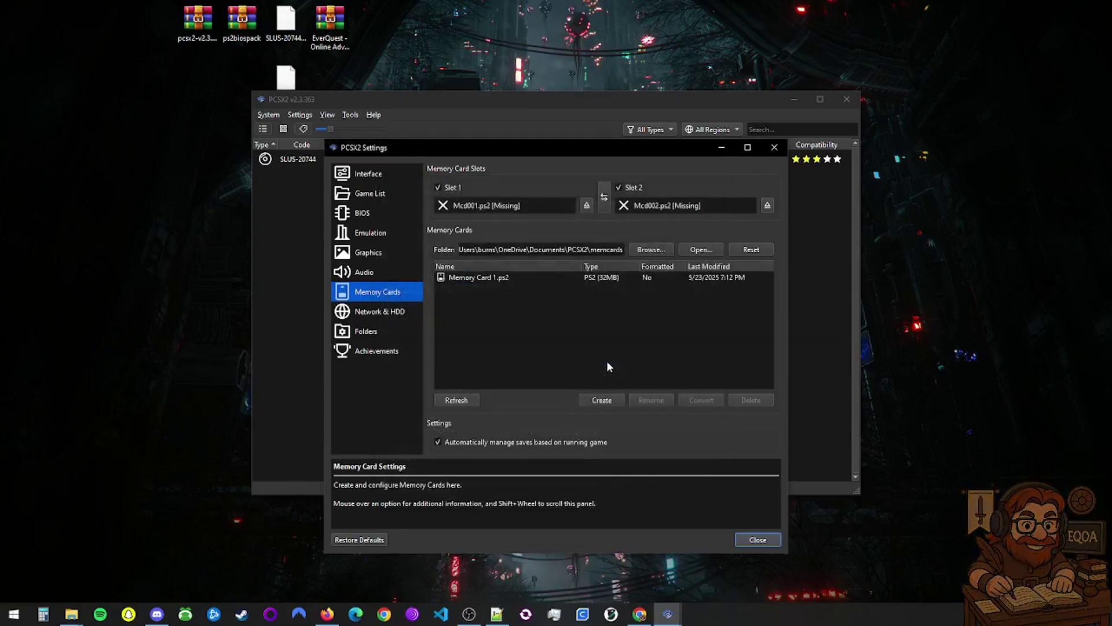
Assign the new Memory Card 1 to memory card Slot 1
click(516, 281)
right_click(516, 280)
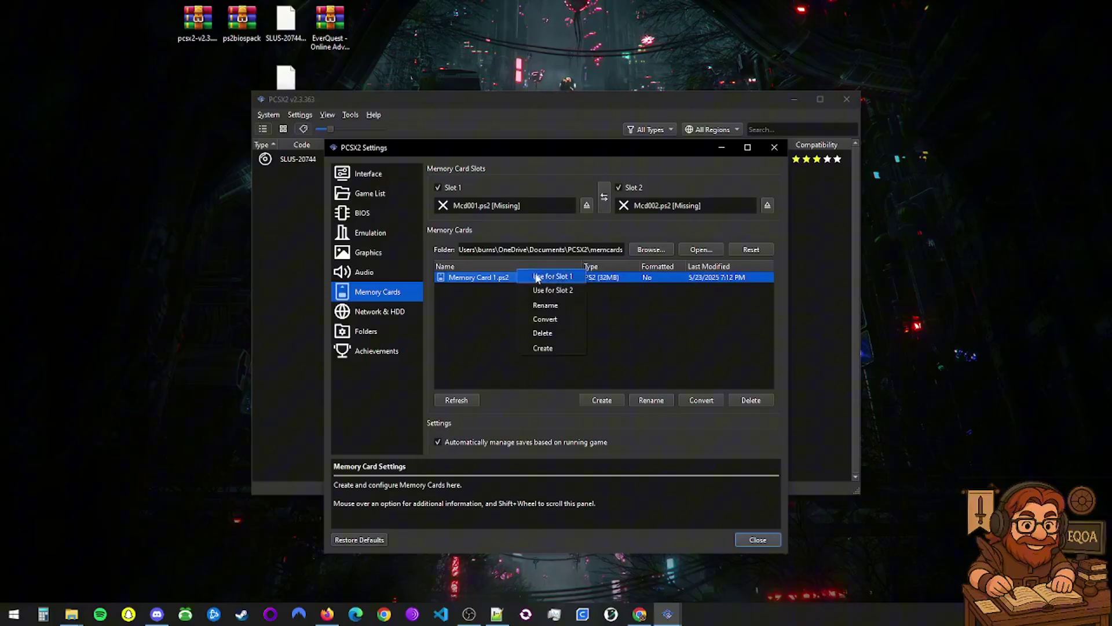
click(537, 278)
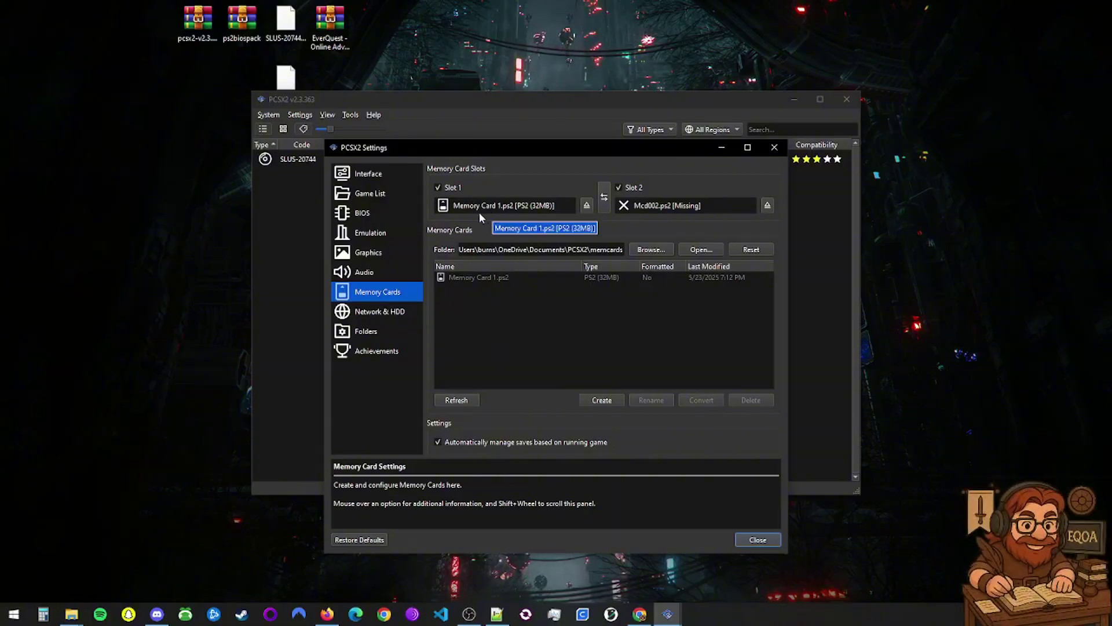
Enable Ethernet in the Network & HDD settings with device type Sockets and device Auto, and close the settings
click(387, 312)
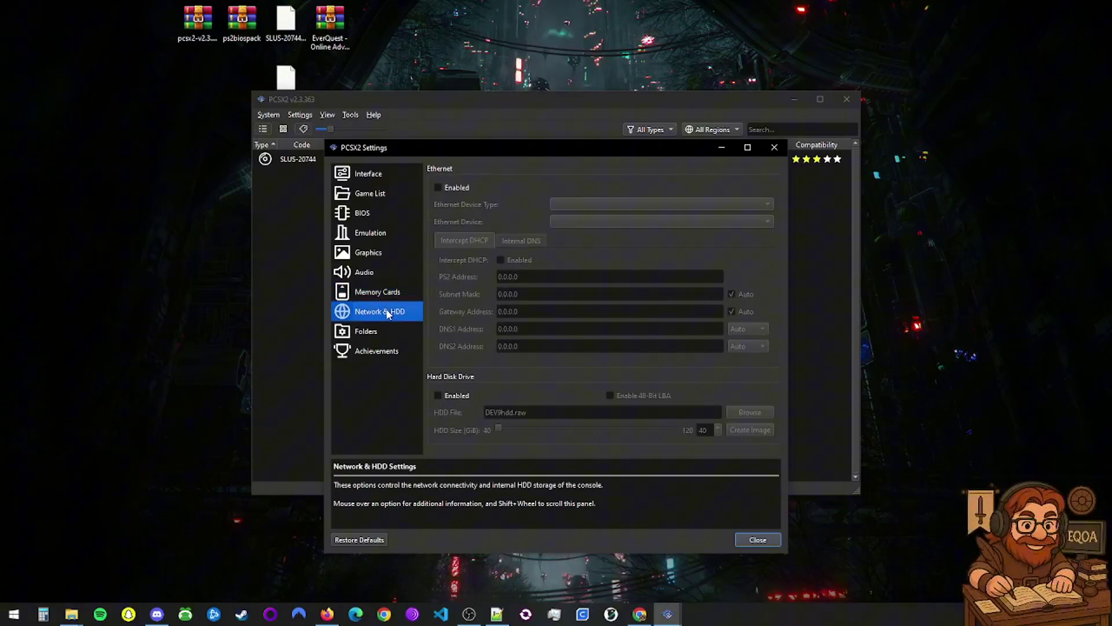
click(439, 187)
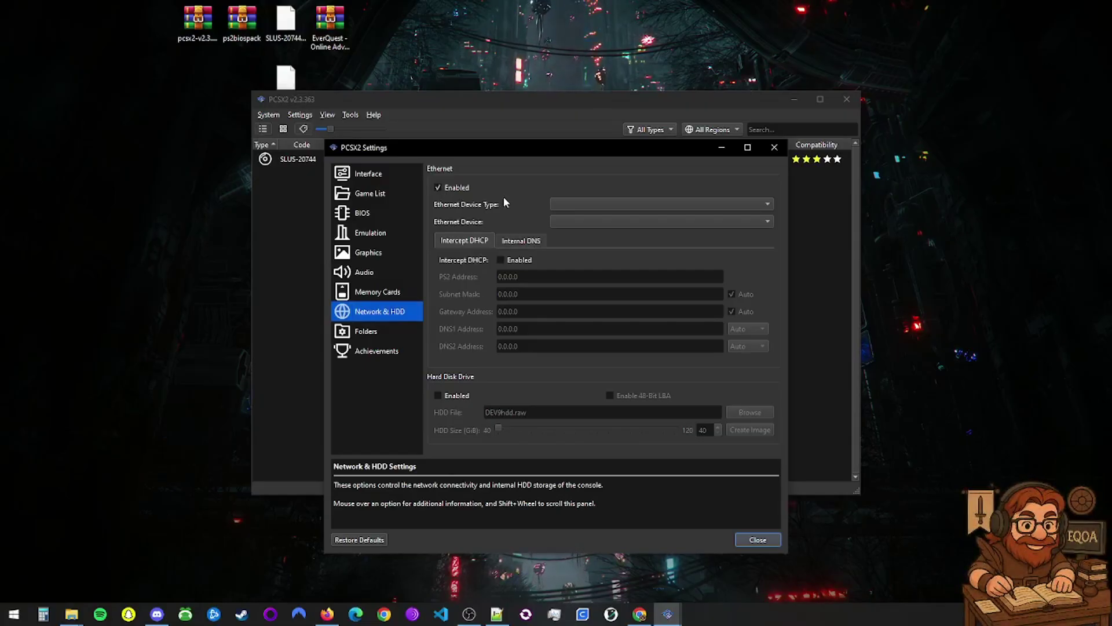
click(628, 205)
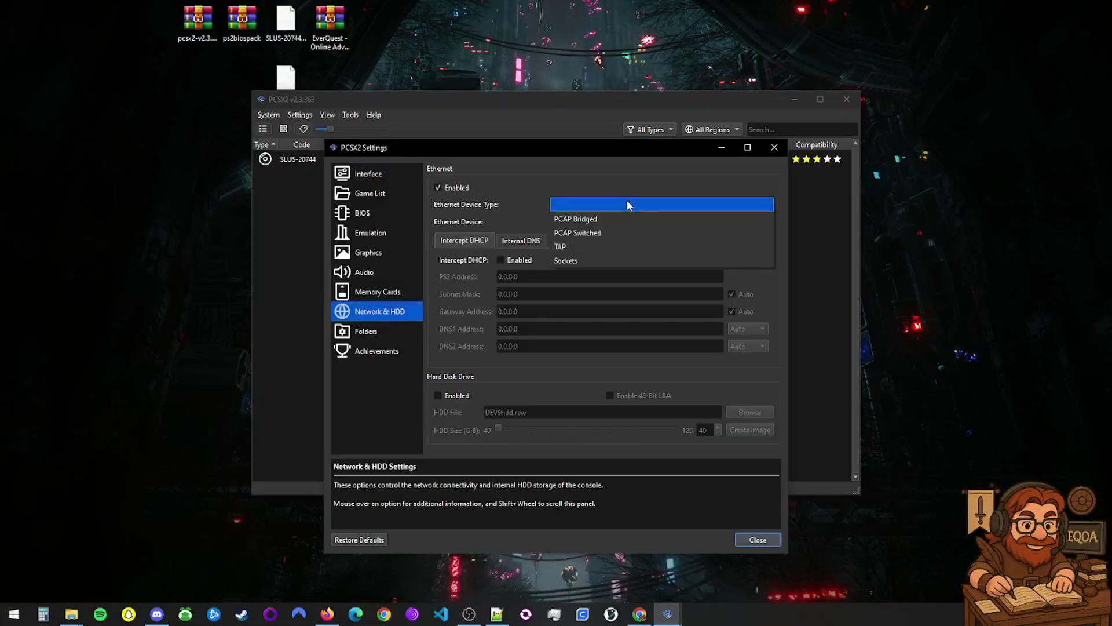
click(620, 260)
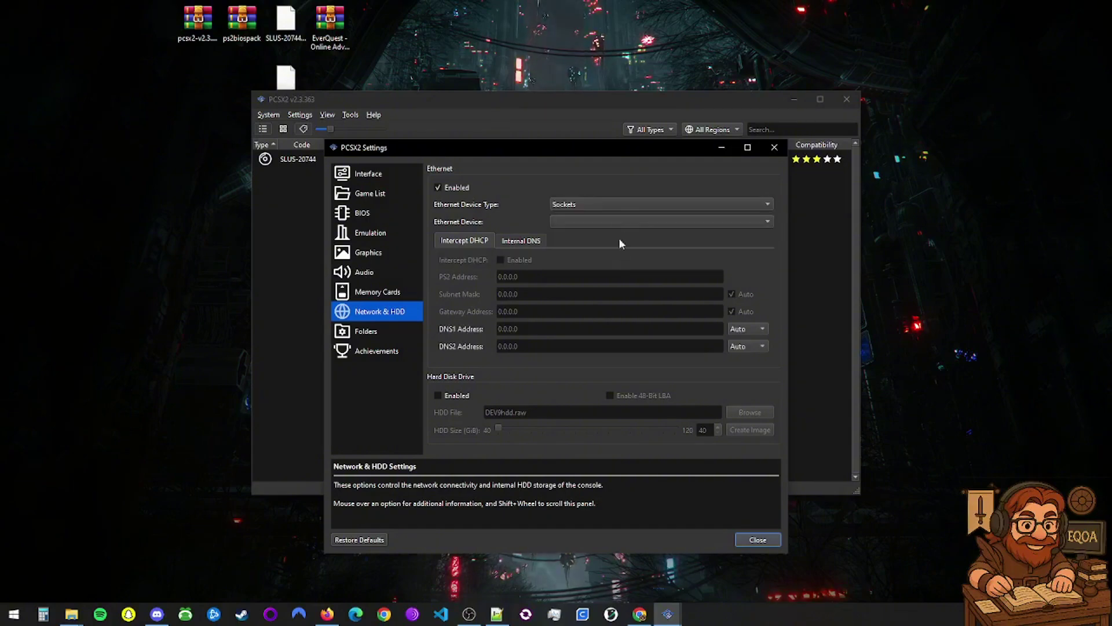
click(619, 222)
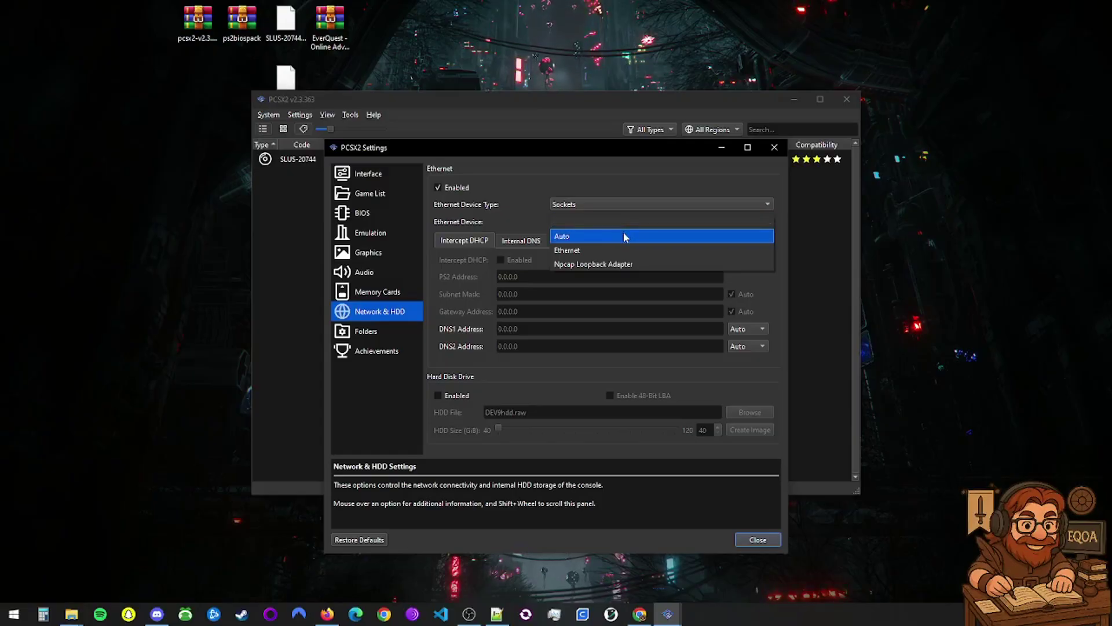
click(624, 236)
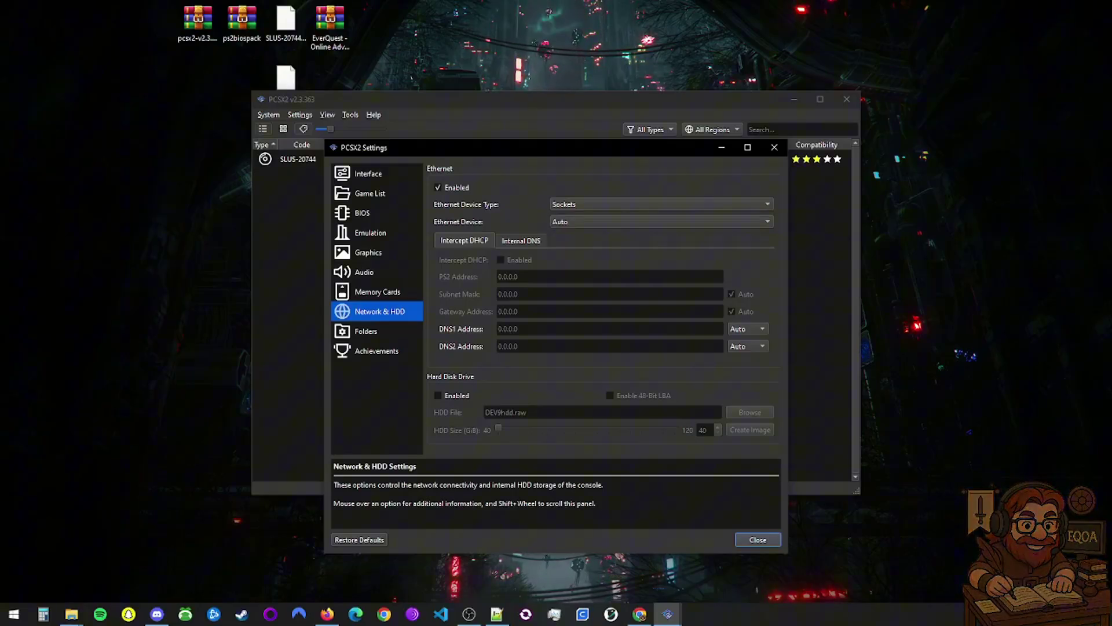
key(alt+Tab)
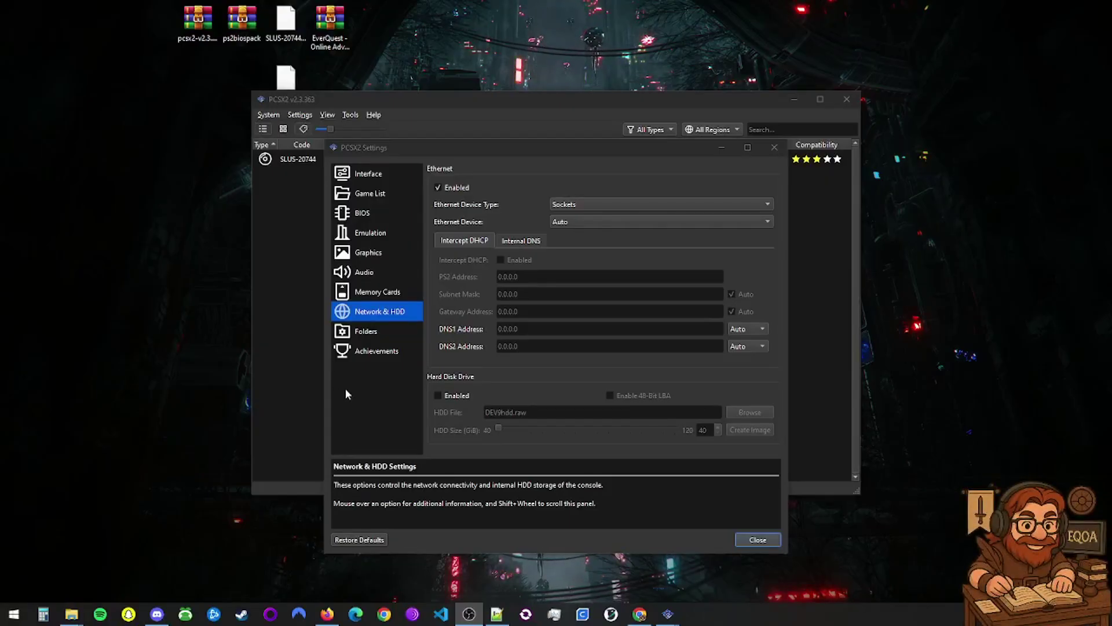
click(746, 541)
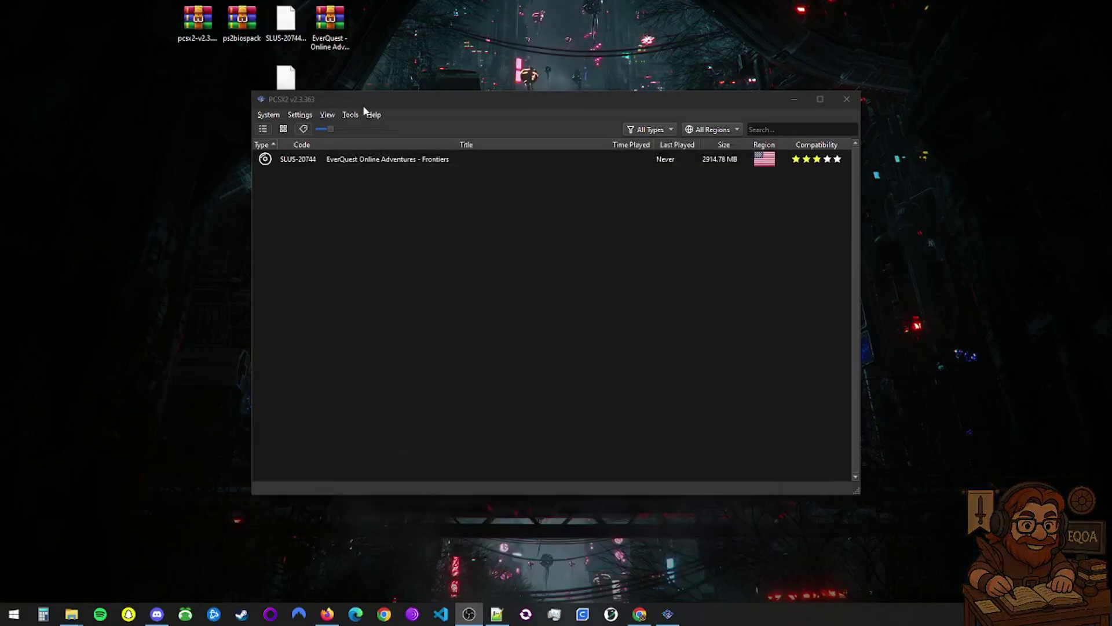
Review the D-pad and left analog bindings of Controller Port 1 in the controller settings
click(309, 116)
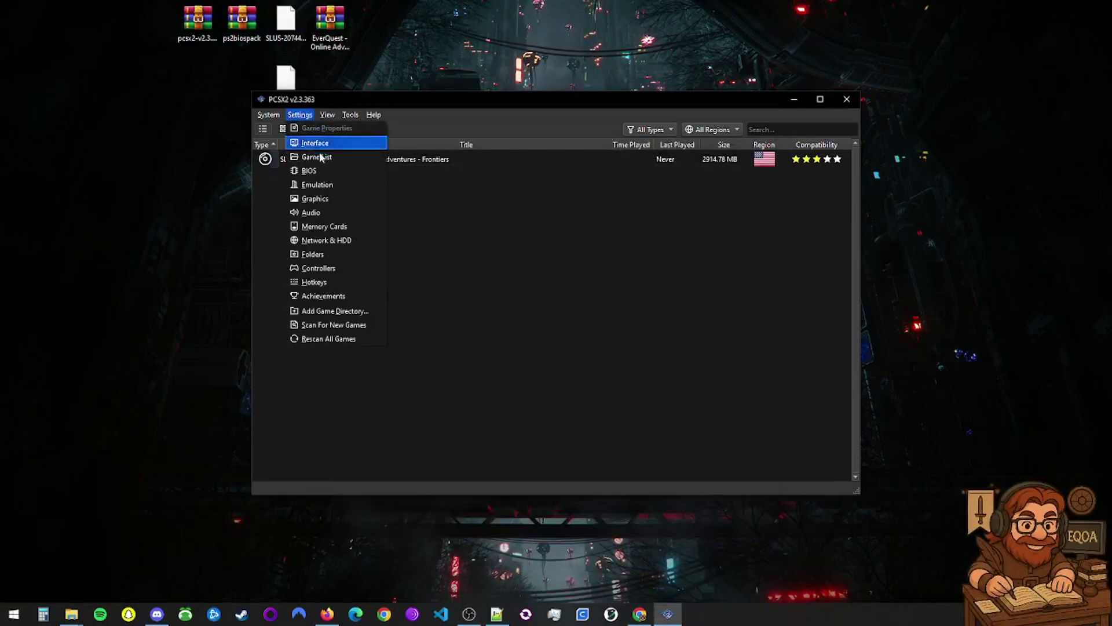
click(342, 269)
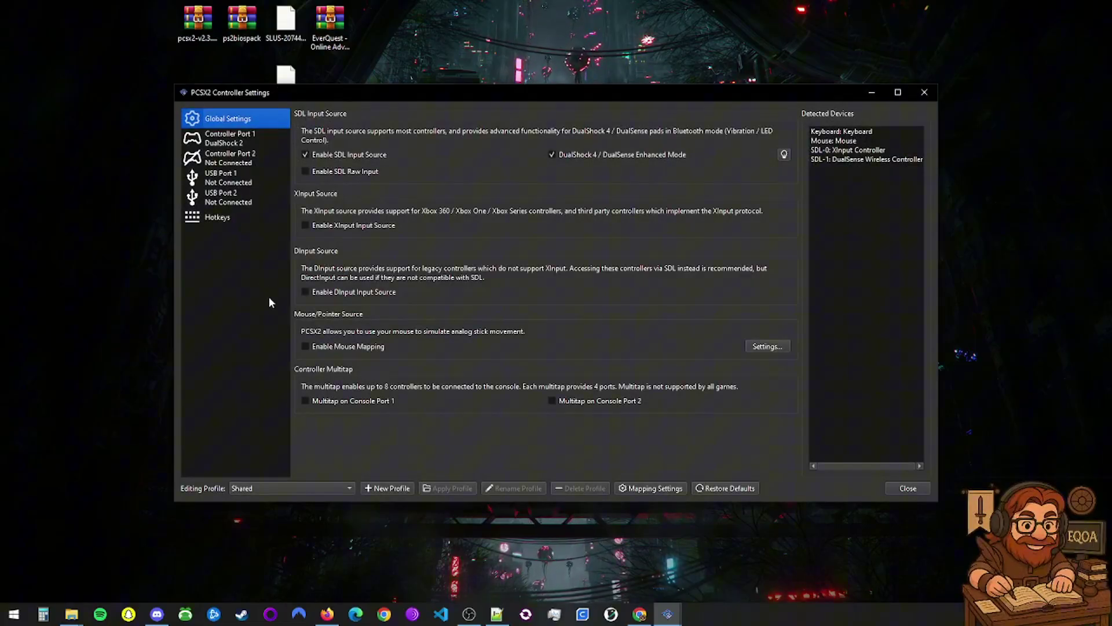
click(240, 145)
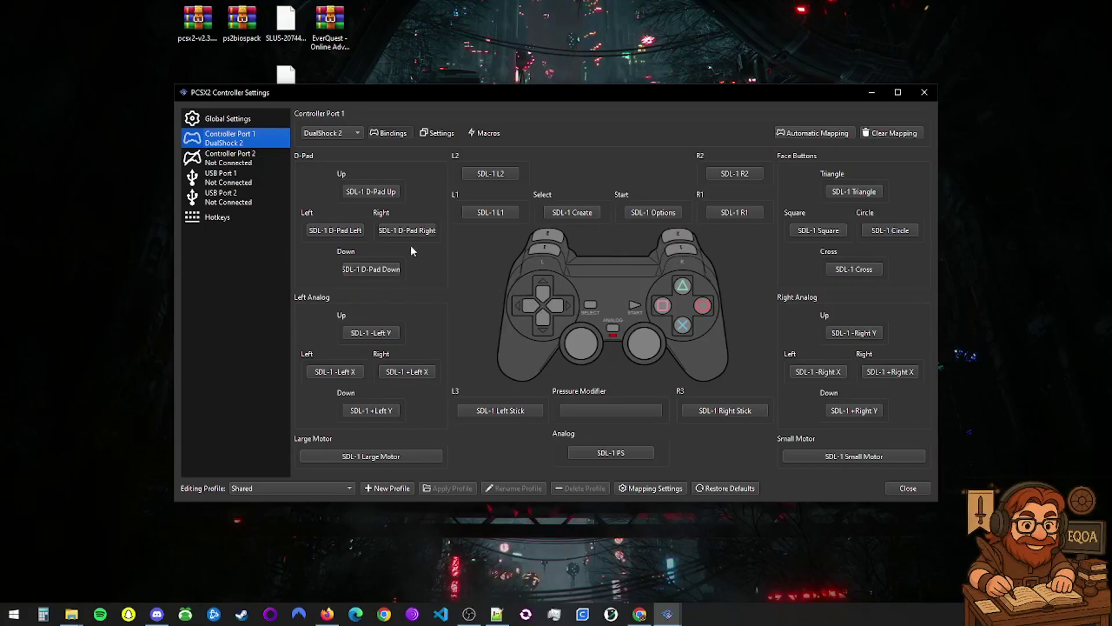
click(379, 193)
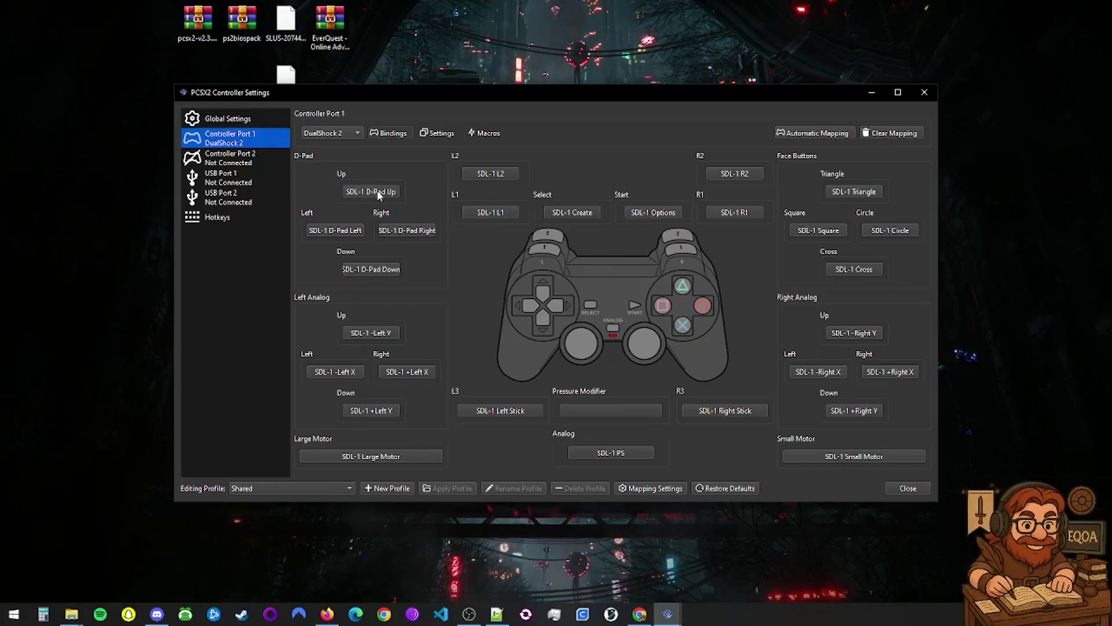
click(350, 232)
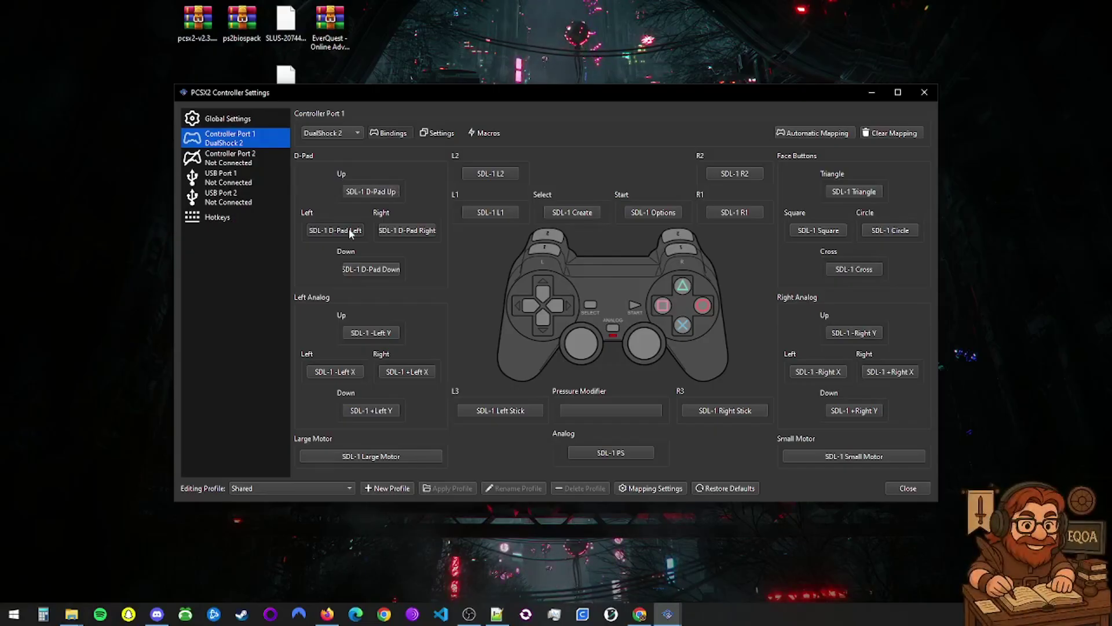
click(424, 235)
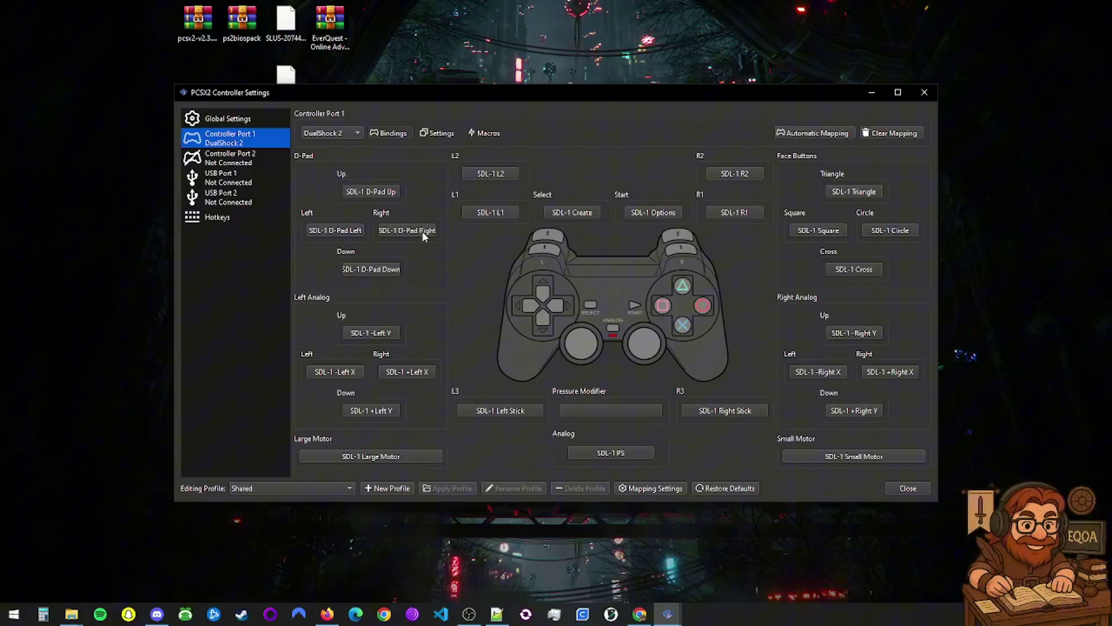
click(380, 335)
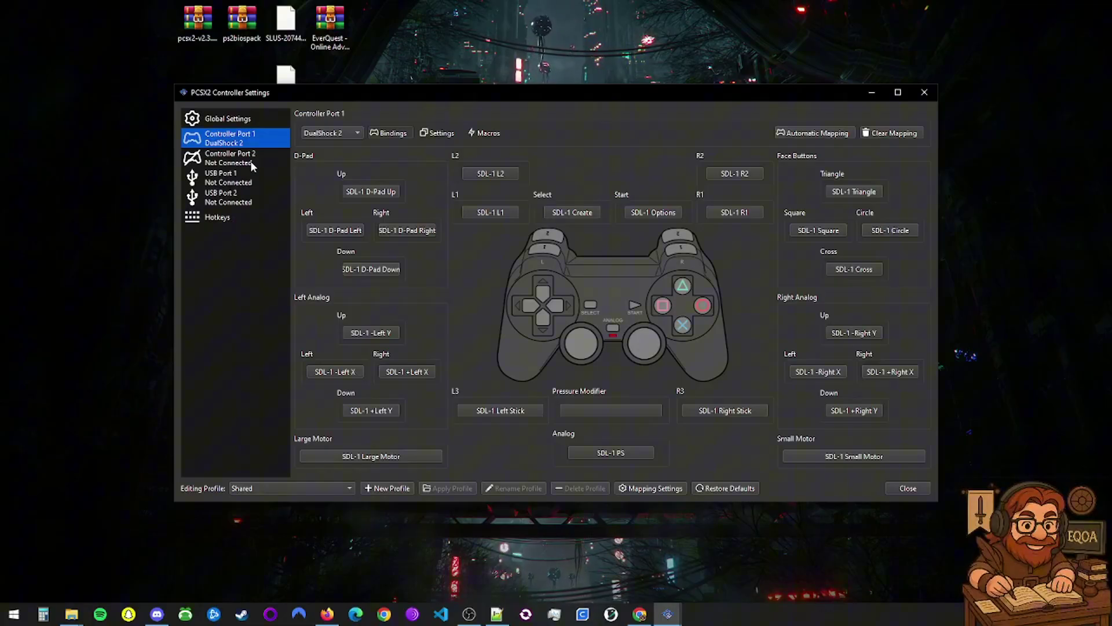
Set the controller type of Controller Port 2 to DualShock 2
click(252, 166)
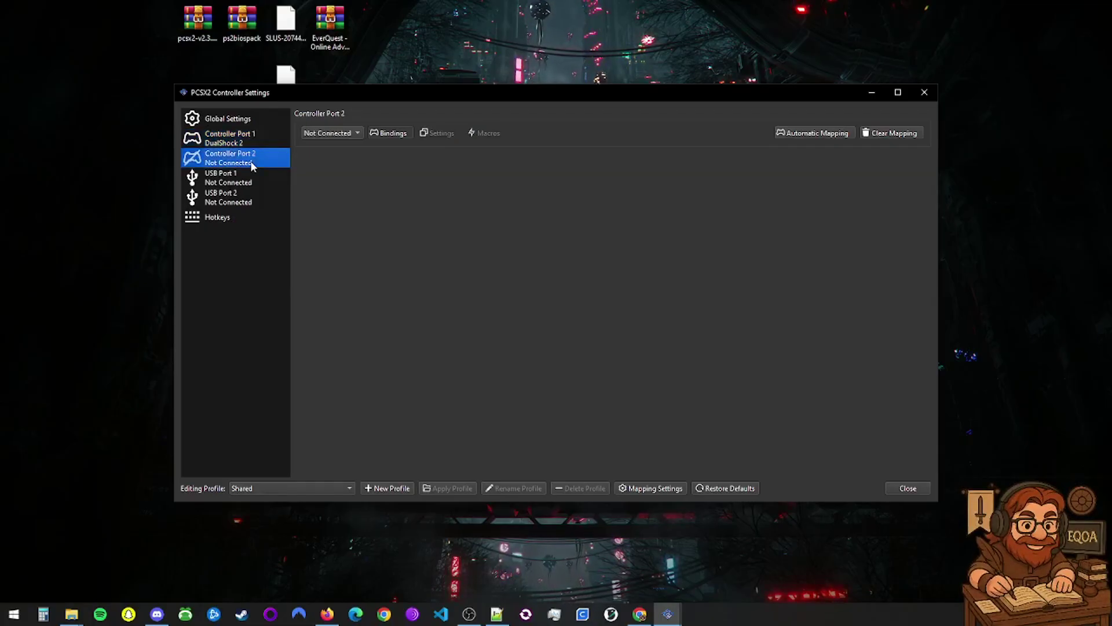
click(350, 135)
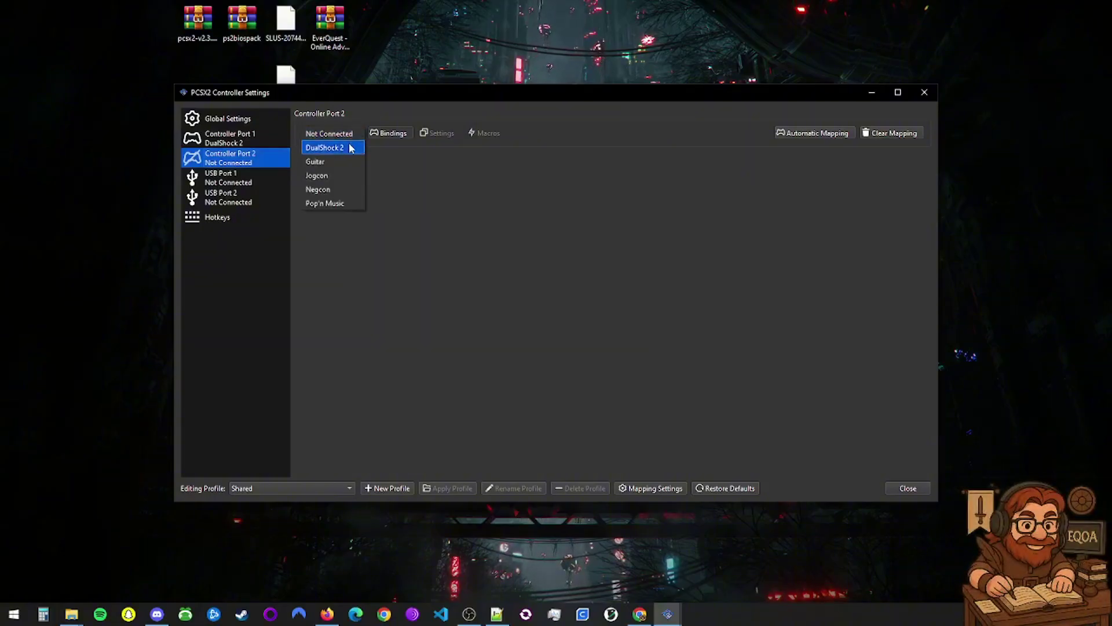
click(350, 148)
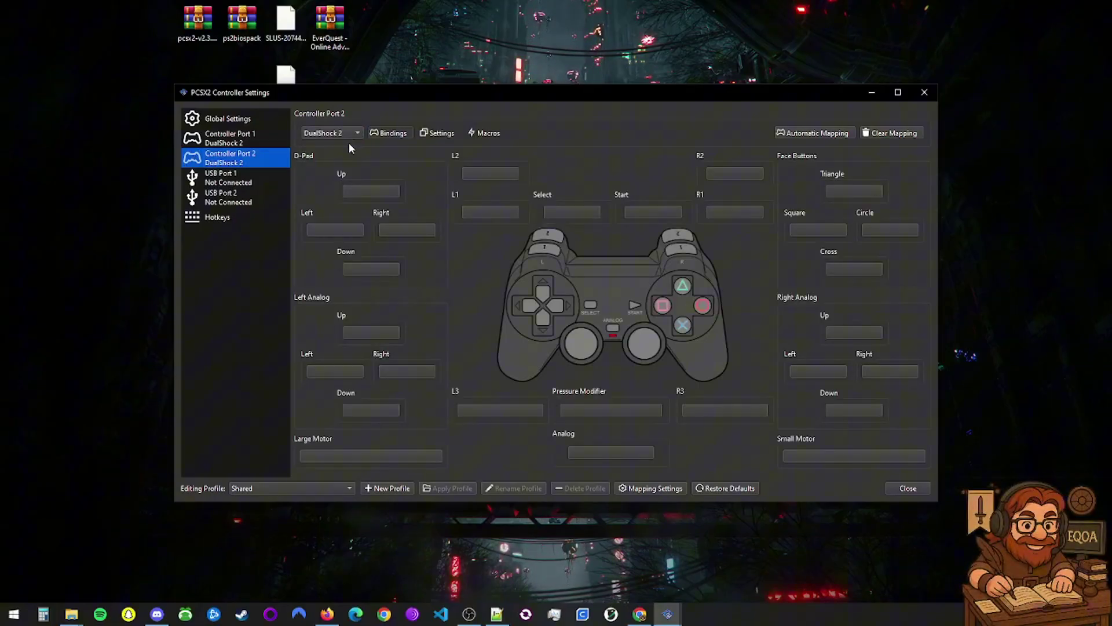
Bind the D-pad up, left, right and down directions of Controller Port 2 to the matching keyboard arrow keys
click(363, 193)
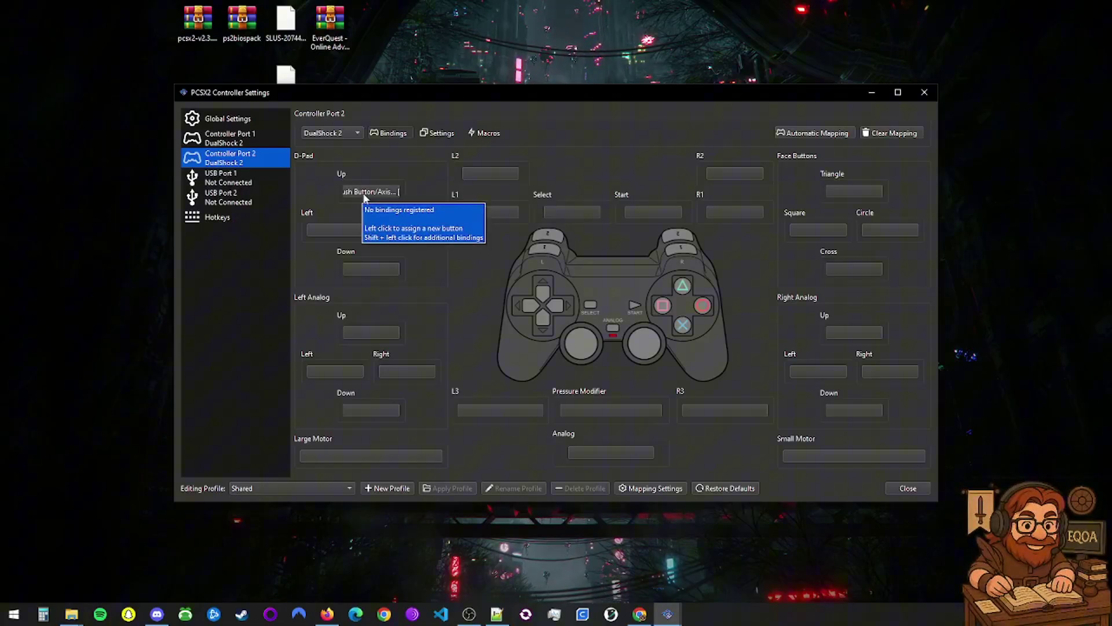
key(Up)
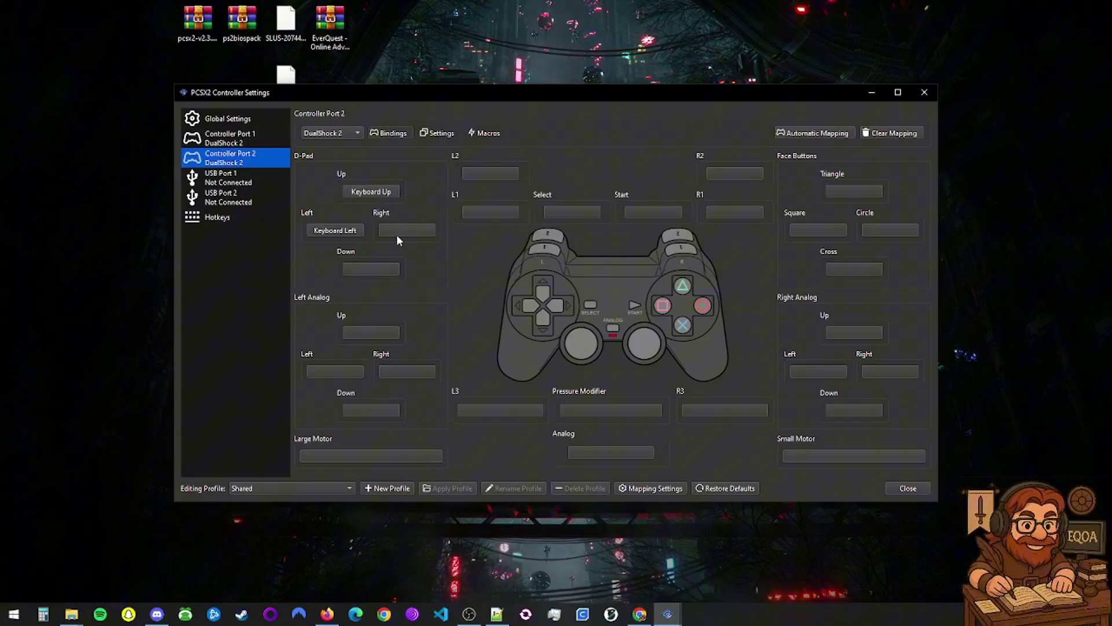
click(397, 232)
key(Right)
click(380, 270)
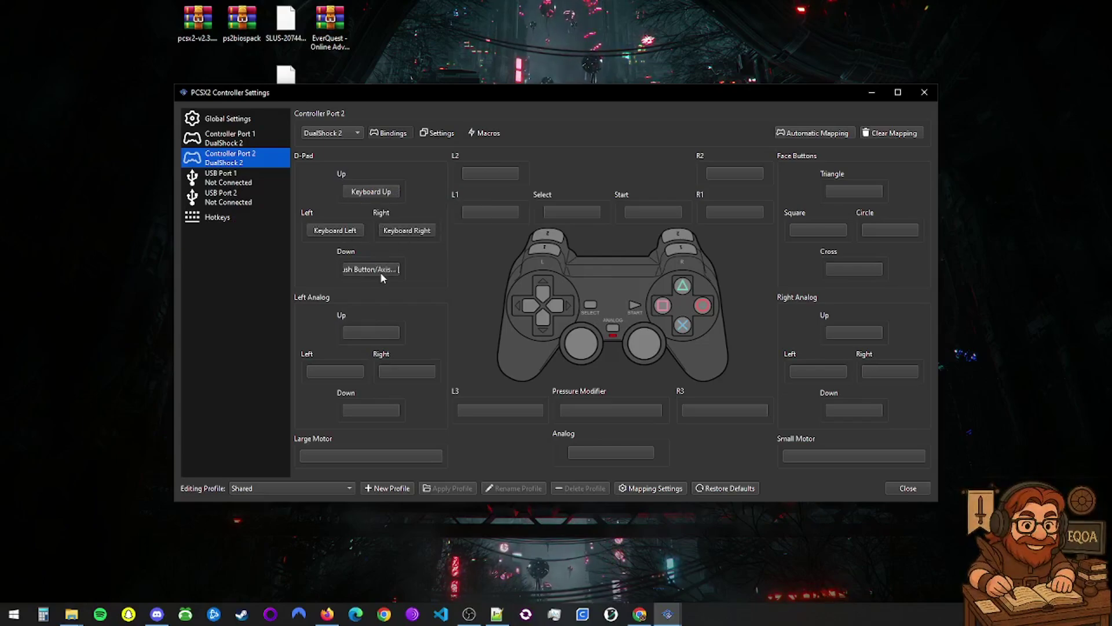
Bind the left analog up, left, down and right directions of Controller Port 2 to keyboard W, A, S and D
click(371, 333)
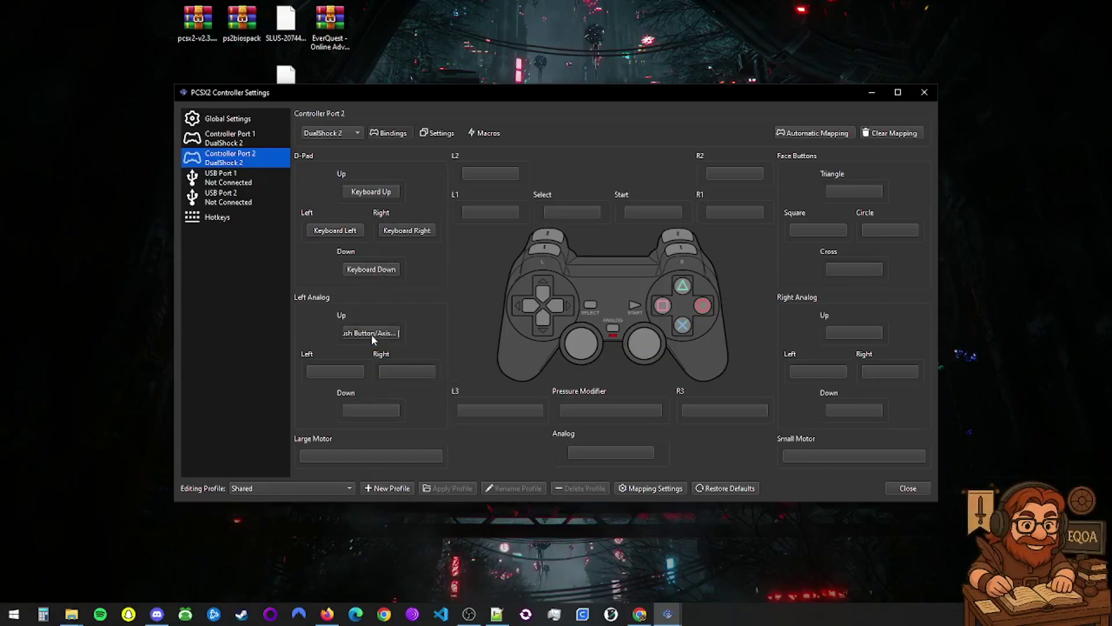
click(345, 371)
key(a)
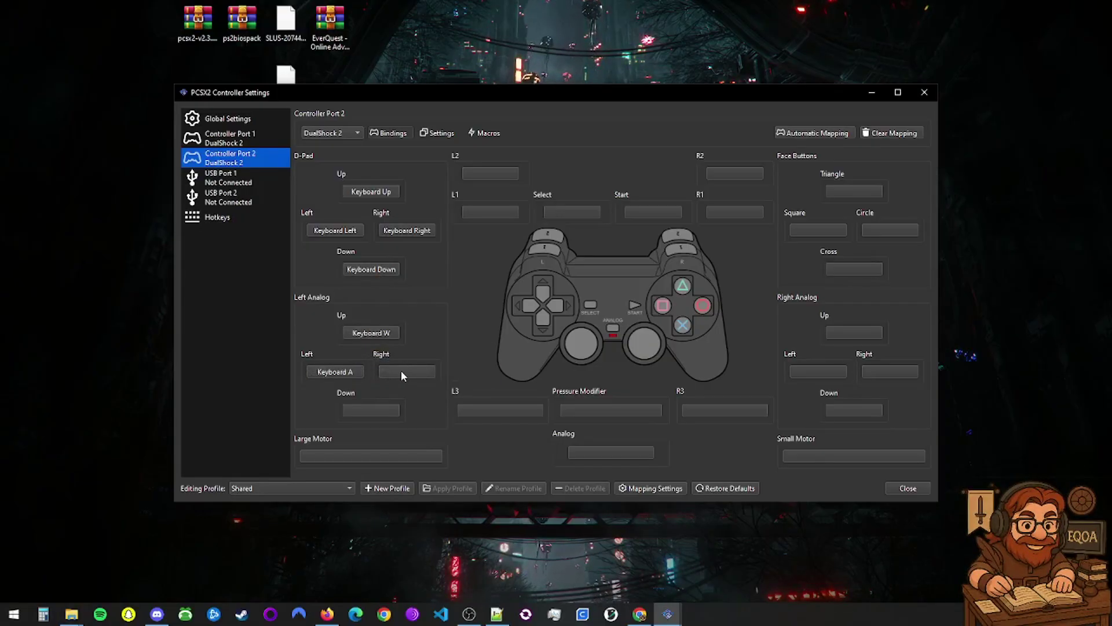
click(375, 411)
click(409, 371)
key(d)
Bind Controller Port 2's right analog up, left, right and down to Numpad 8, 4, 6 and 2, and close the controller settings
click(842, 328)
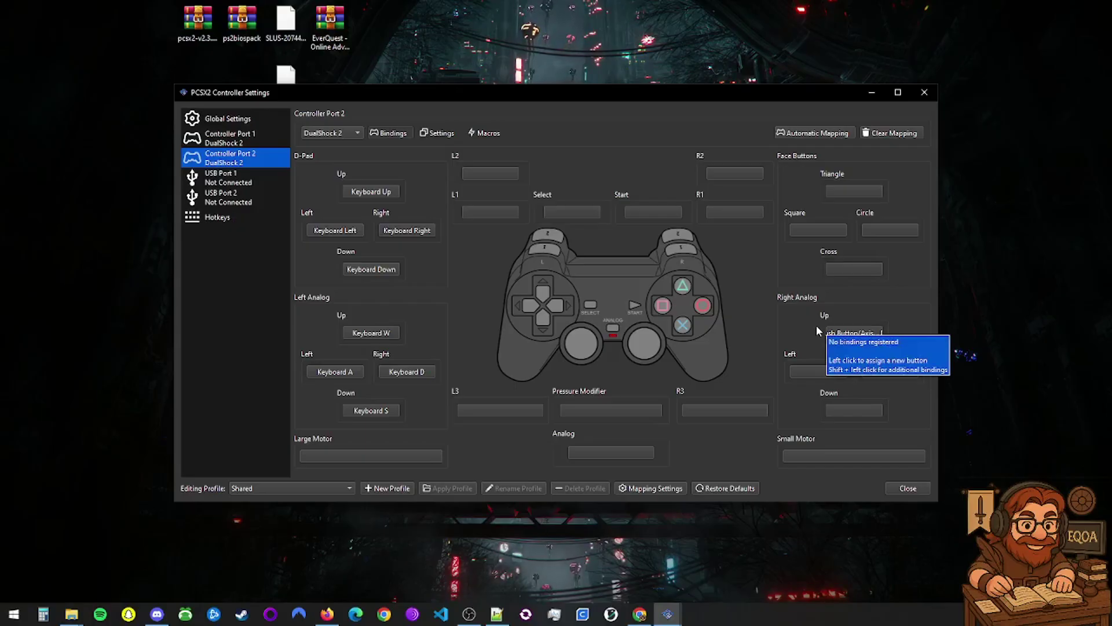
key(KP_8)
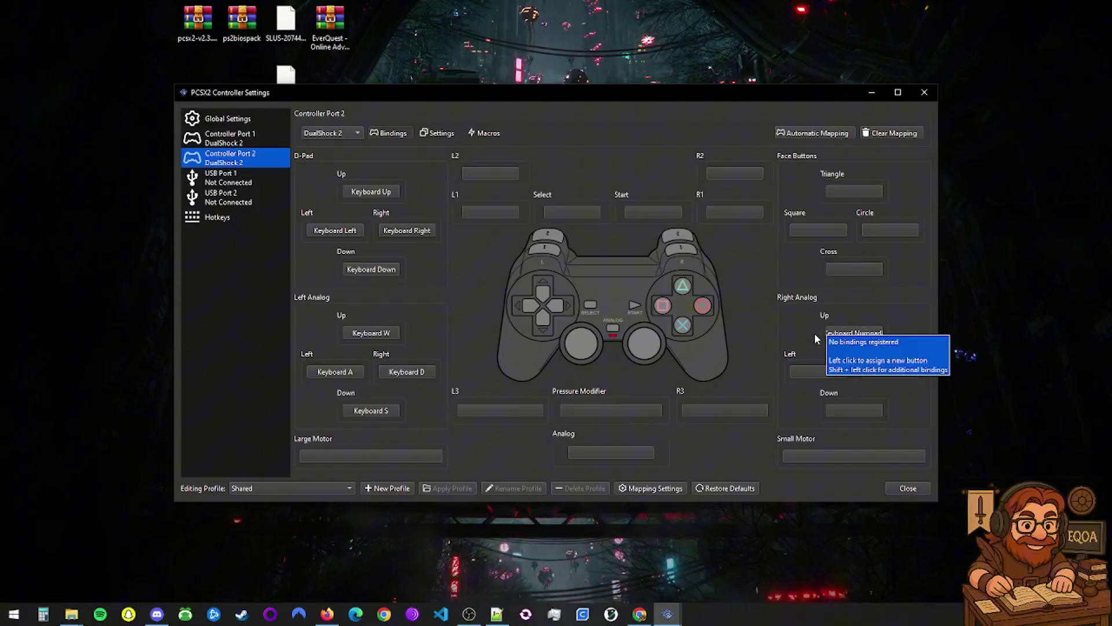
click(822, 369)
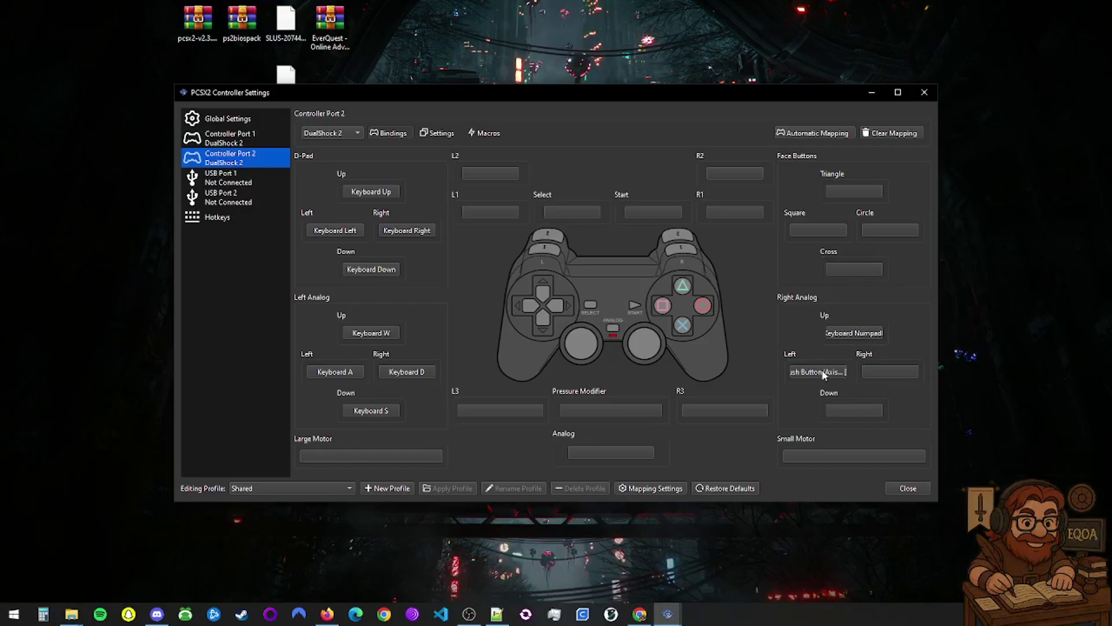
key(KP_4)
click(878, 374)
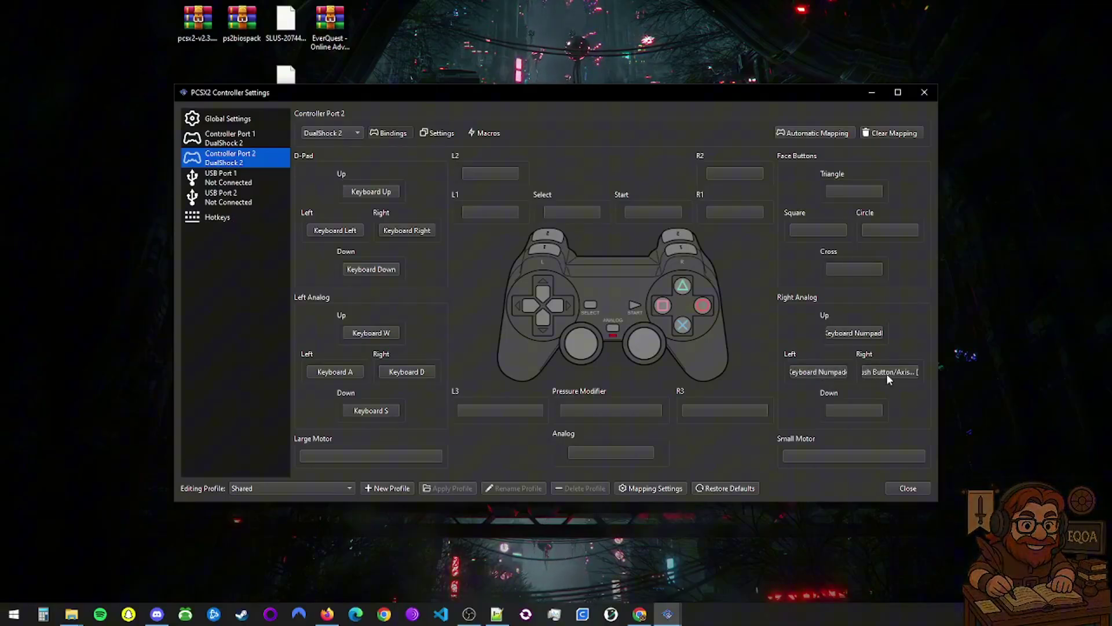
key(KP_6)
click(861, 408)
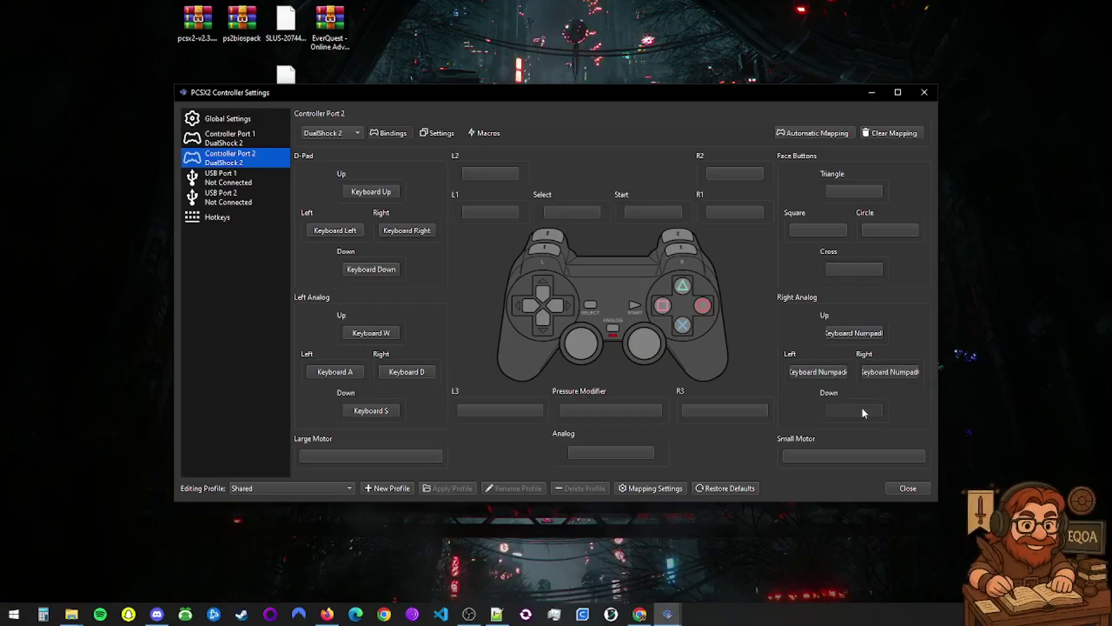
key(KP_2)
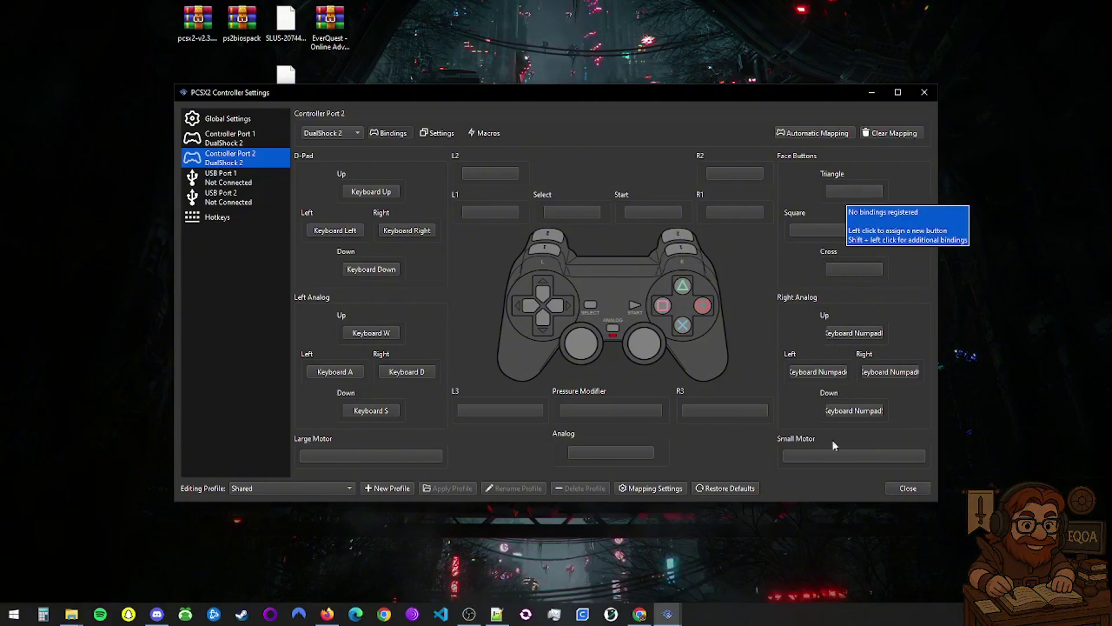
click(236, 136)
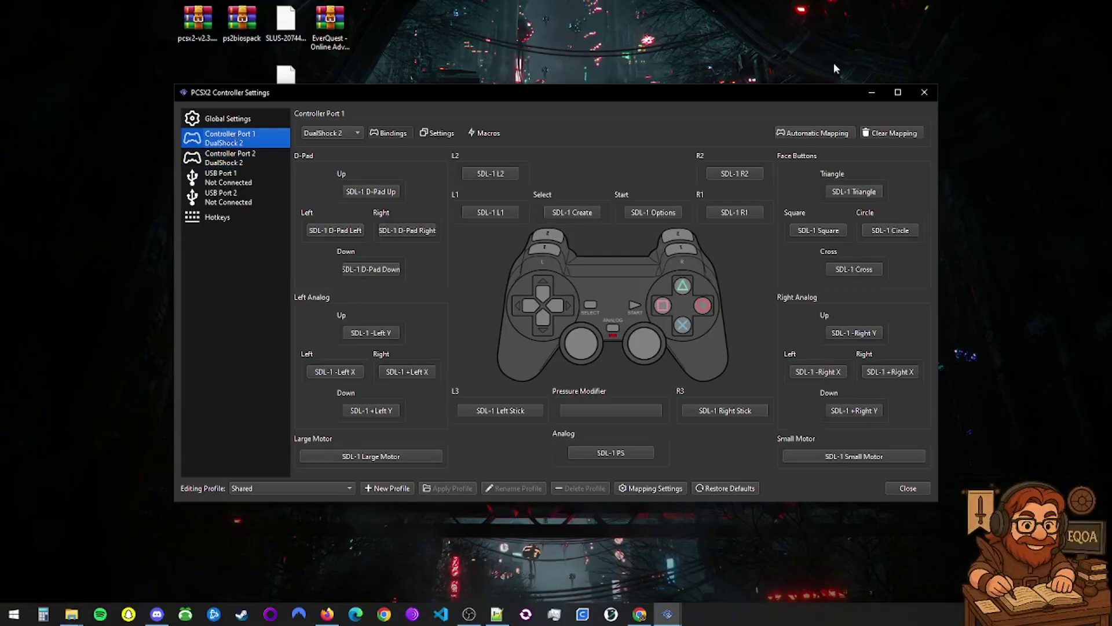
click(928, 97)
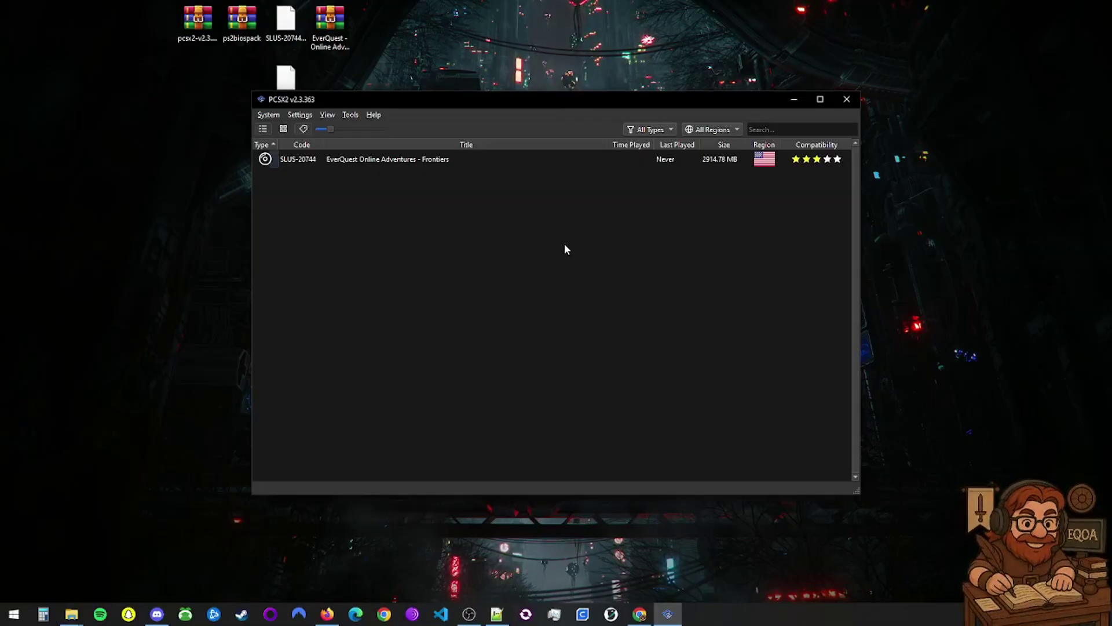
Switch to Chrome and review the Sandstorm project page from Required Files, including its How to, Status and Patch files sections
click(640, 615)
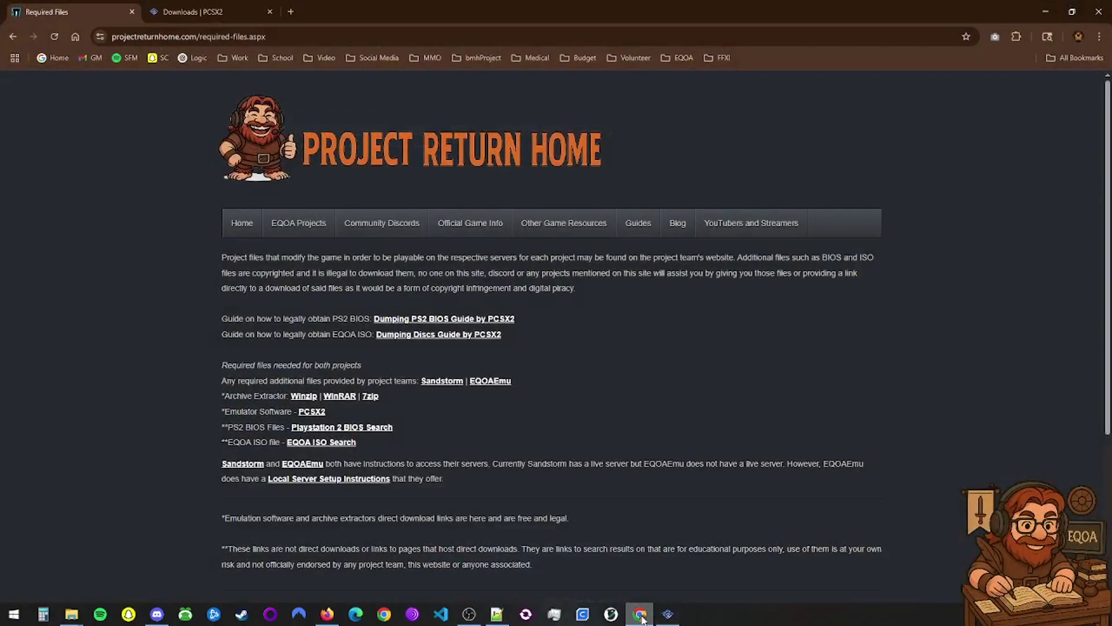
mouse_move(307, 229)
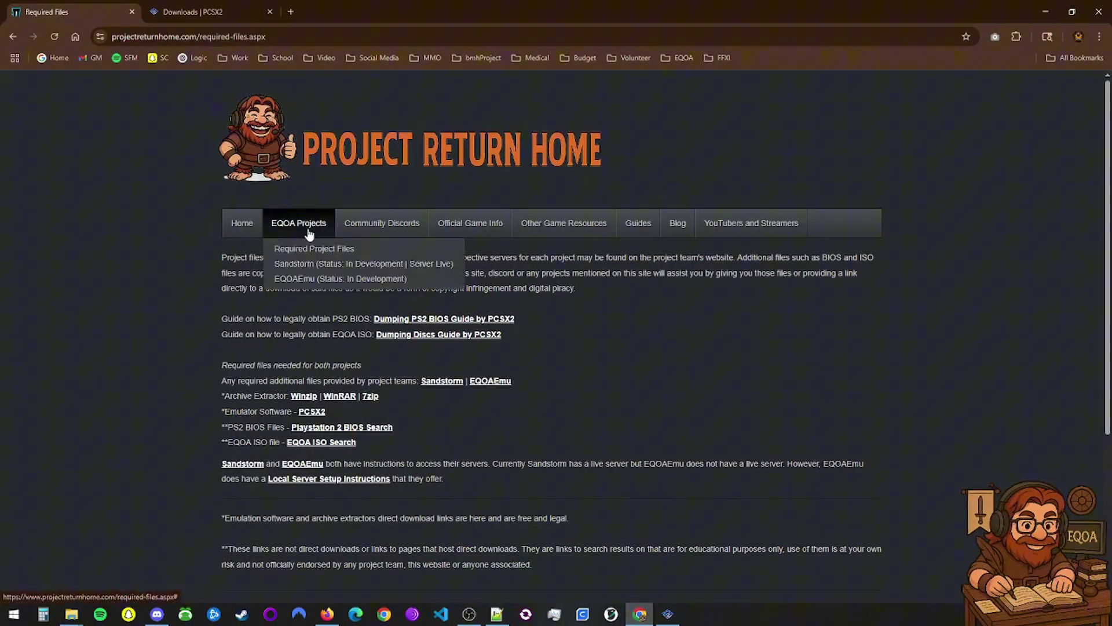
click(427, 382)
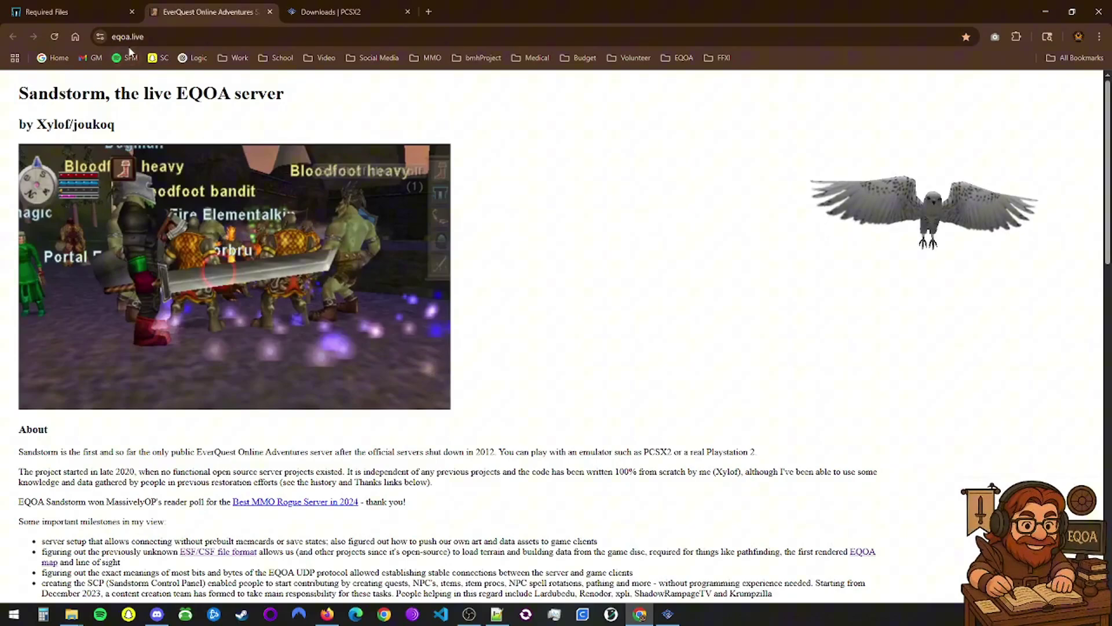
scroll(516, 421, down, 4)
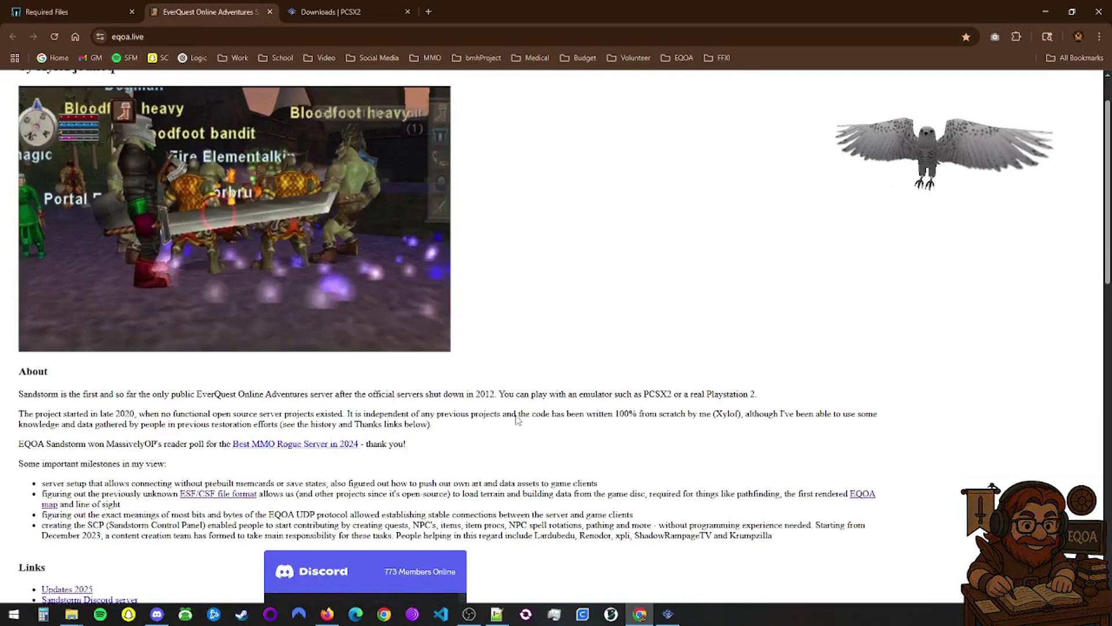
scroll(518, 420, down, 8)
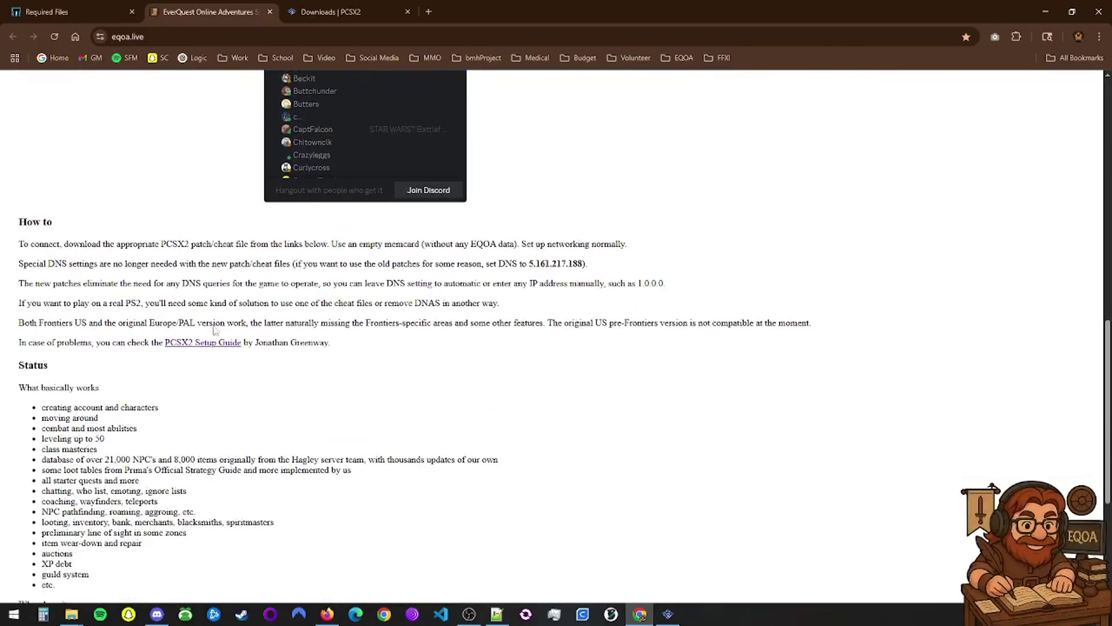
scroll(133, 422, down, 3)
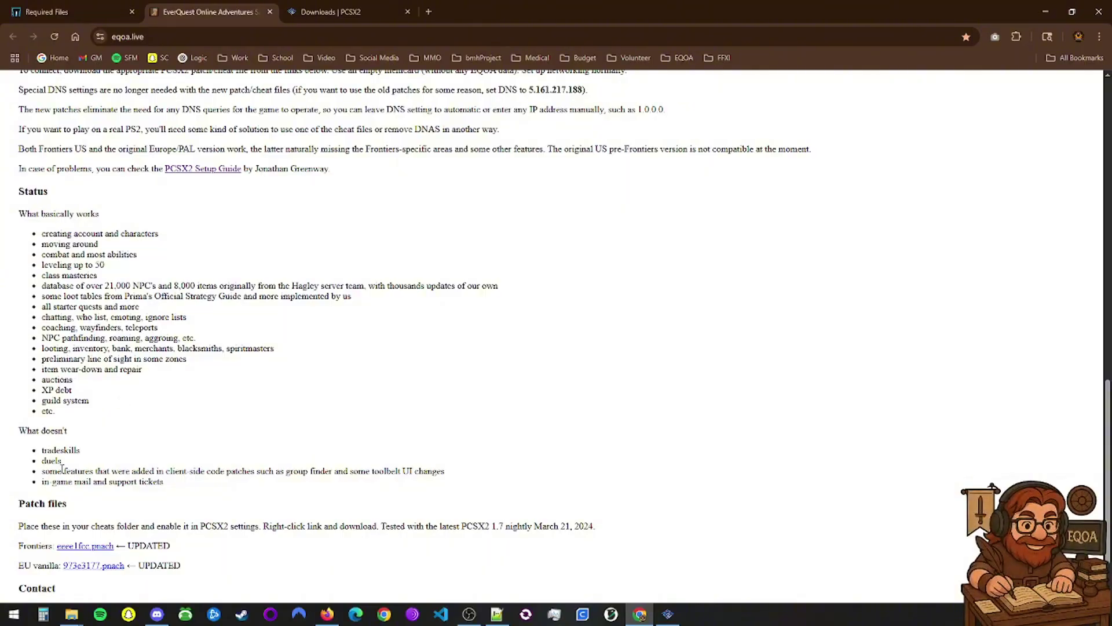
scroll(119, 444, down, 2)
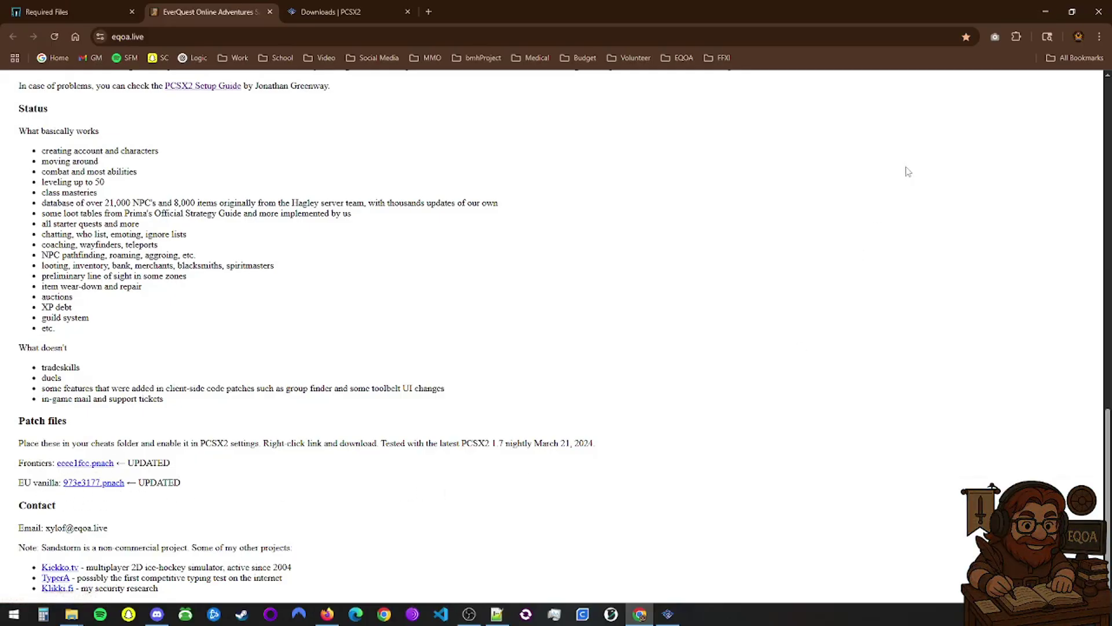
click(1047, 15)
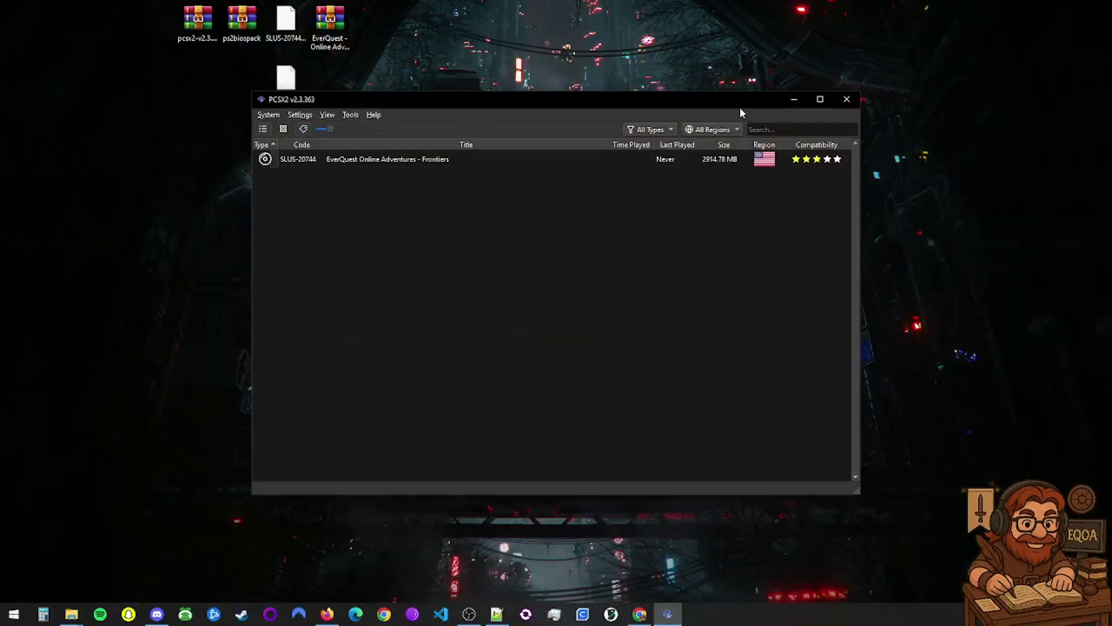
Move 973e3177.pnach and SLUS-20744_eeee1fcc.pnach from the desktop into the cheats folder of Documents\PCSX2 using File Explorer
drag(739, 106, 837, 102)
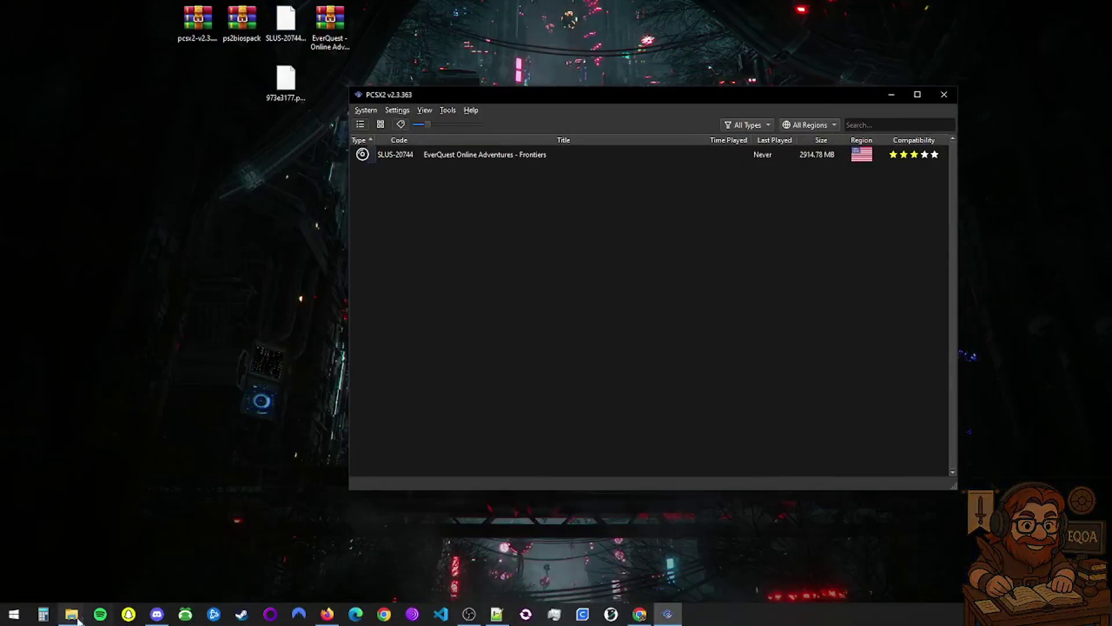
mouse_move(71, 615)
click(85, 588)
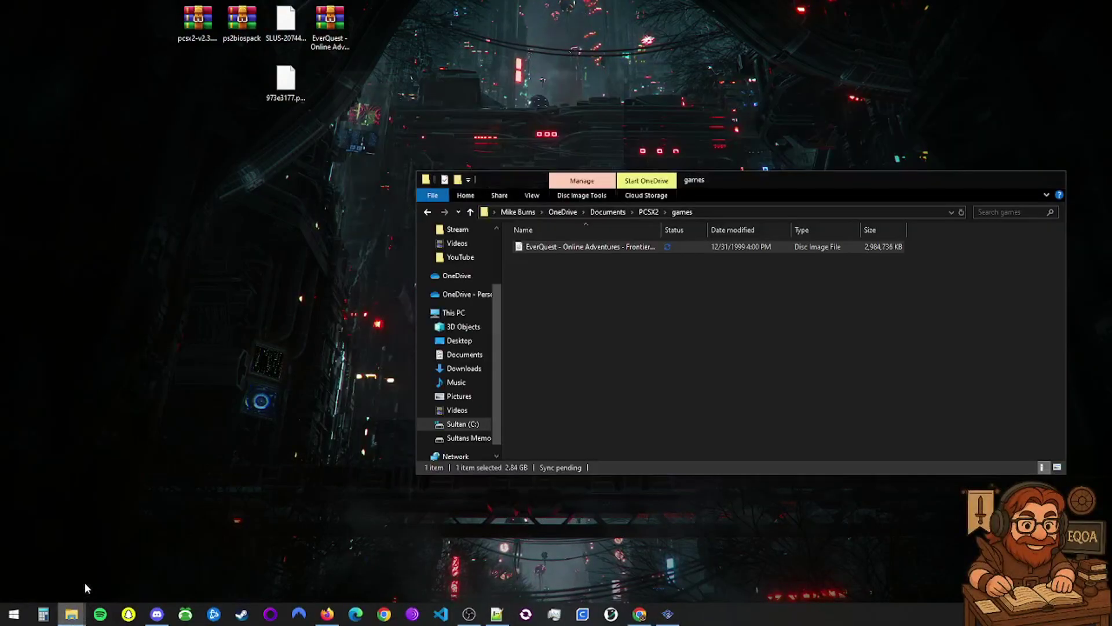
click(649, 212)
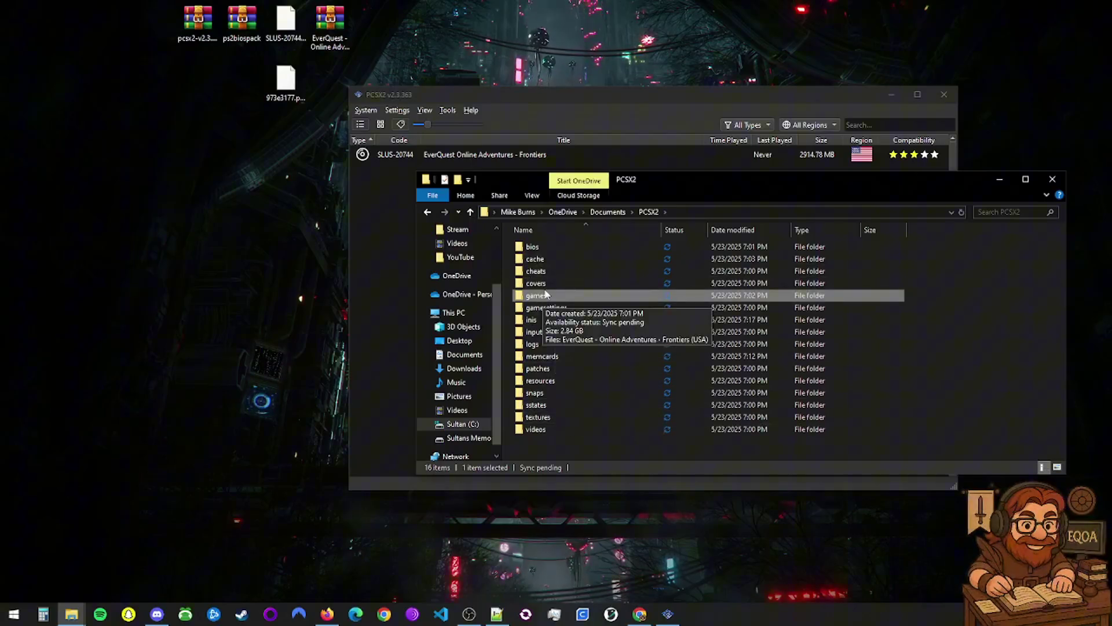
click(548, 273)
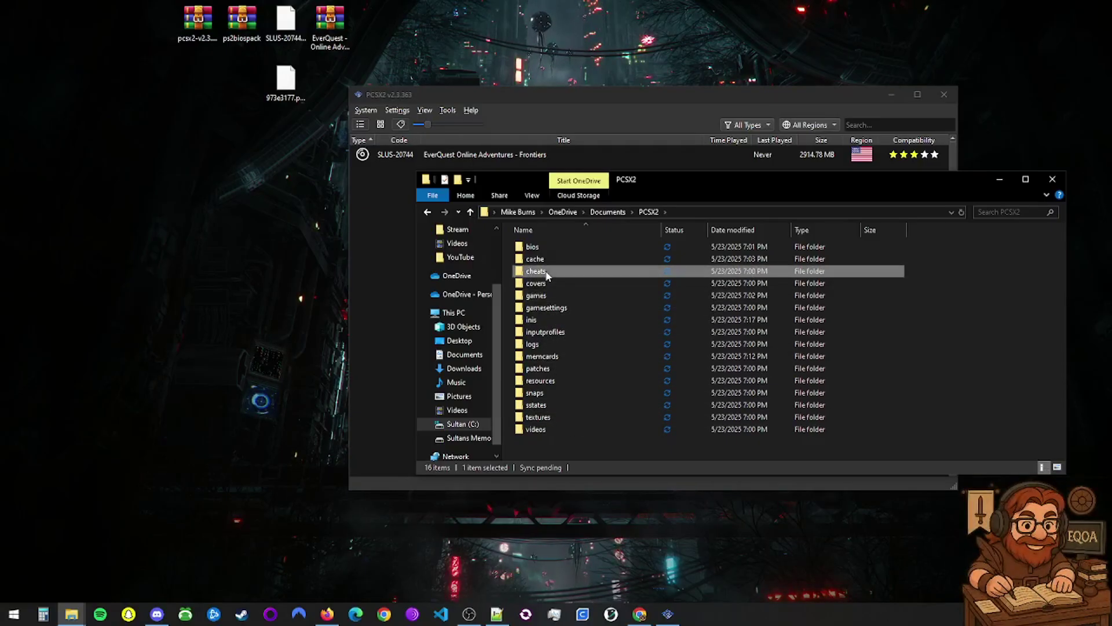
double_click(546, 272)
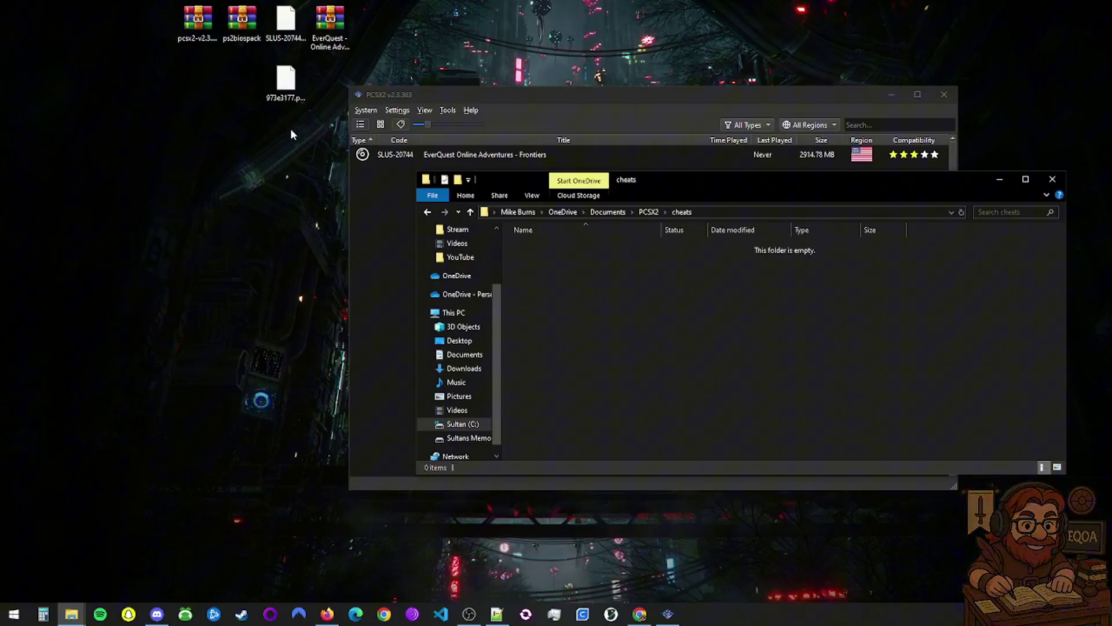
drag(290, 132, 579, 279)
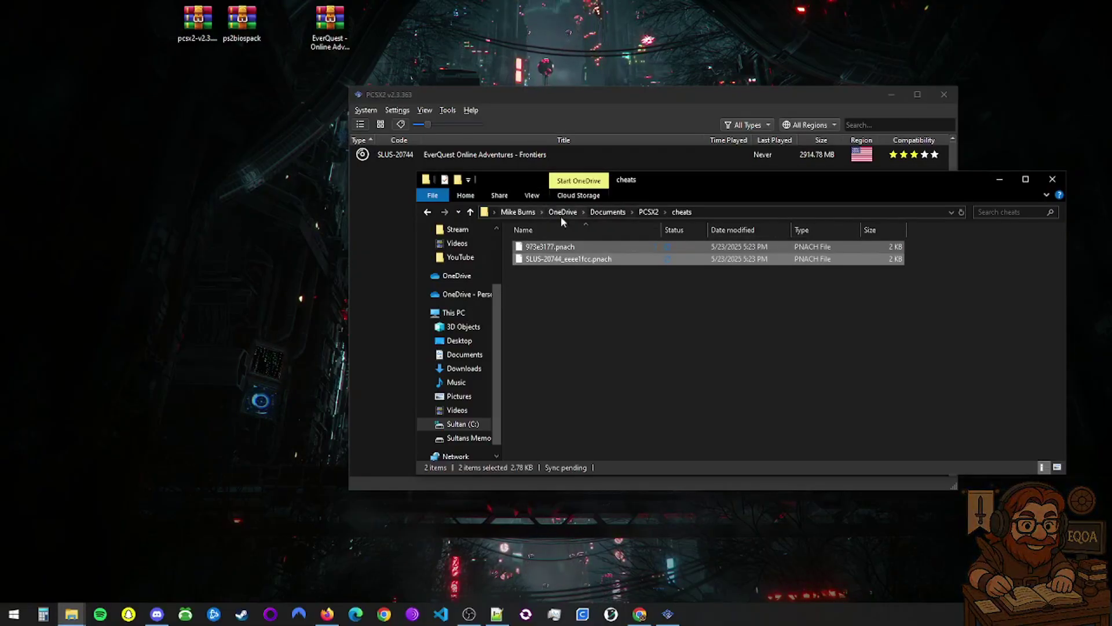
click(640, 211)
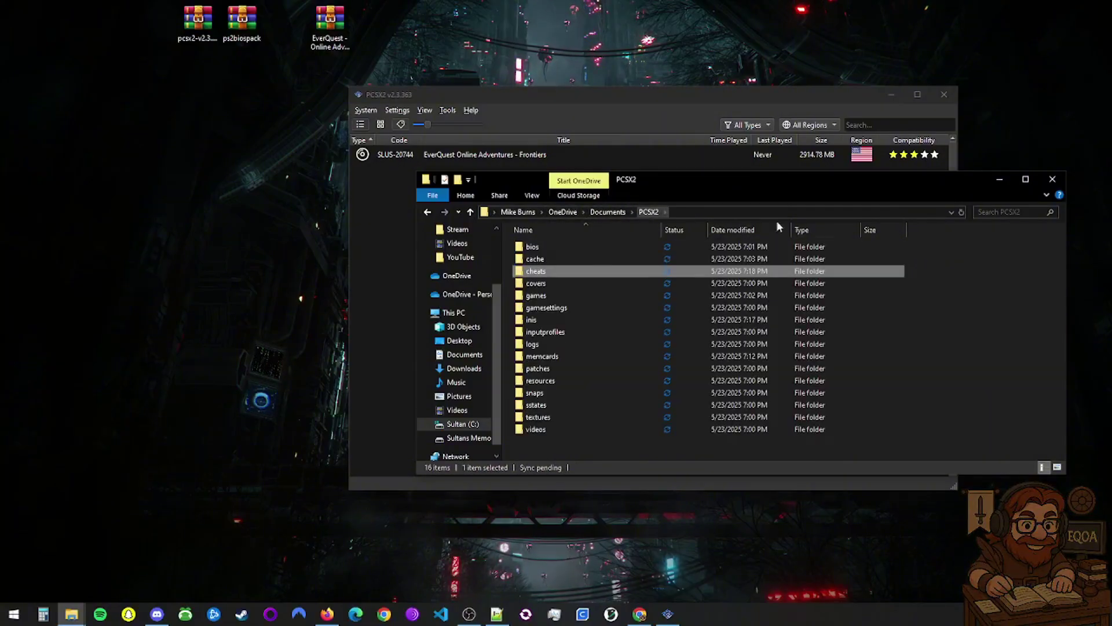
click(1004, 179)
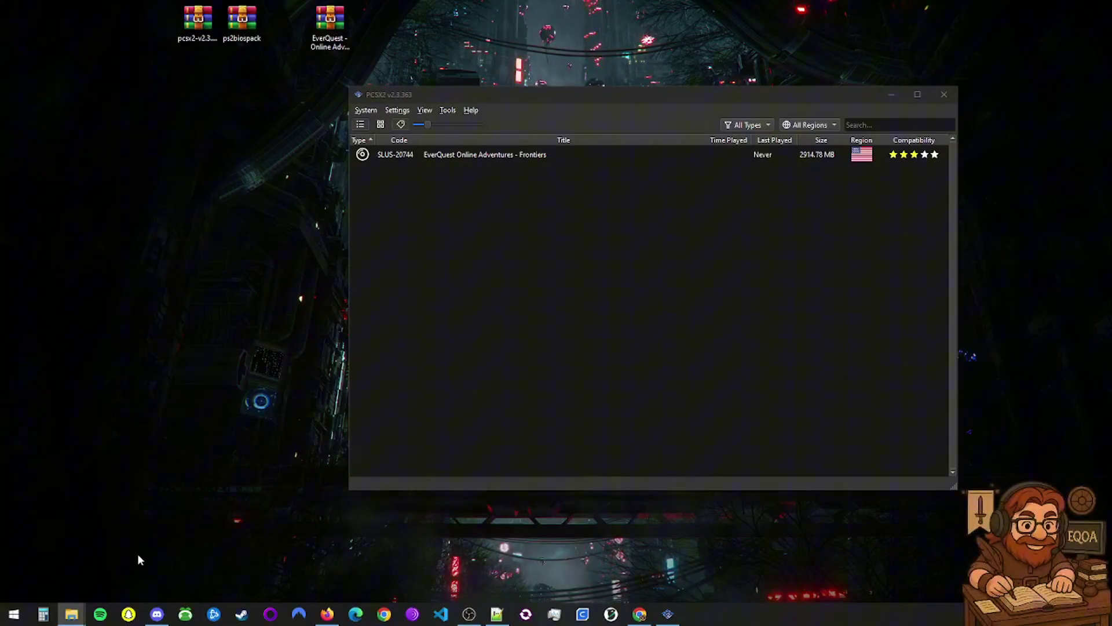
Create a shortcut to pcsx2-qt in the pcsx2-v2.3.363-windows-x64-Qt folder on C: and move it to the desktop
mouse_move(73, 619)
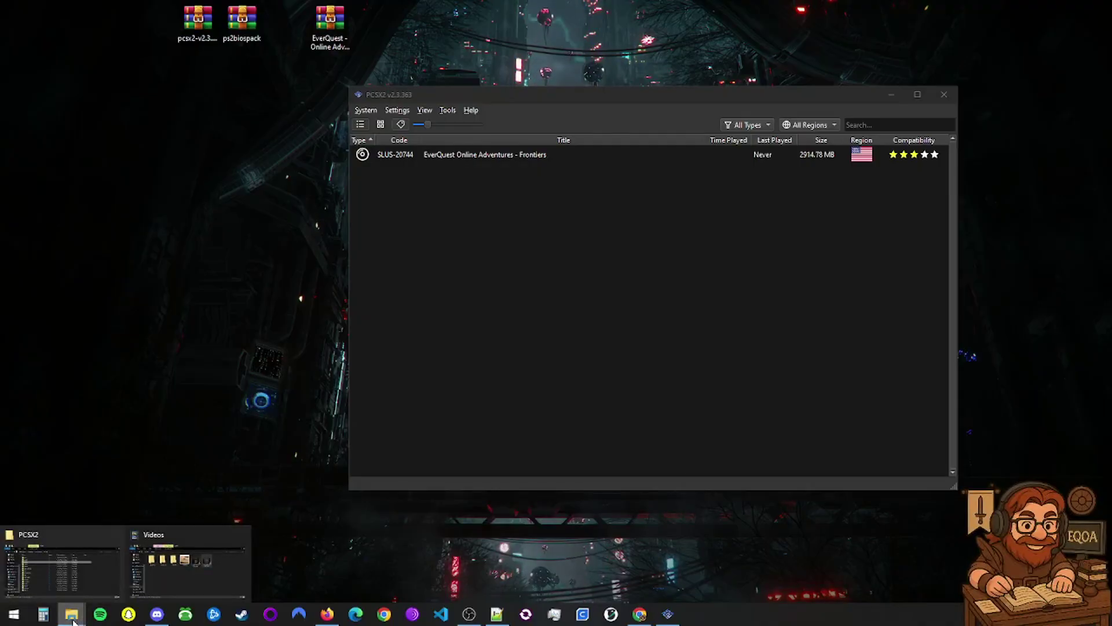
click(92, 579)
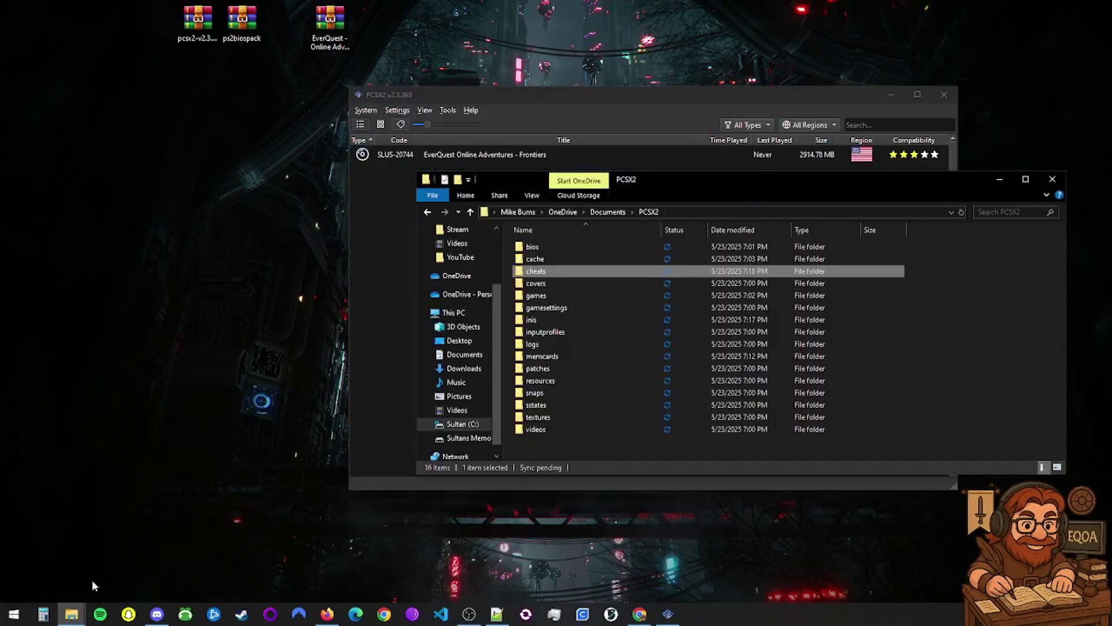
click(463, 424)
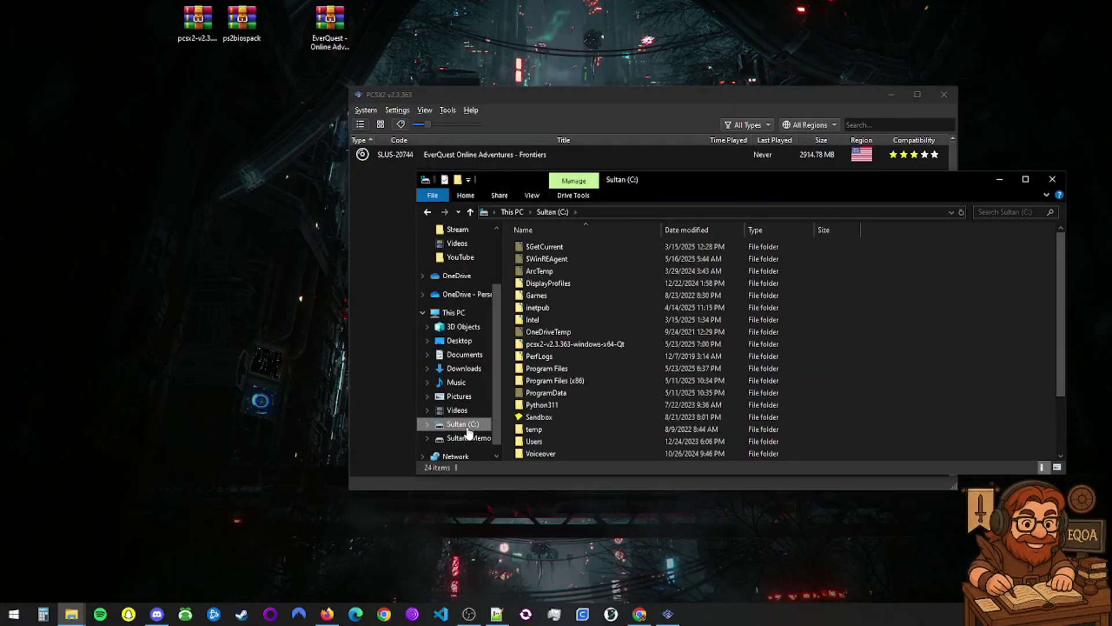
double_click(574, 345)
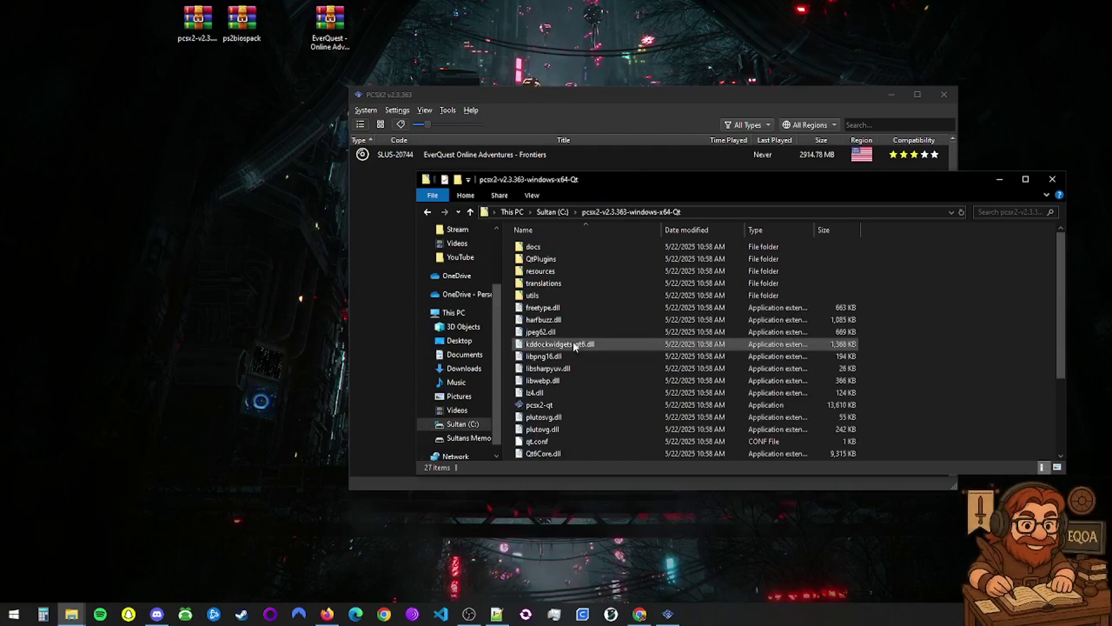
right_click(558, 405)
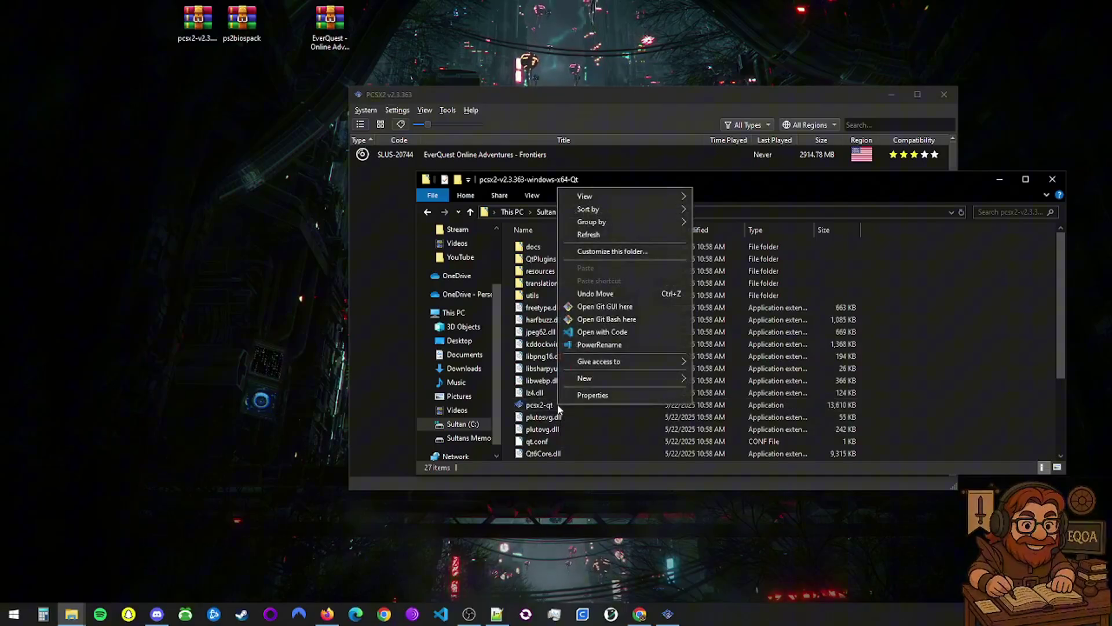
click(547, 402)
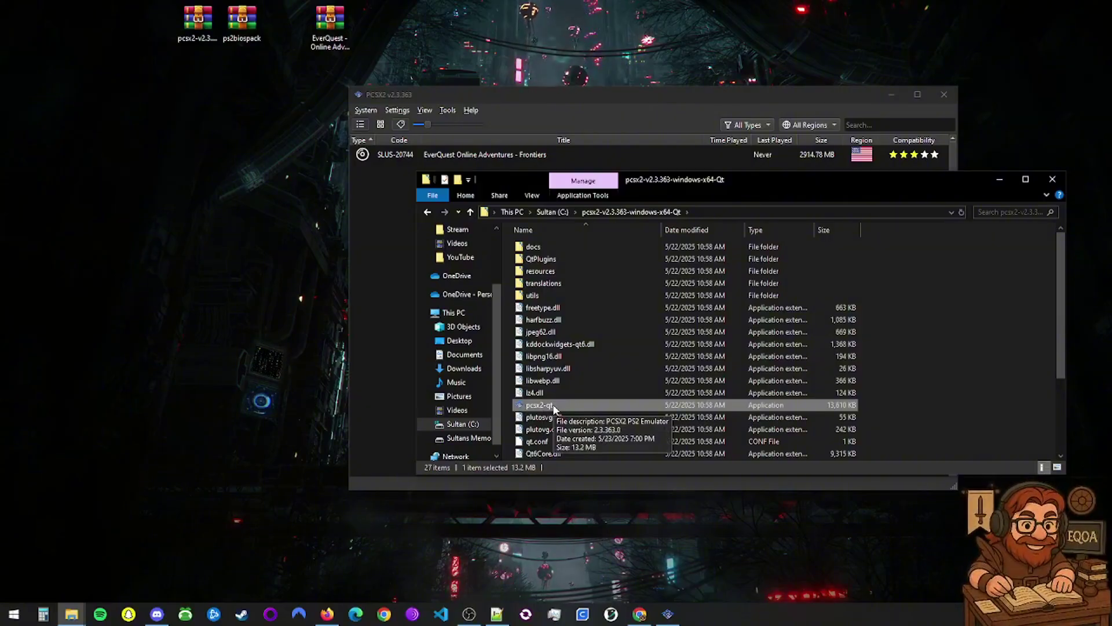
right_click(554, 407)
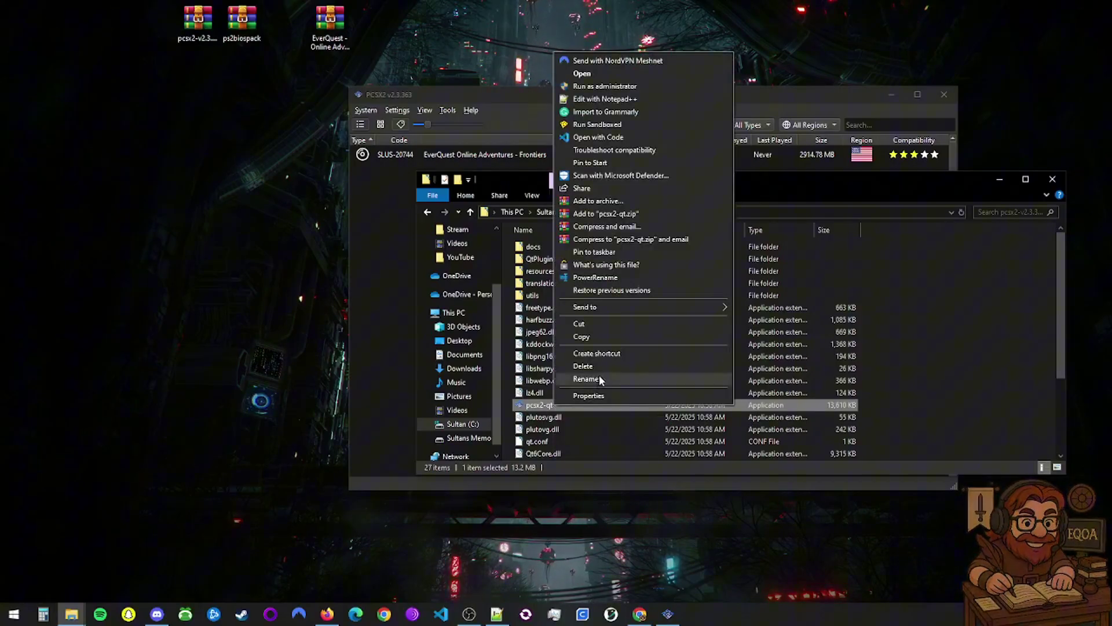
click(606, 353)
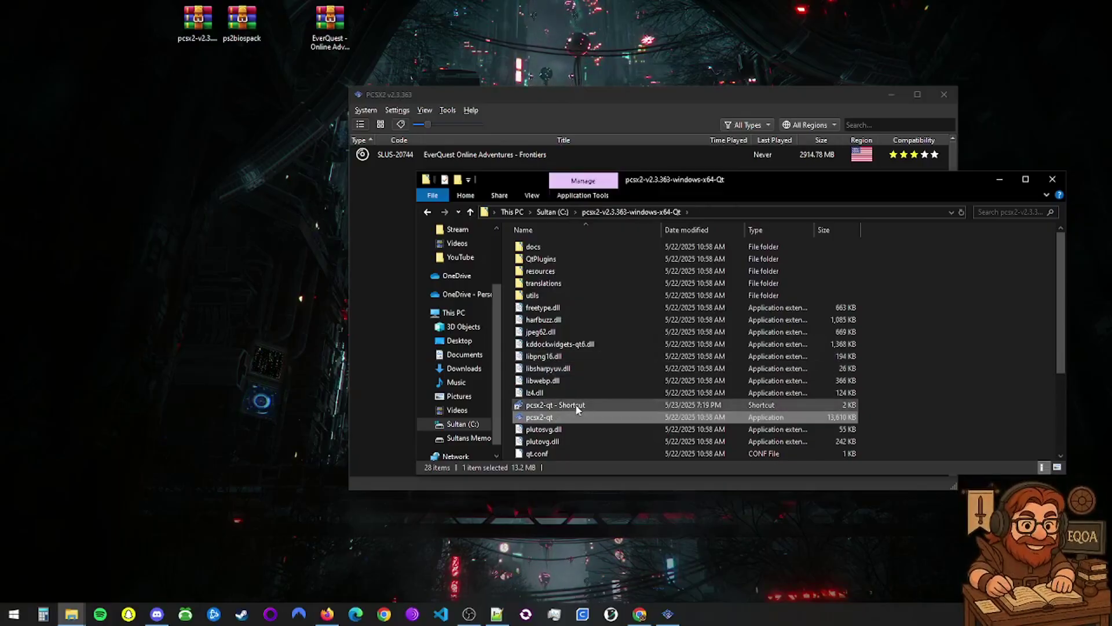
drag(575, 405, 214, 136)
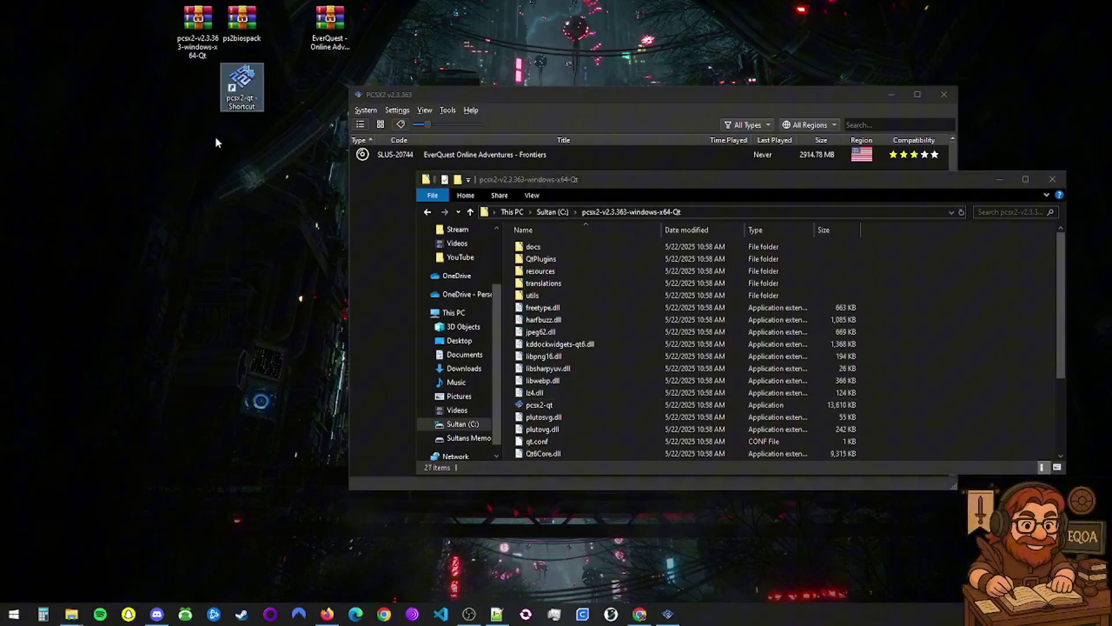
Pin PCSX2 to the taskbar, move its icon beside Steam, and close the File Explorer window
click(249, 229)
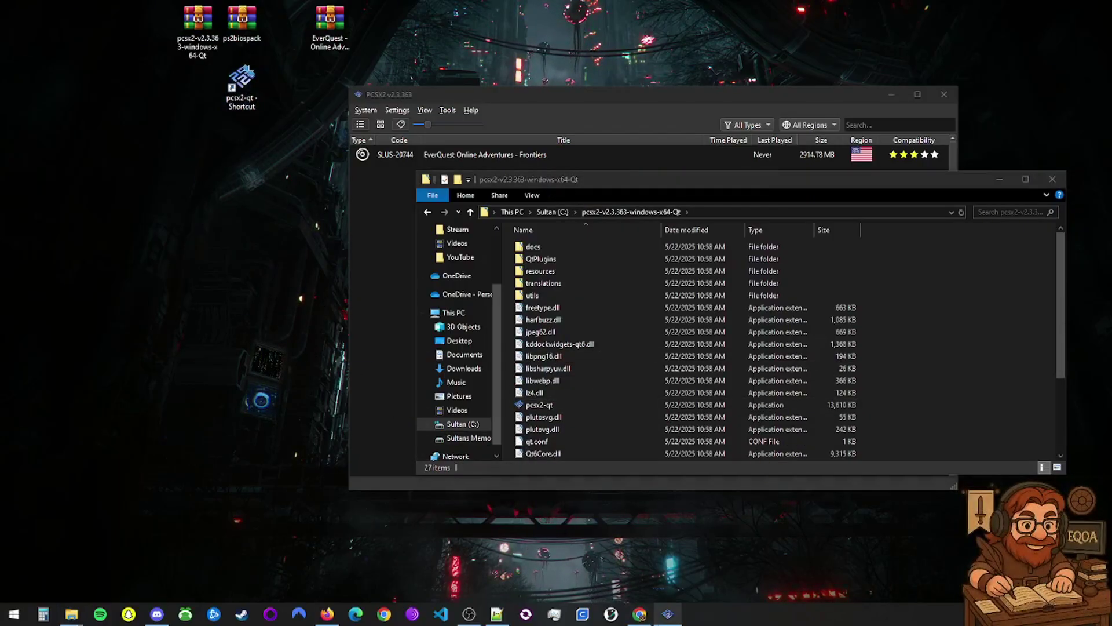
right_click(668, 615)
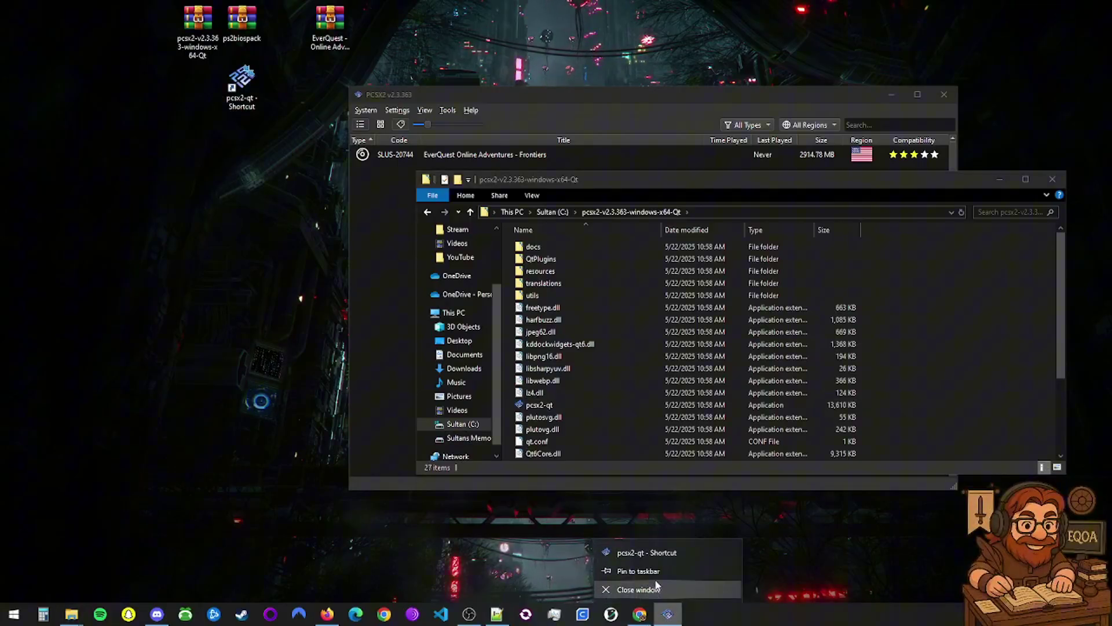
click(652, 572)
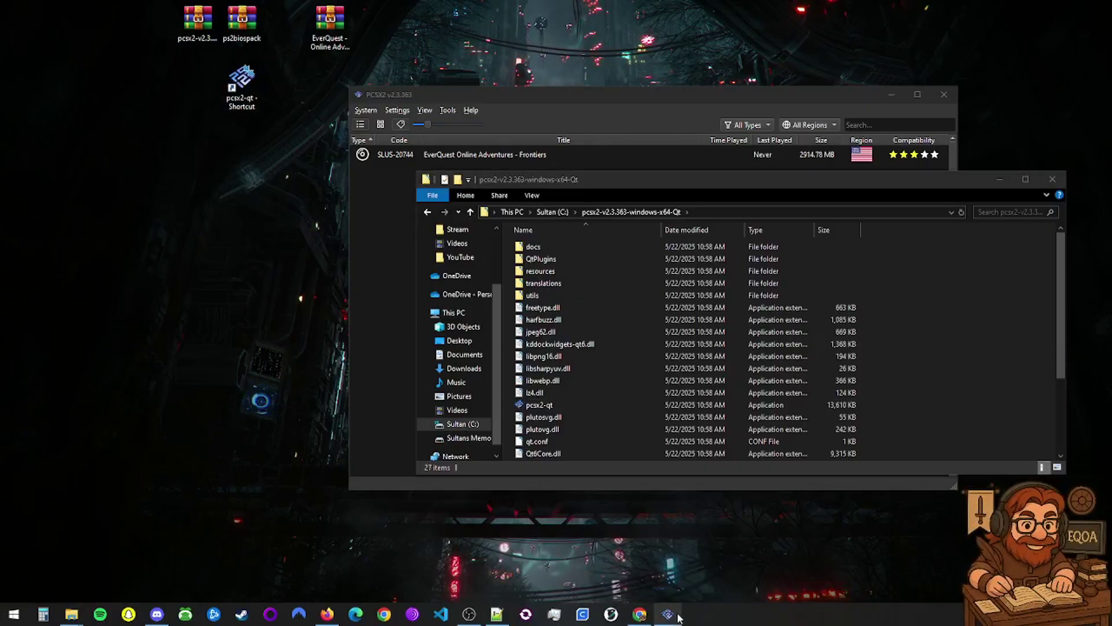
mouse_move(676, 621)
drag(672, 617, 262, 621)
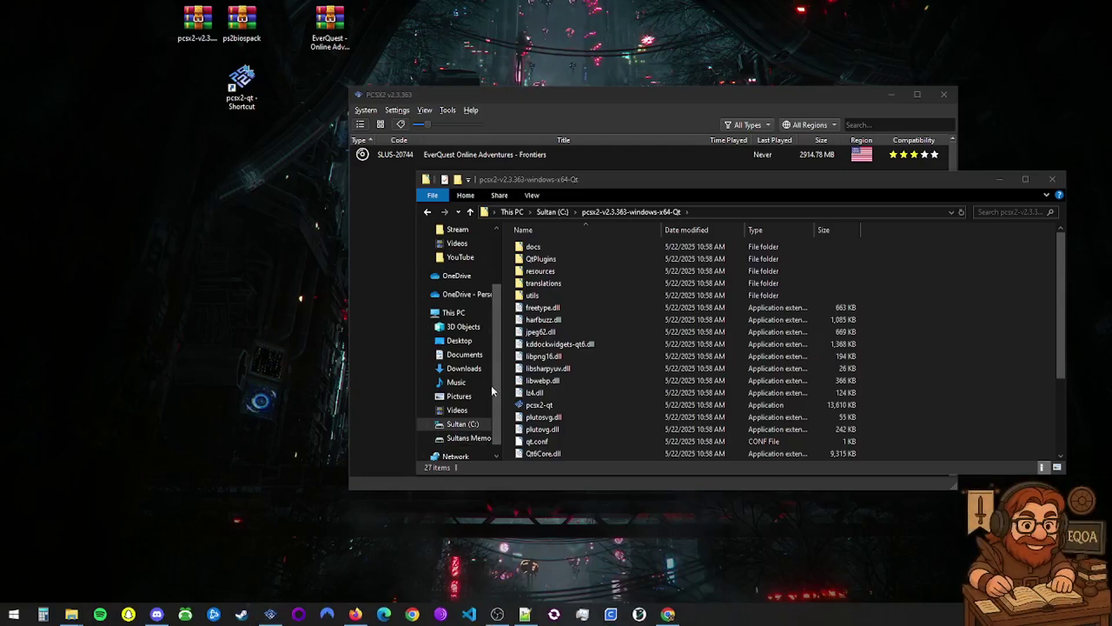
click(1053, 178)
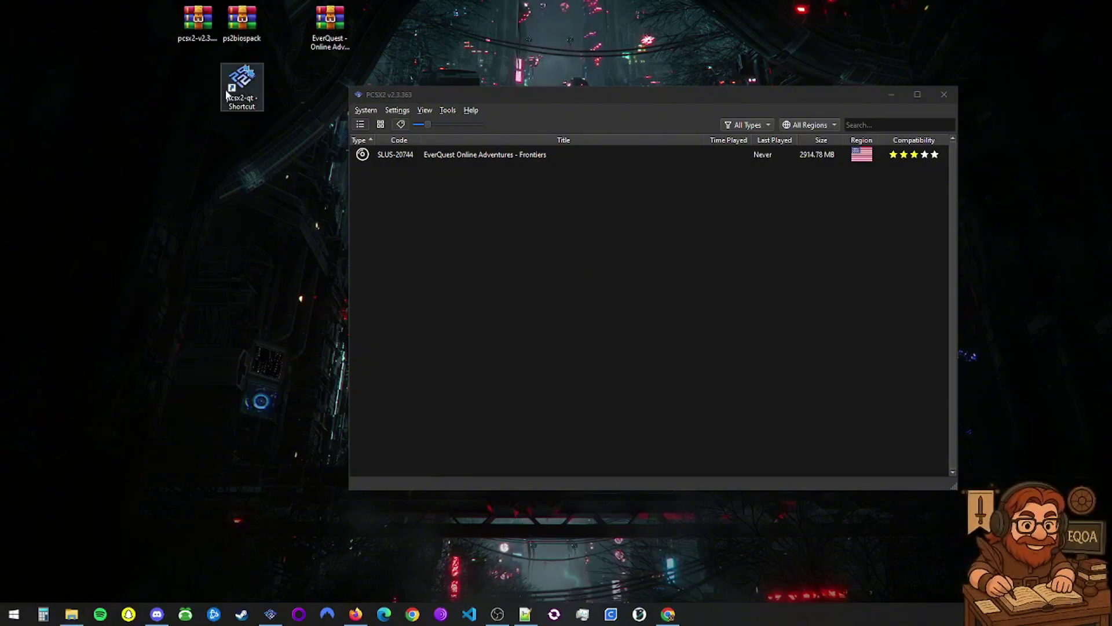
mouse_move(275, 615)
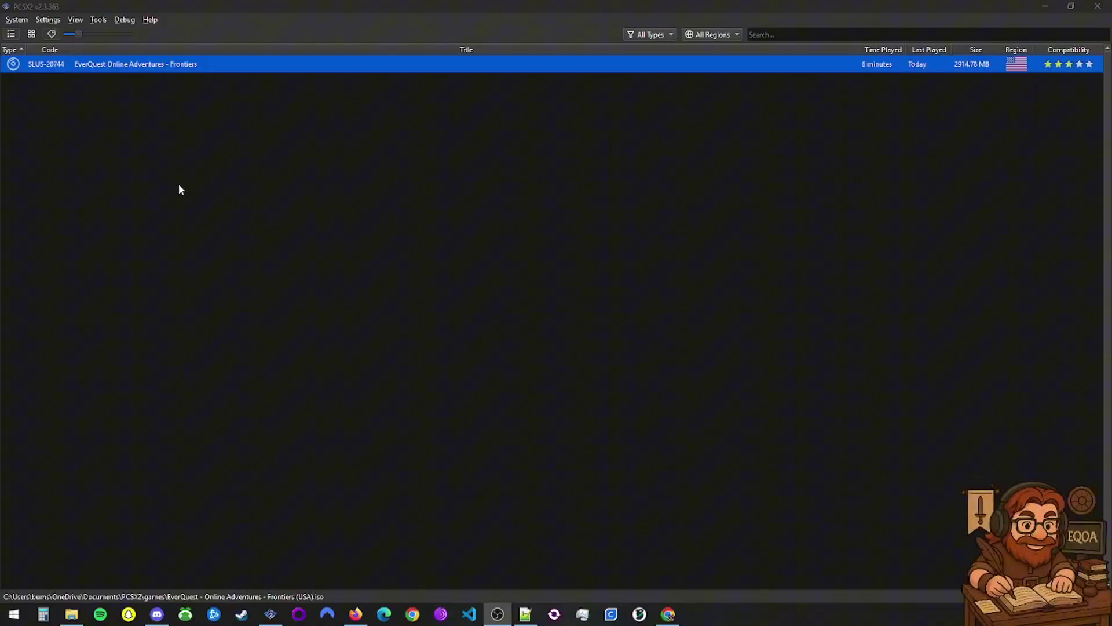
Check the Cheats page in the properties of EverQuest Online Adventures - Frontiers for the Sandstorm DNAS/DNS patch, then close the properties
right_click(120, 65)
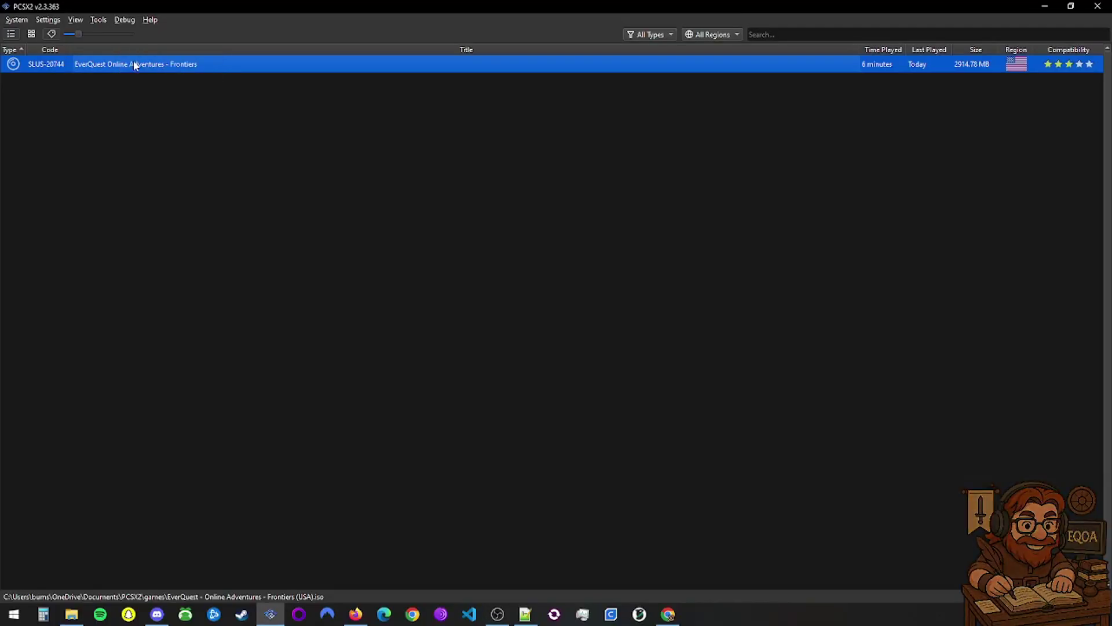
right_click(134, 65)
click(142, 71)
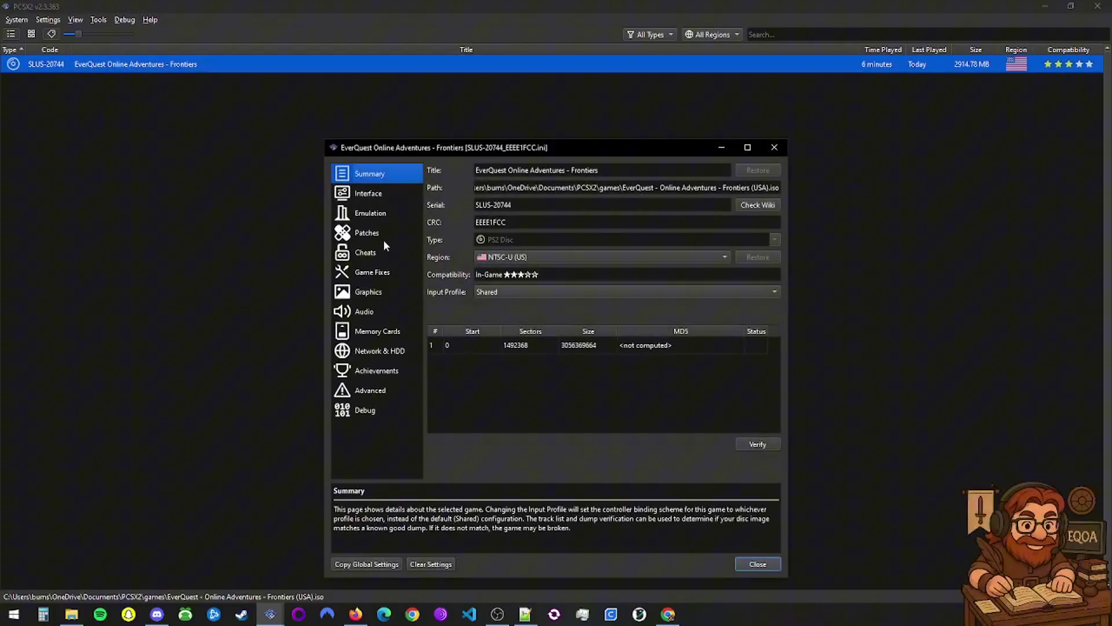
click(375, 256)
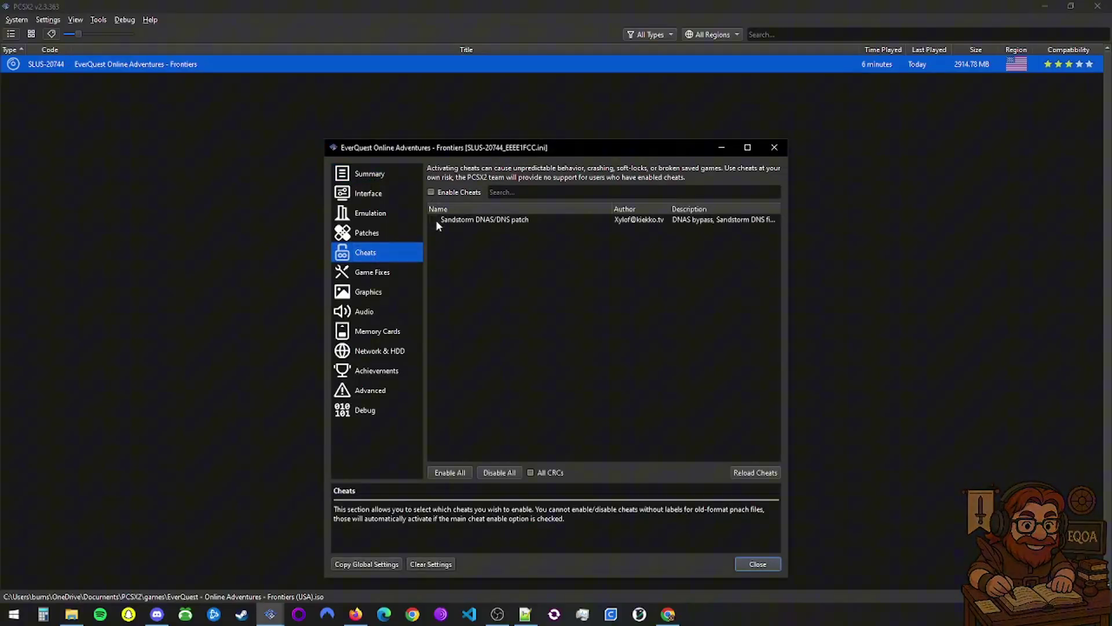
click(777, 567)
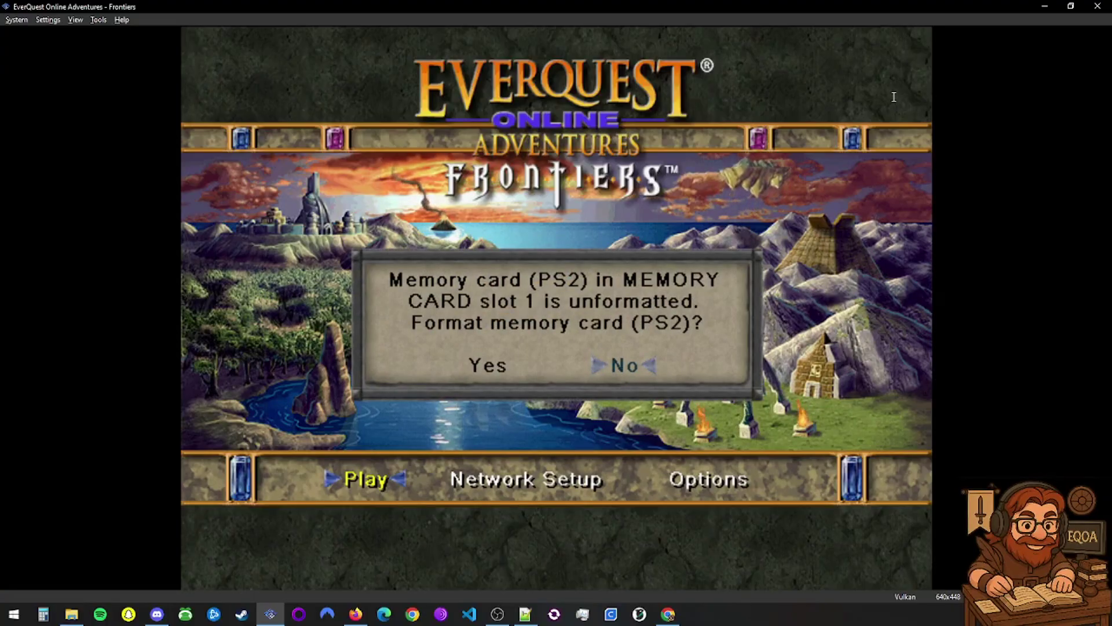
Format the memory card in slot 1 and prepare it for use with EverQuest Online Adventures: Frontiers
key(Left)
key(Return)
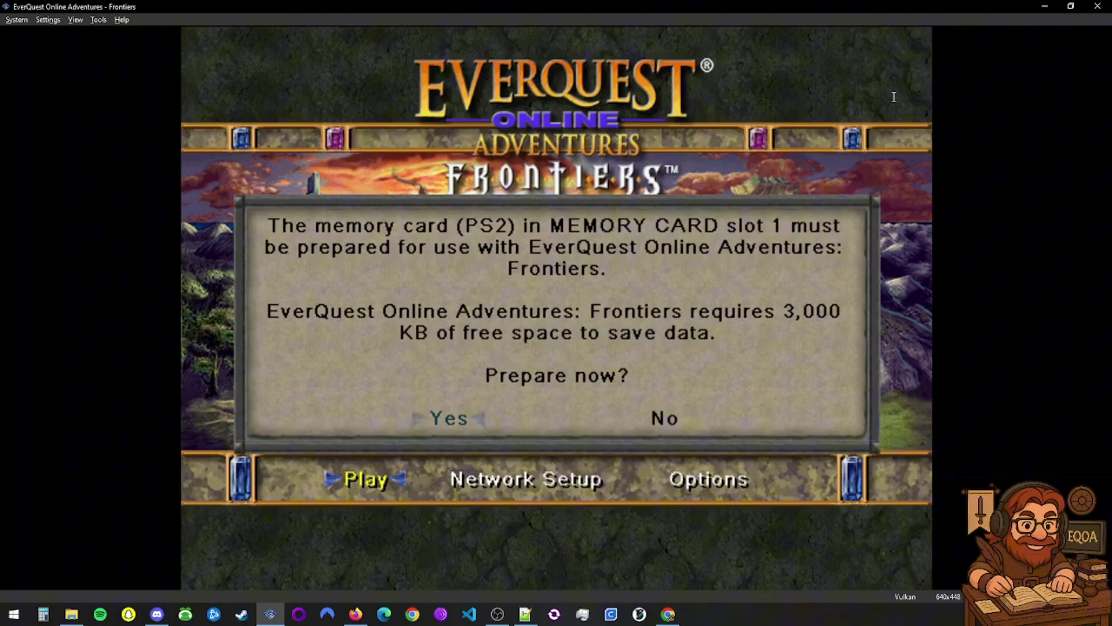
key(Return)
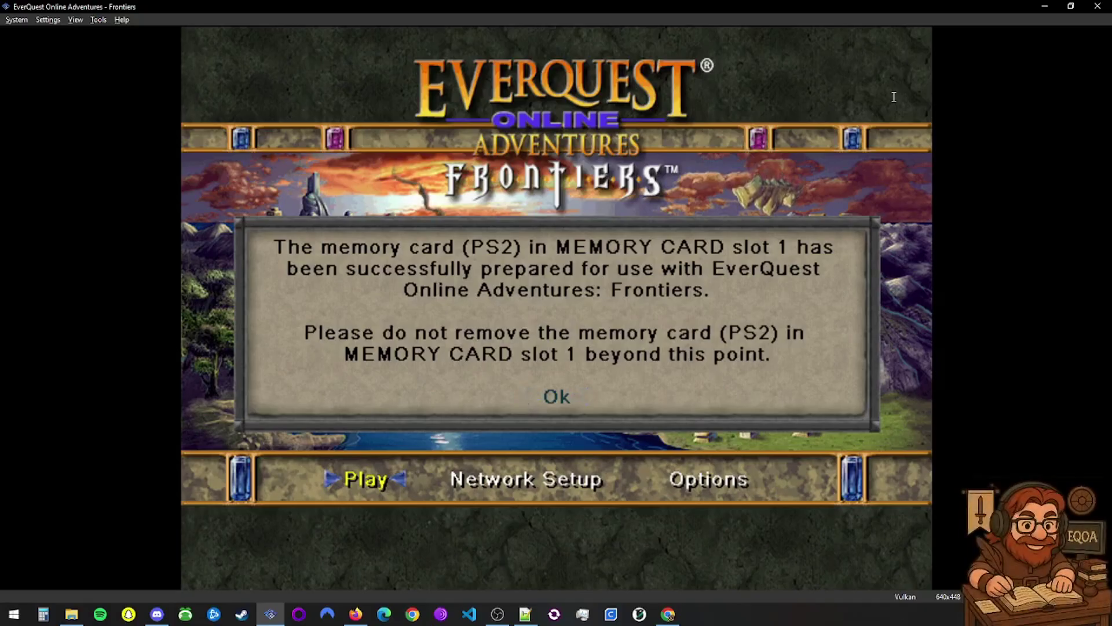
key(Return)
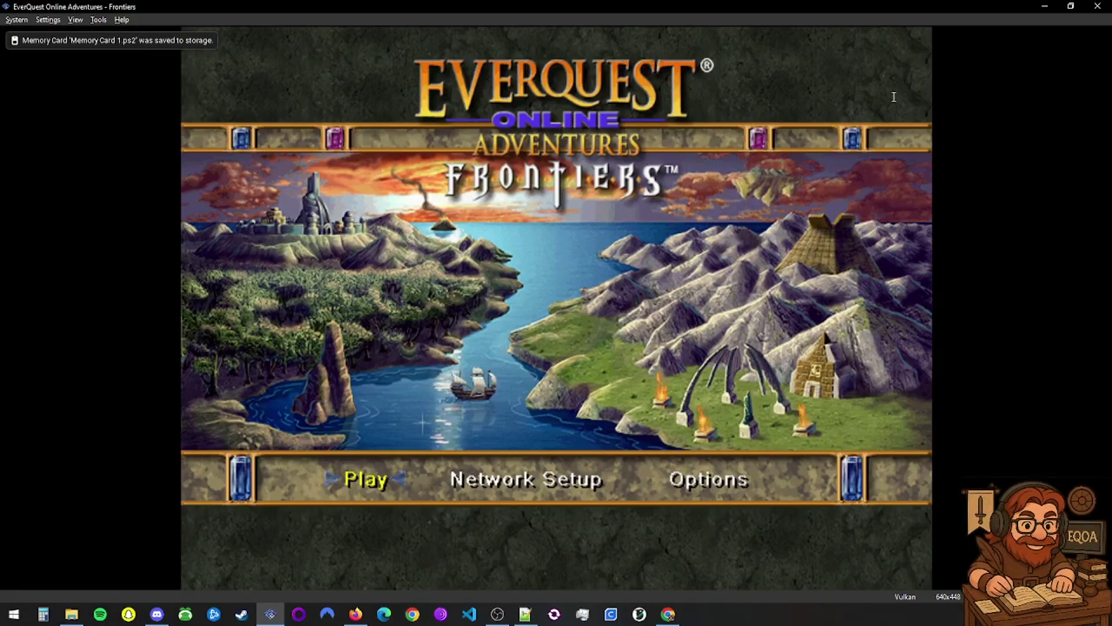
Enter the game's Network Setup and add a setting using the SCE/Ethernet (Network Adaptor) hardware
key(Right)
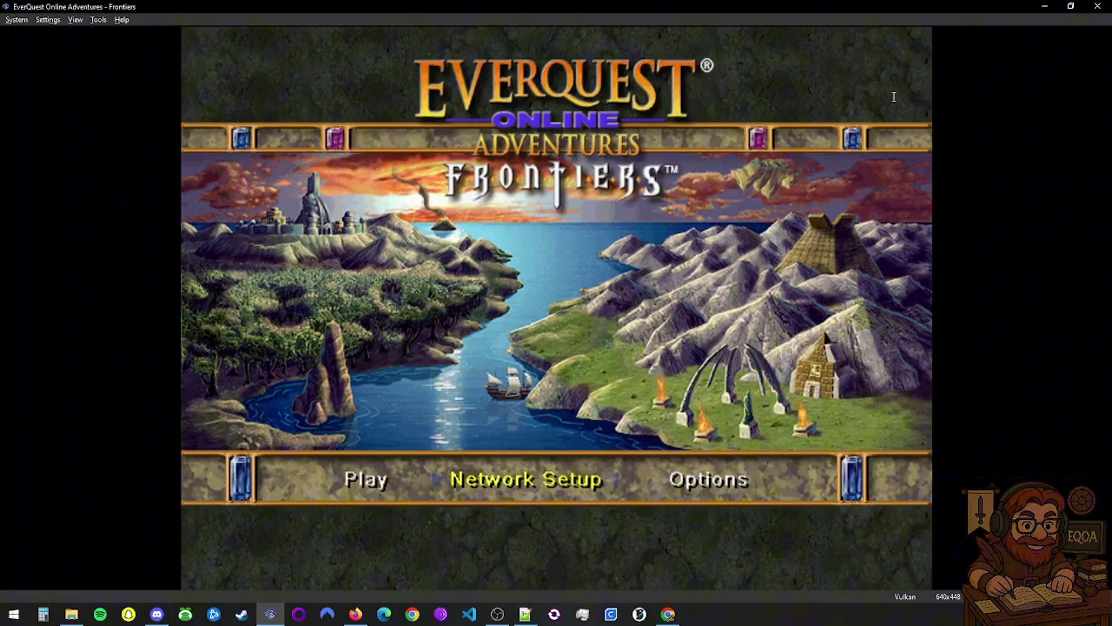
key(Right)
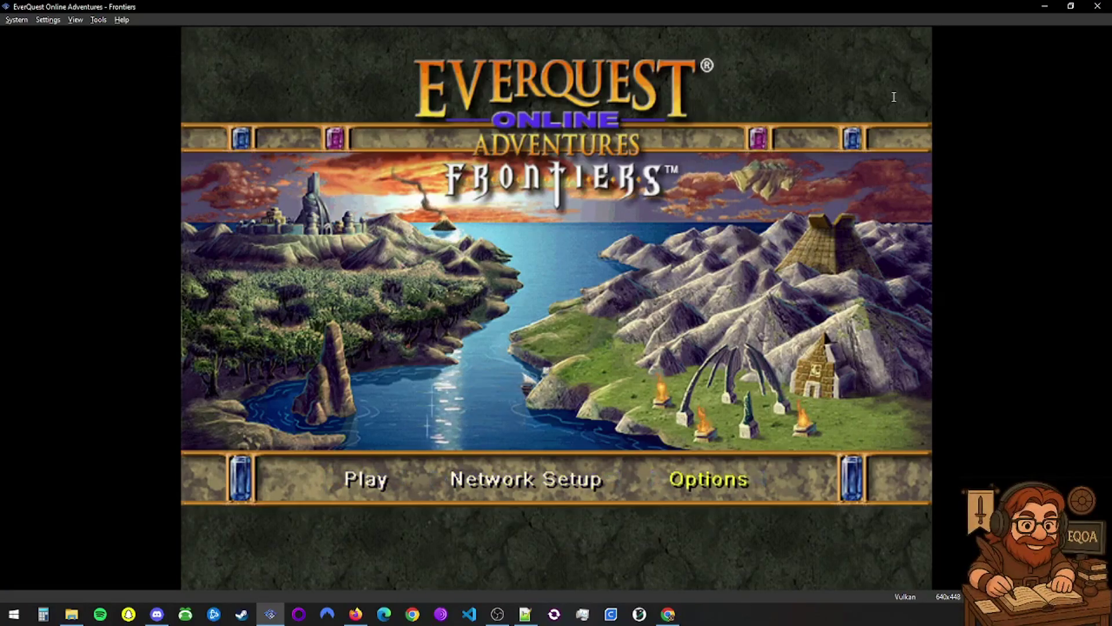
key(Left)
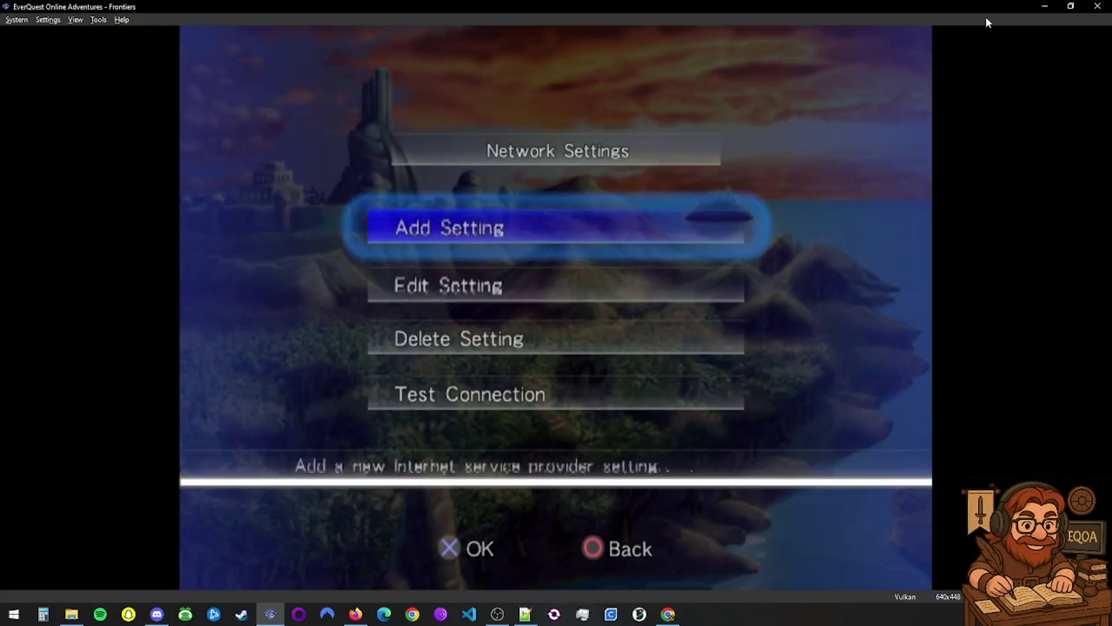
key(Return)
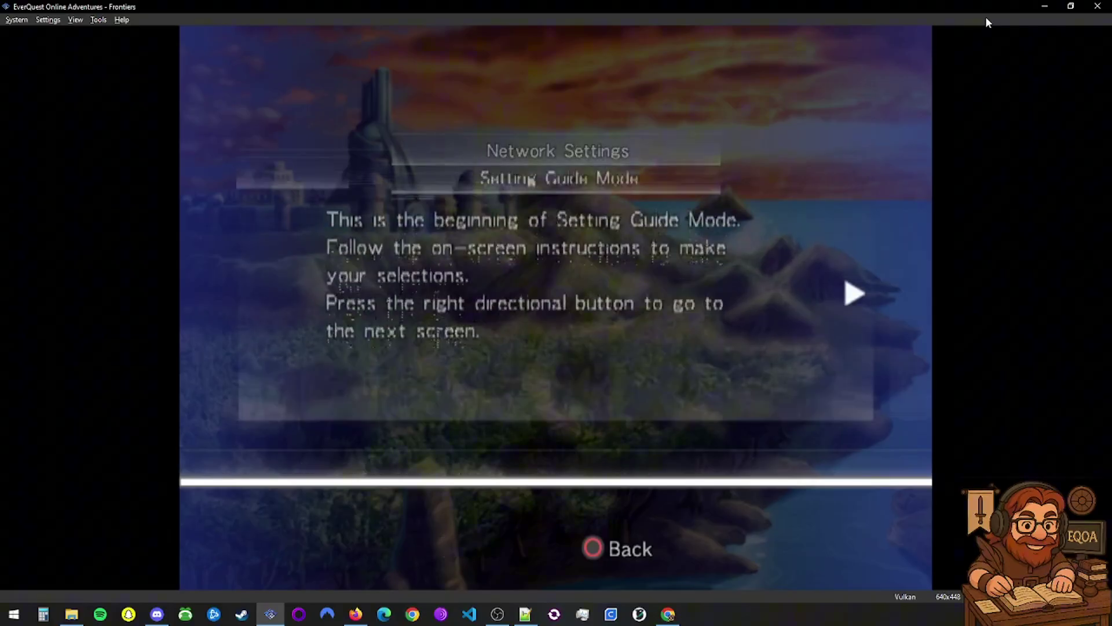
key(Right)
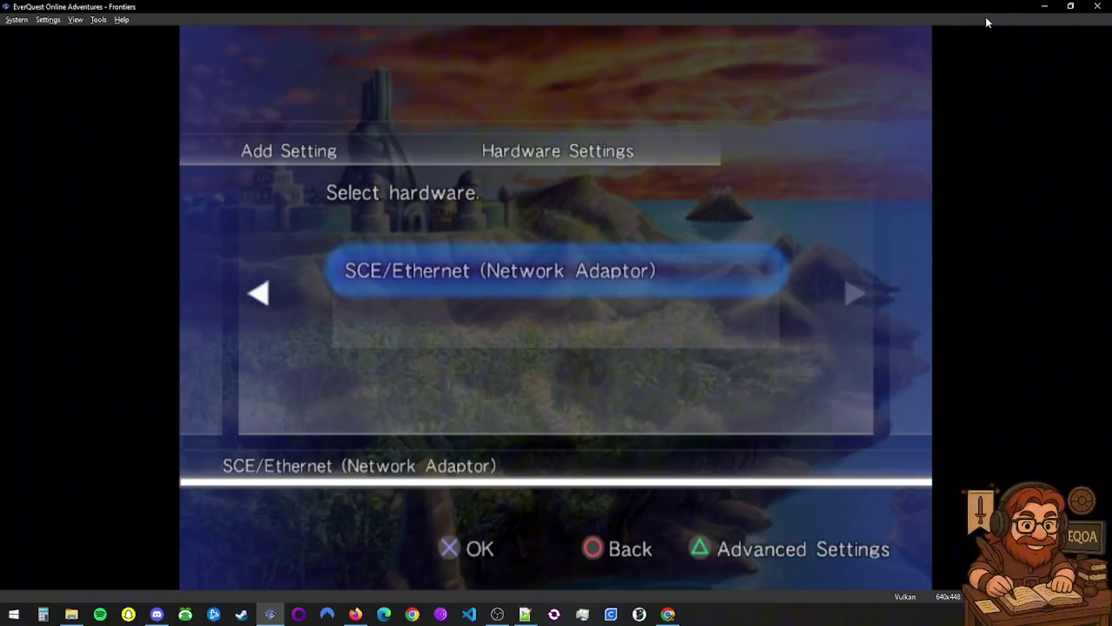
key(Right)
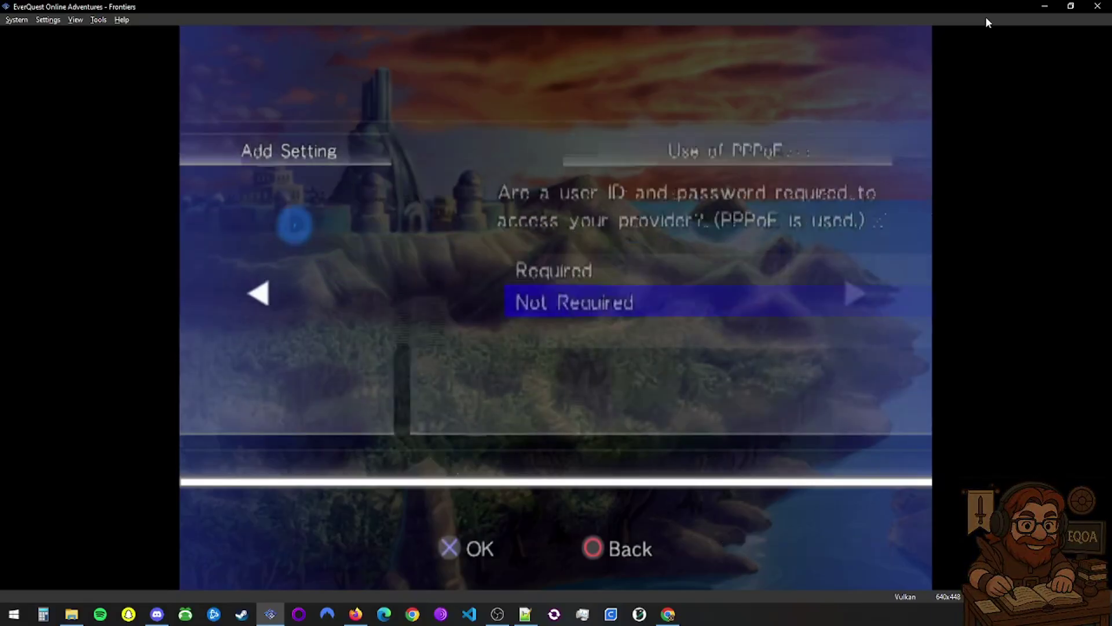
Choose Not Required for PPPoE and Auto for the DNS server address, and save the network setting
key(Return)
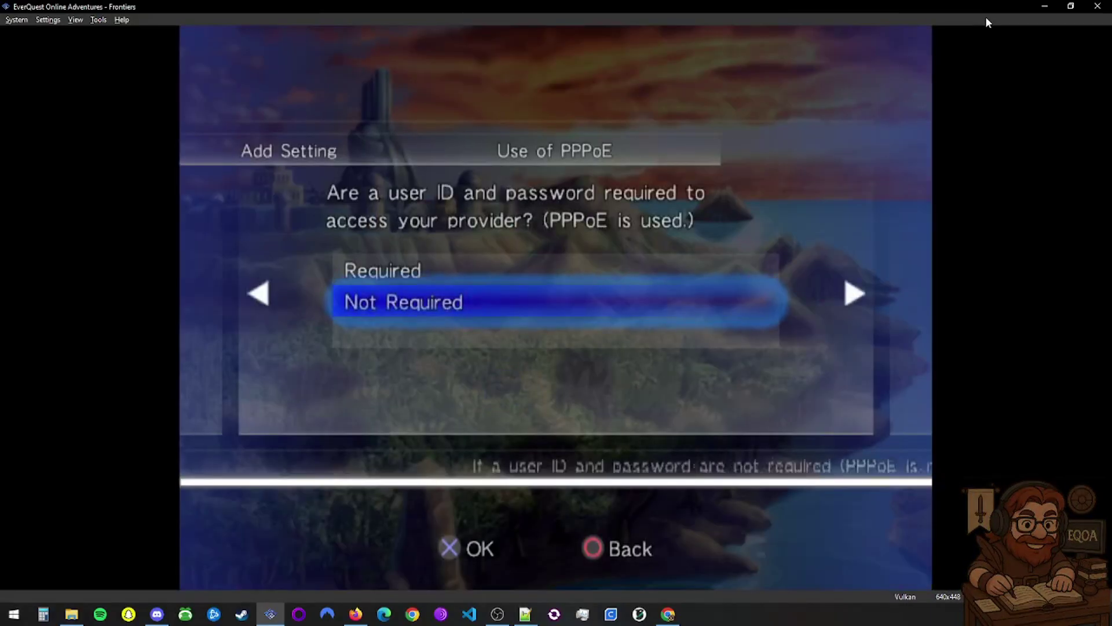
key(Right)
key(Right)
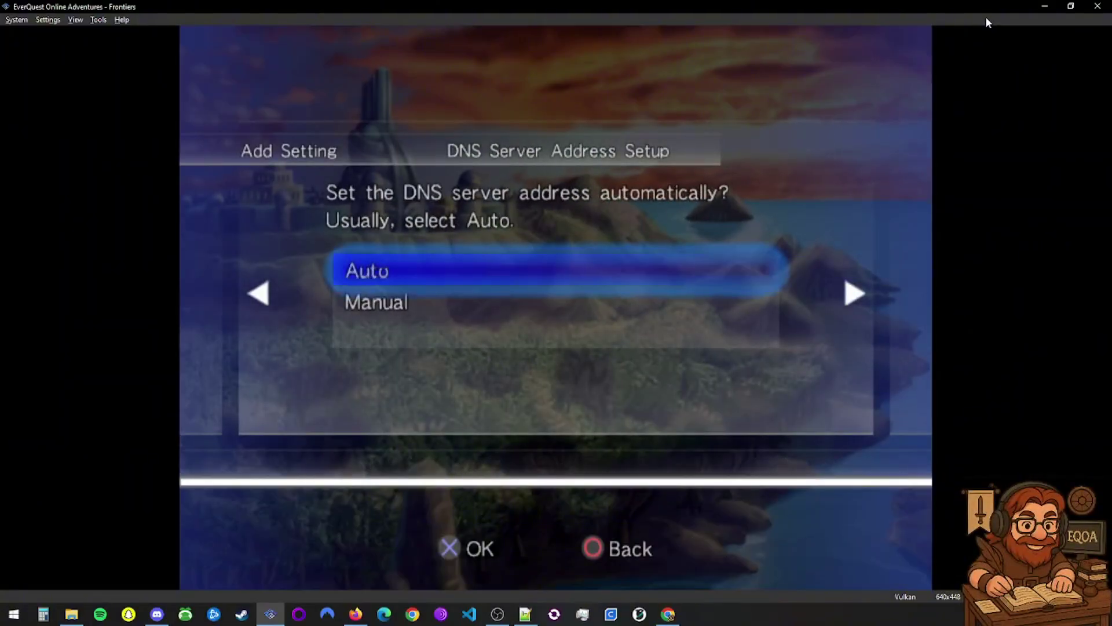
key(Right)
key(Right)
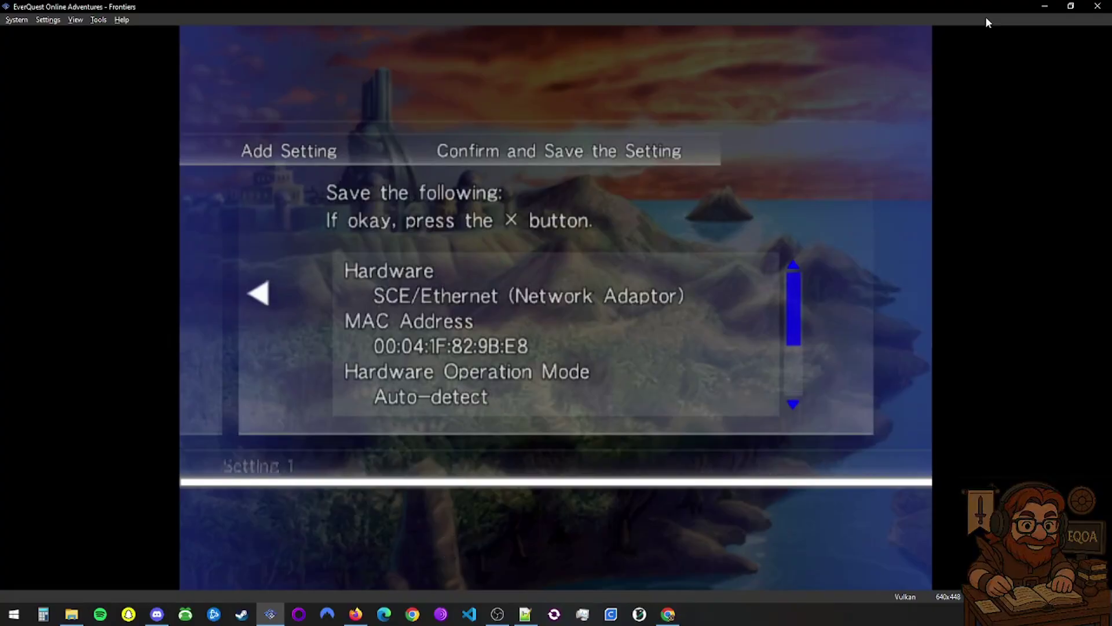
key(Return)
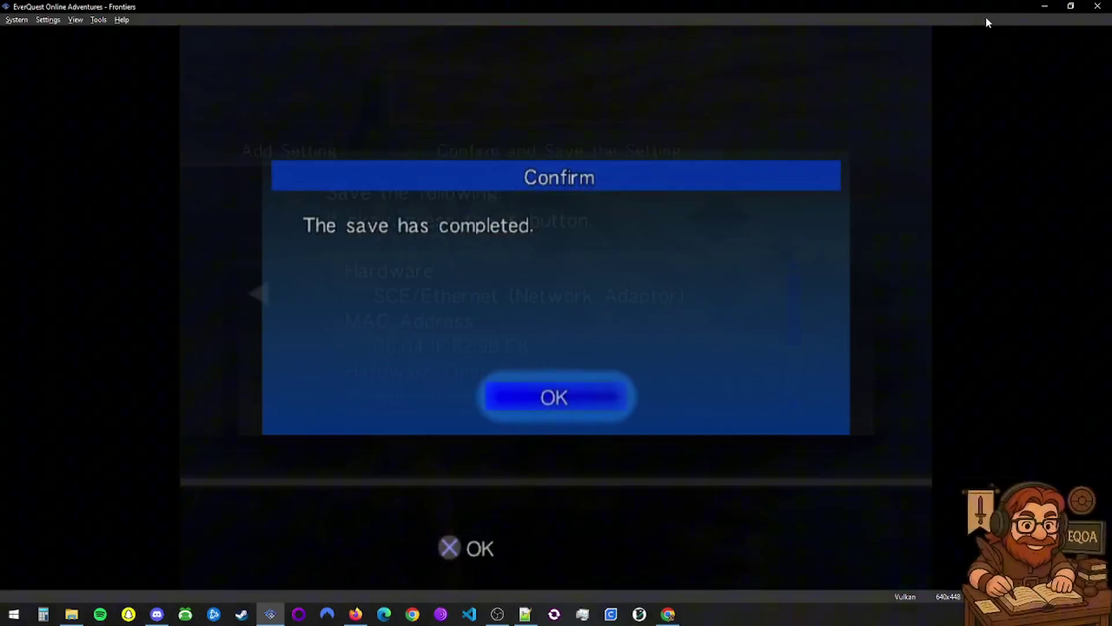
key(Return)
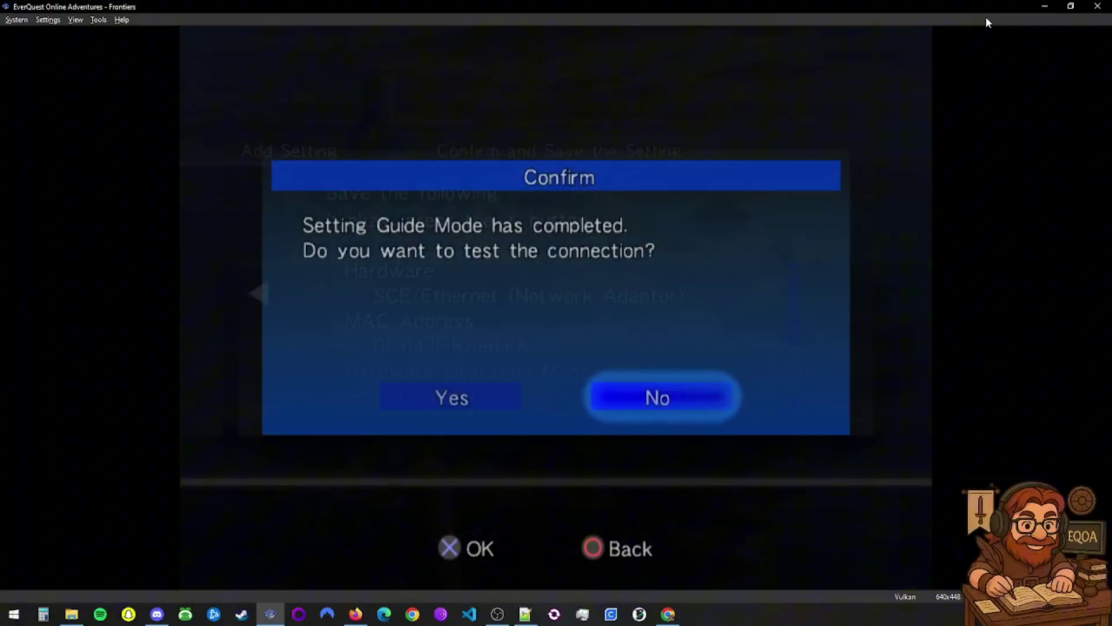
Run the connection test for the new network setting, restarting it after the cancellation, and return to the Network Settings menu
key(Left)
key(Return)
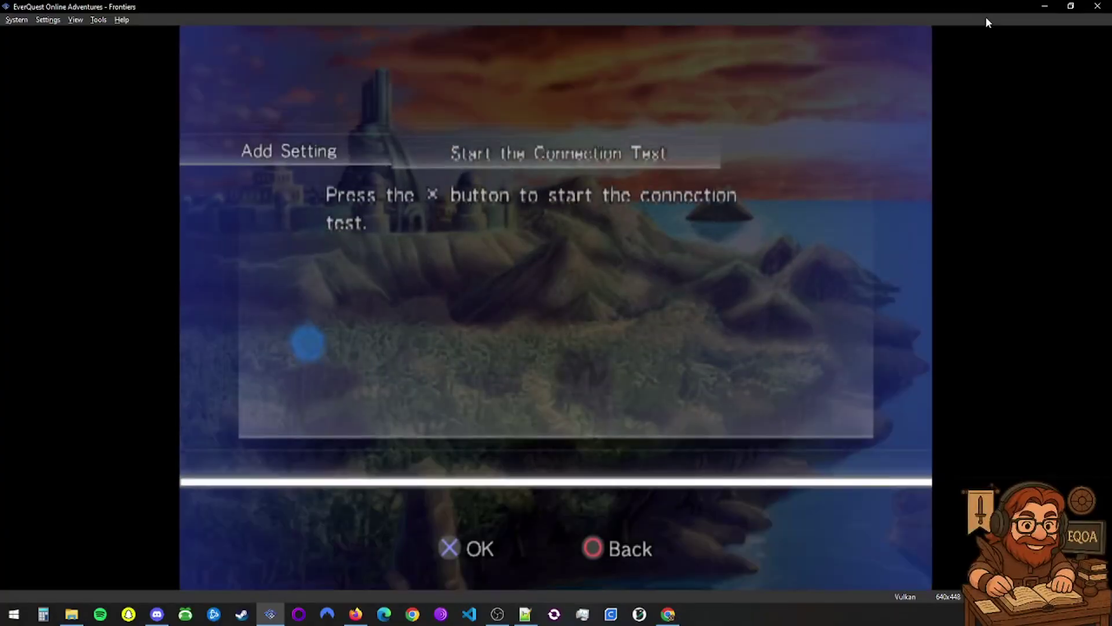
key(Return)
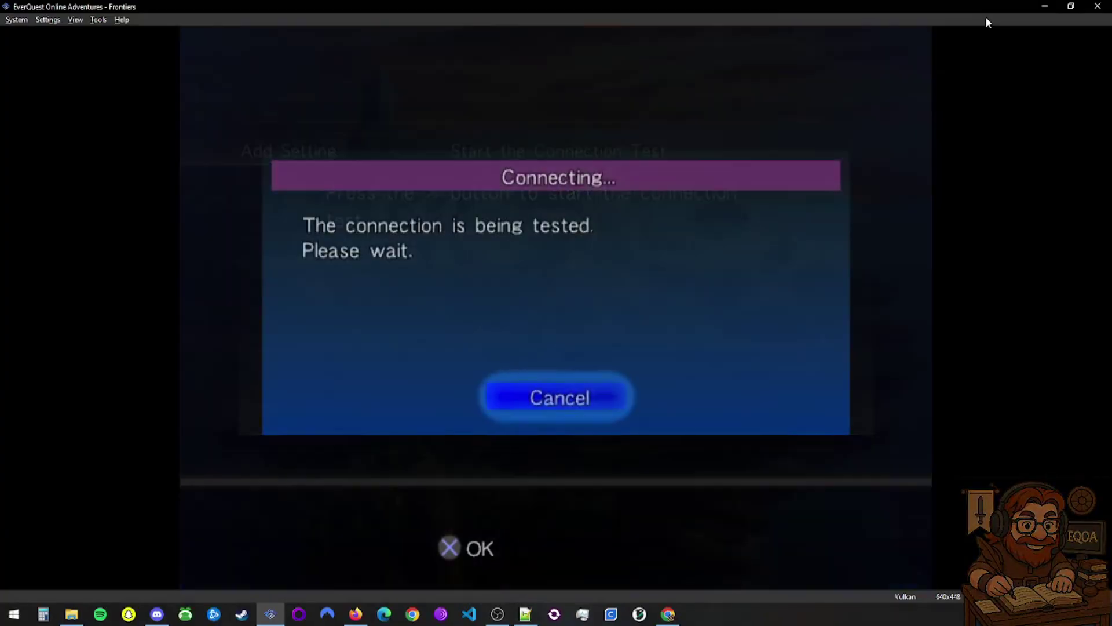
key(Return)
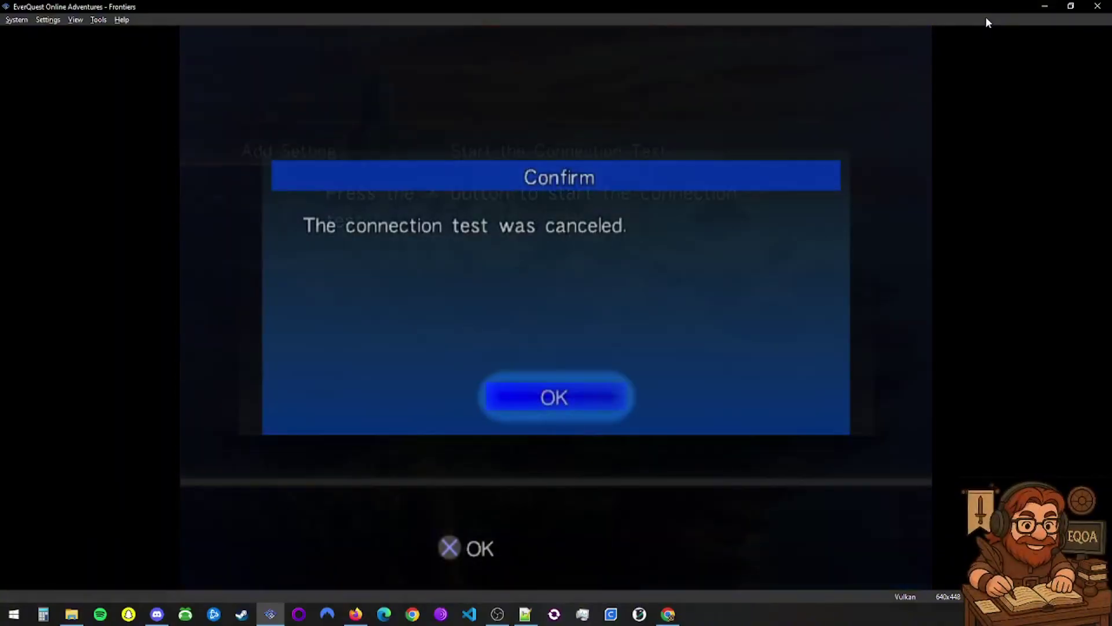
key(Return)
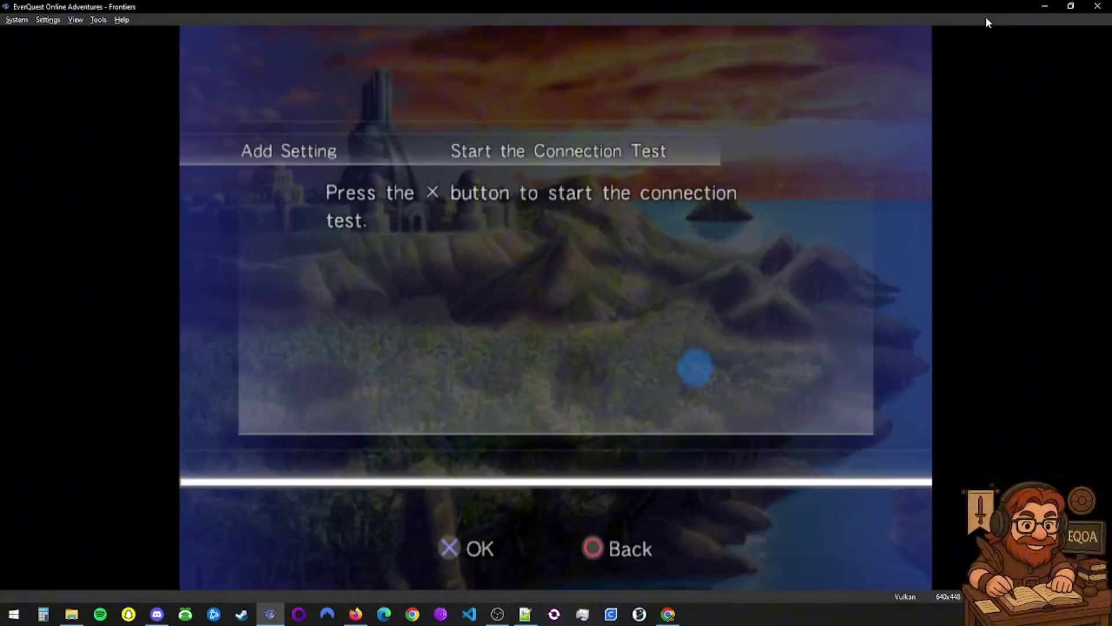
key(Return)
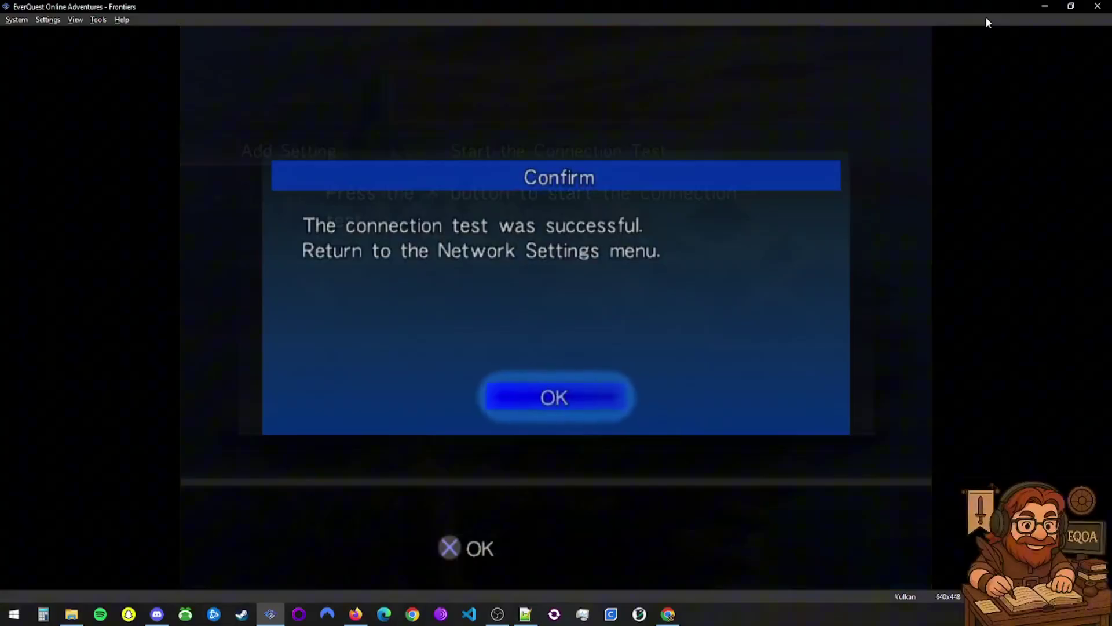
key(Return)
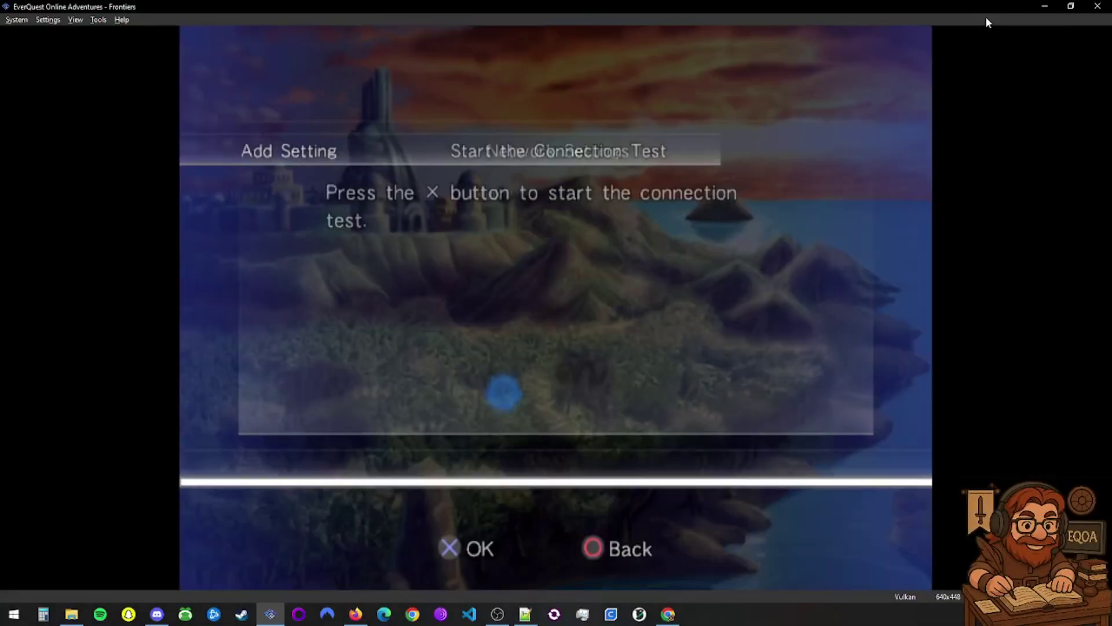
Quit Network Settings to return to the title screen, and choose Play to bring up the network configurations
key(BackSpace)
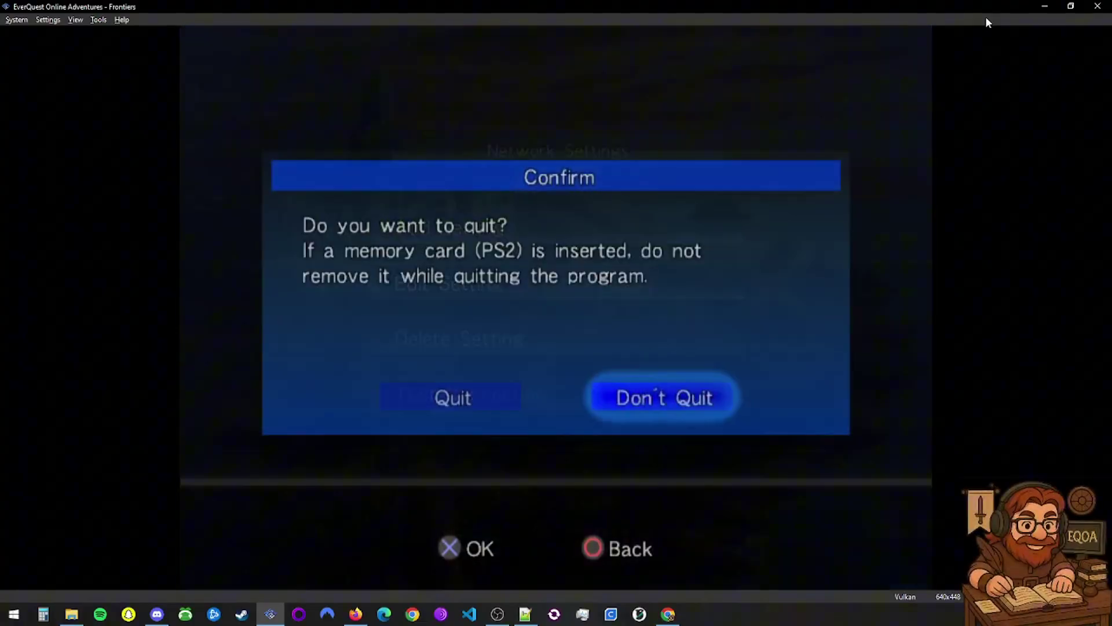
key(Left)
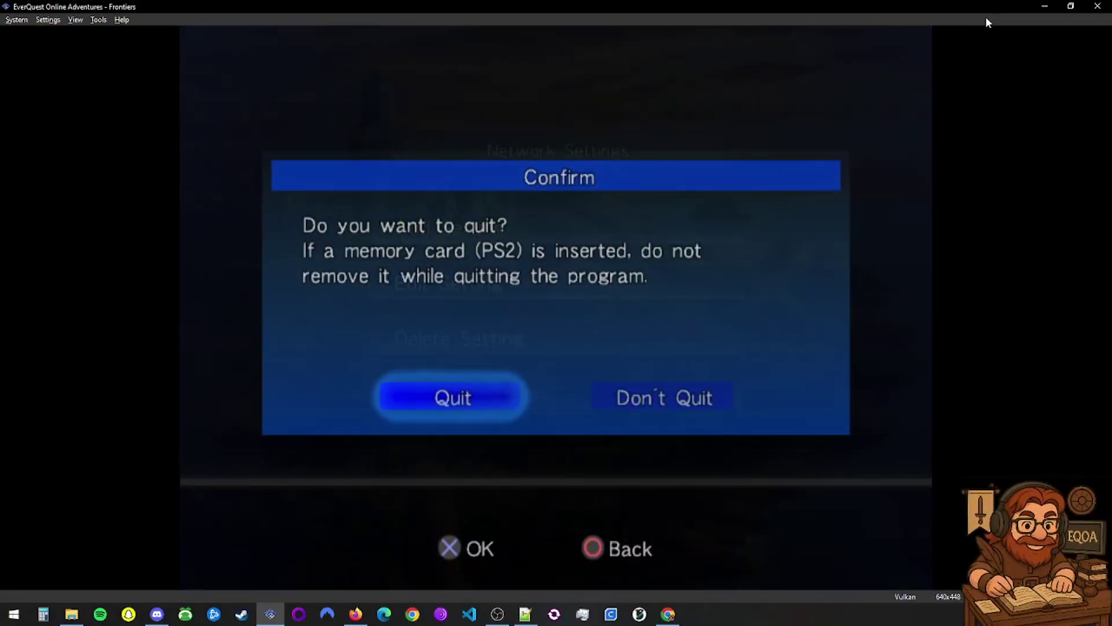
key(Return)
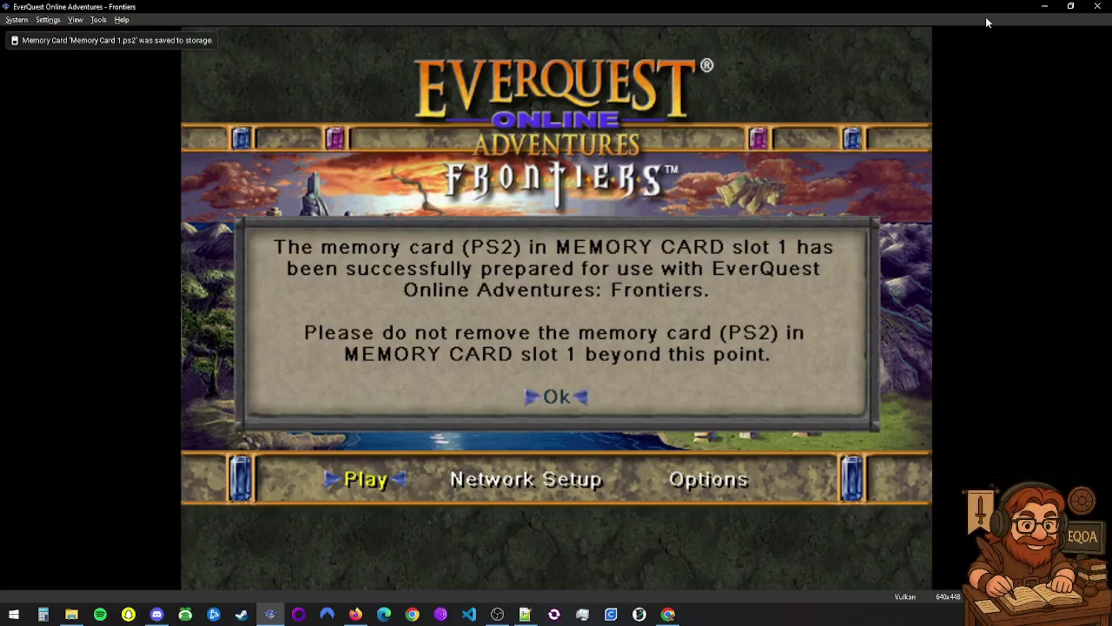
key(Return)
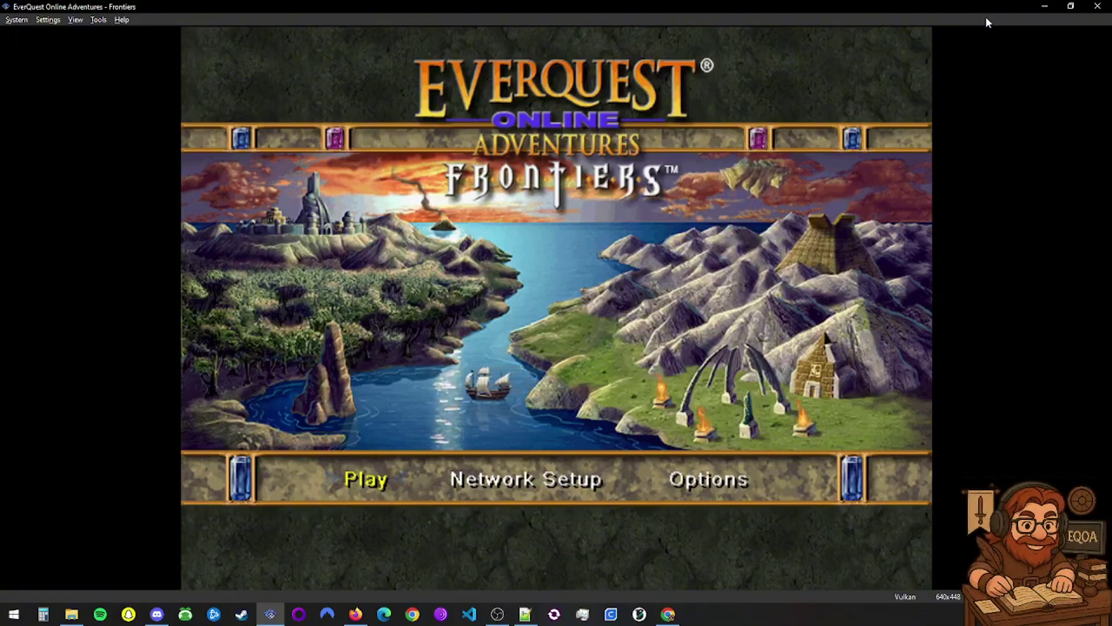
key(Return)
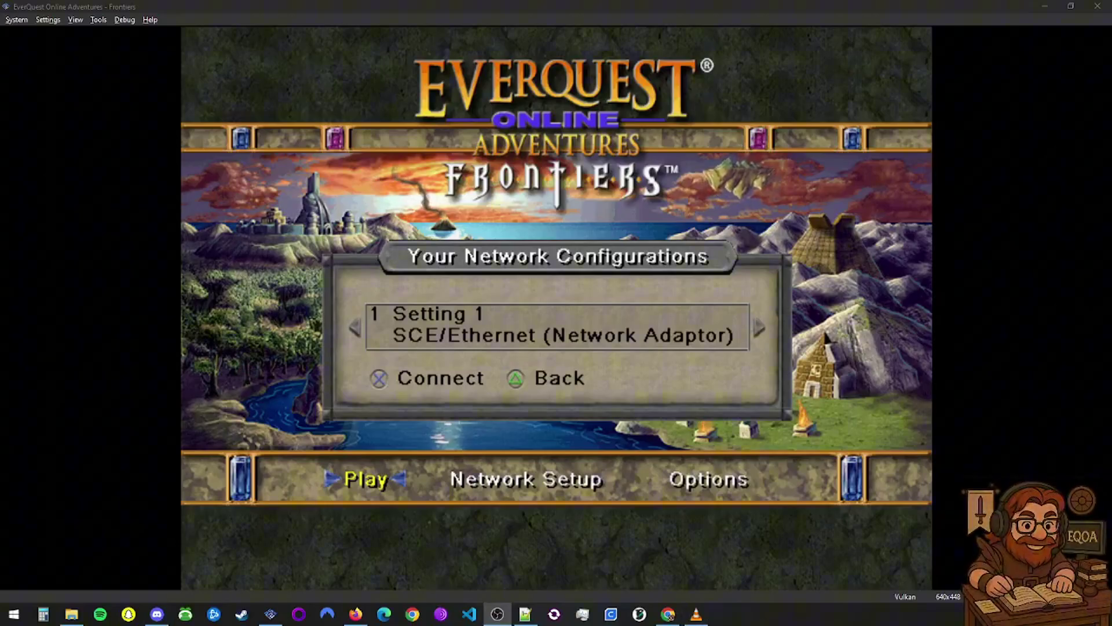
Connect with the Setting 1 network configuration and continue with Play after the update to reach the login screen
key(Return)
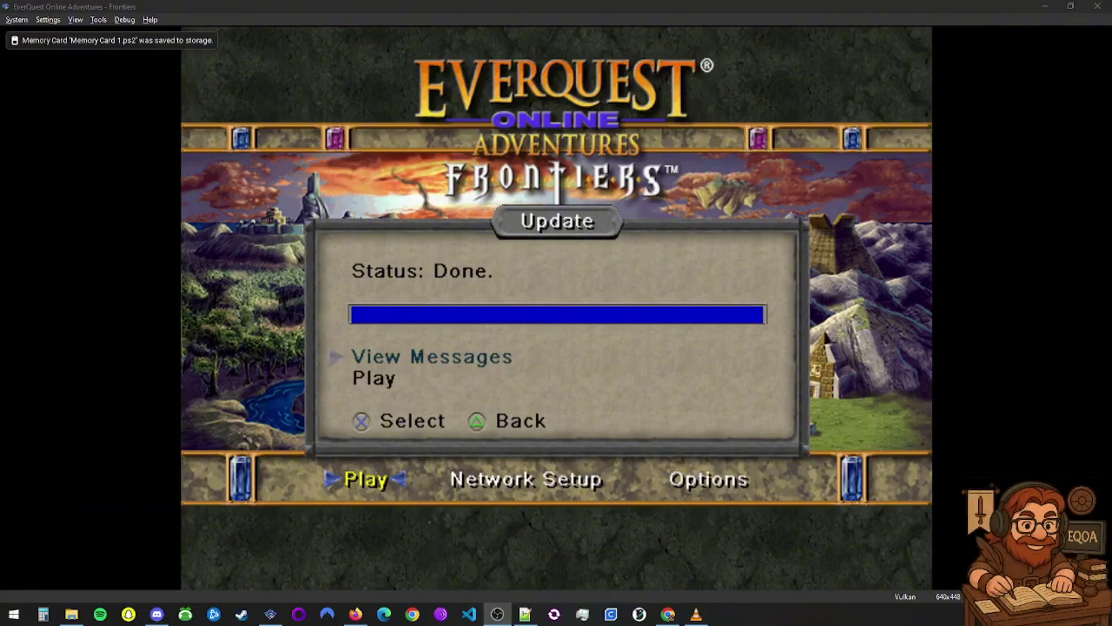
key(k)
key(Down)
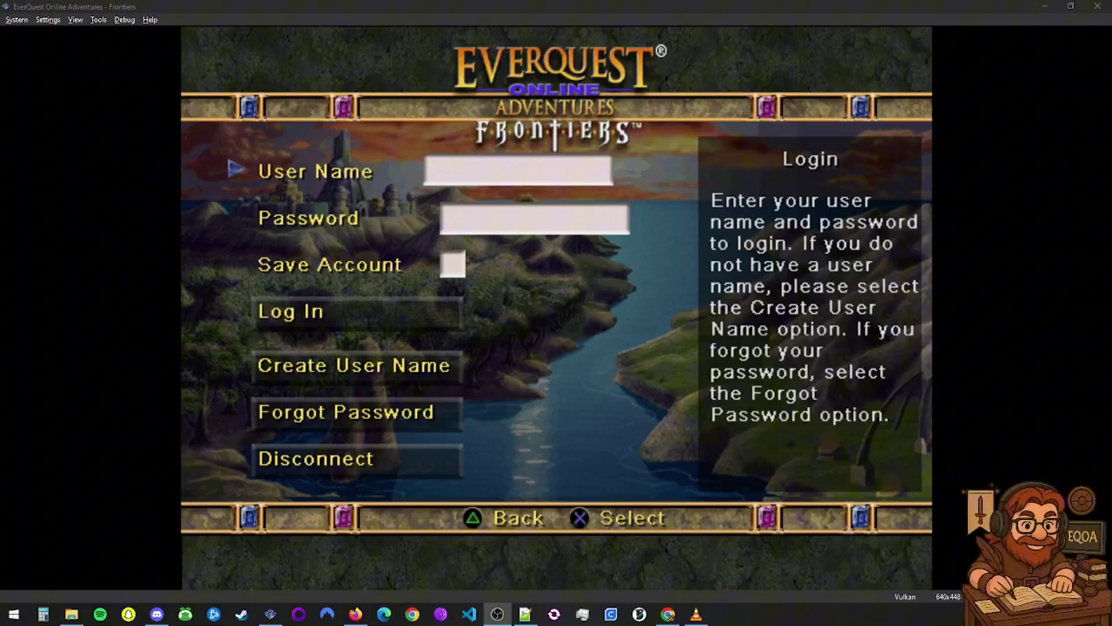
Choose Create User Name on the login screen and continue past the Create Account notice
key(Down)
key(Down)
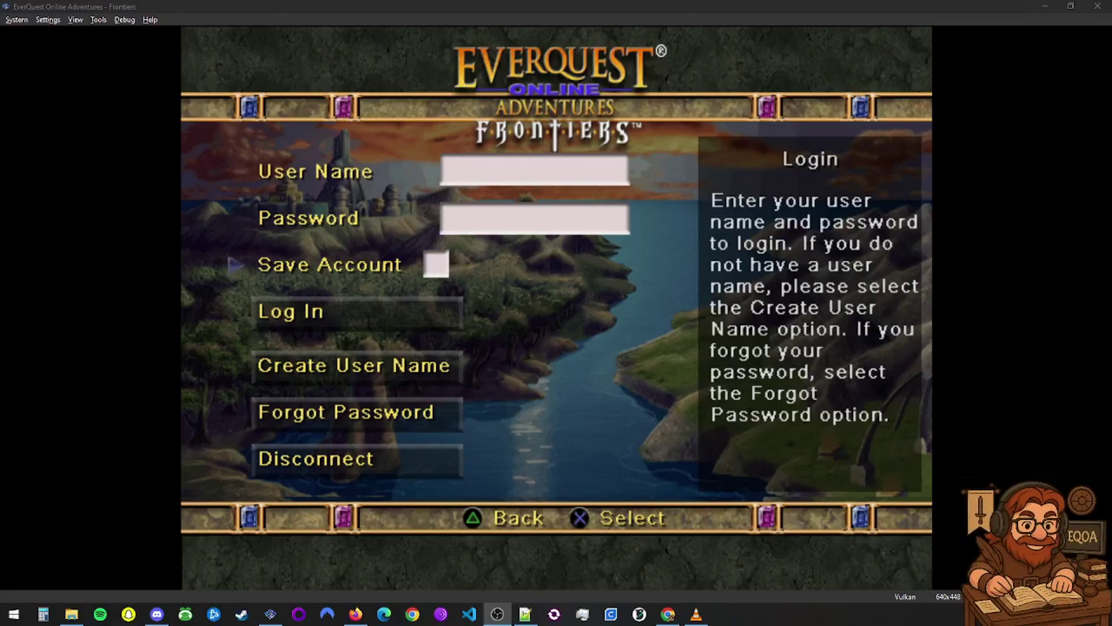
key(Down)
key(Down)
key(Return)
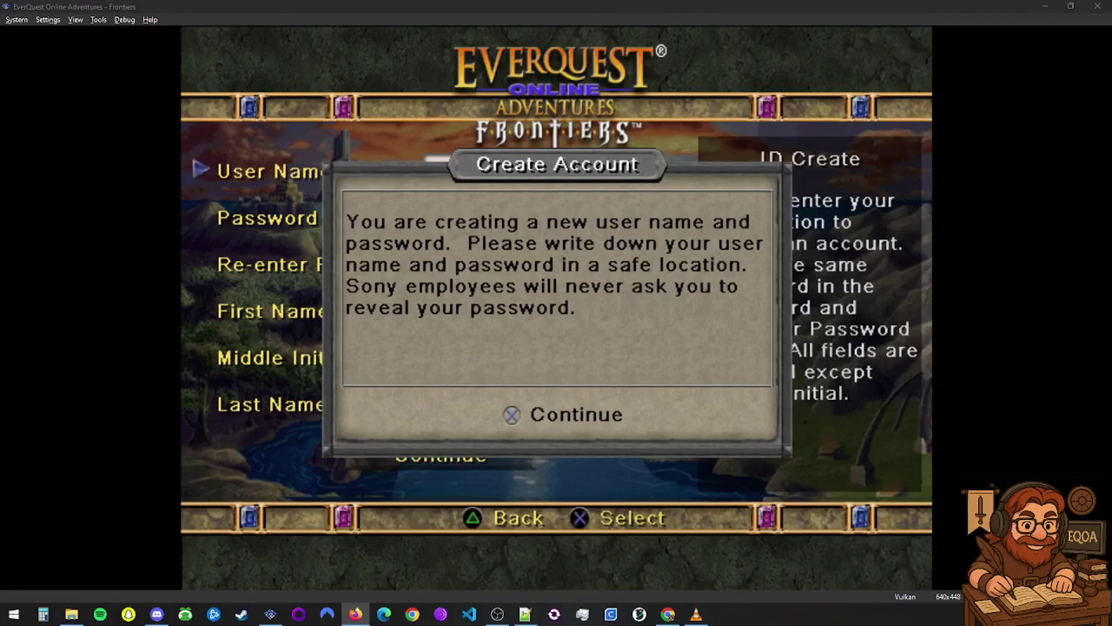
key(Return)
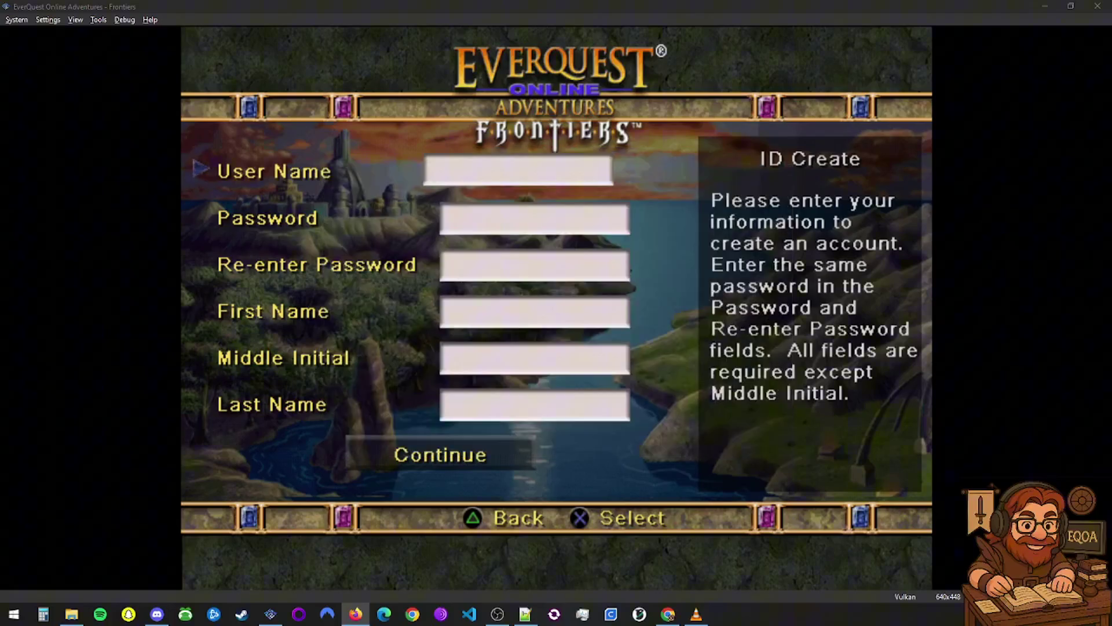
Enter hac as the user name for the new account
key(Return)
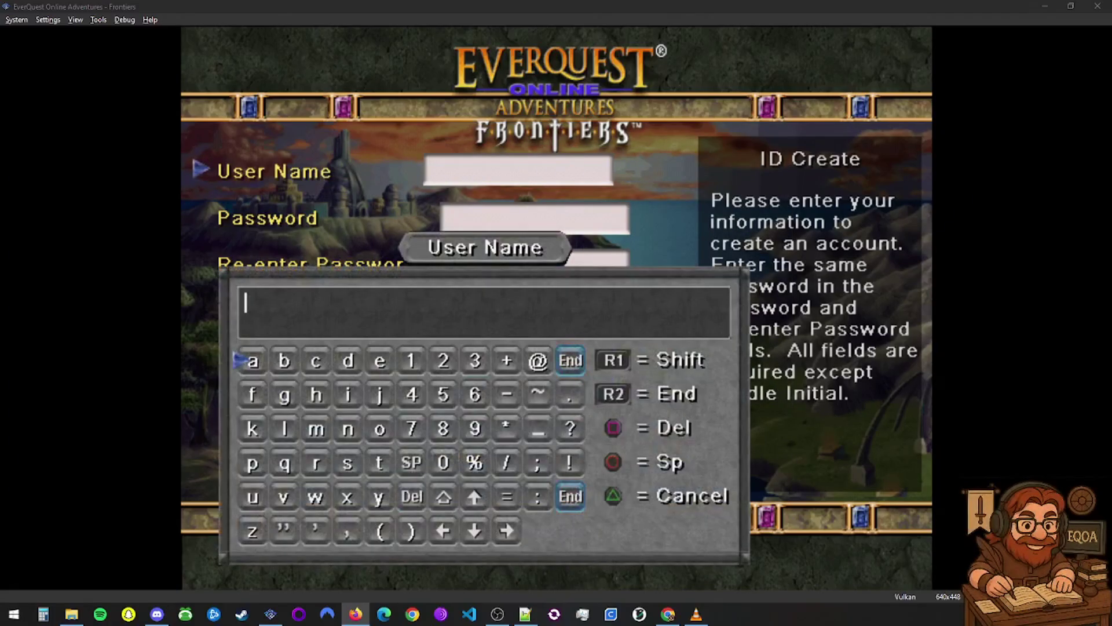
key(Right)
key(Right)
text(a)
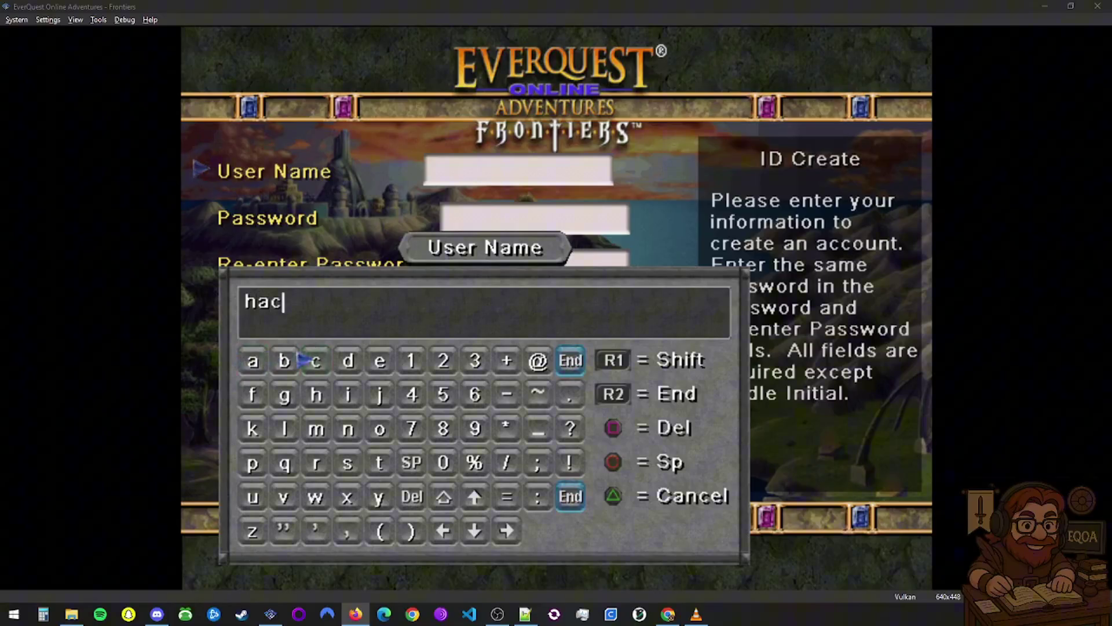
key(Return)
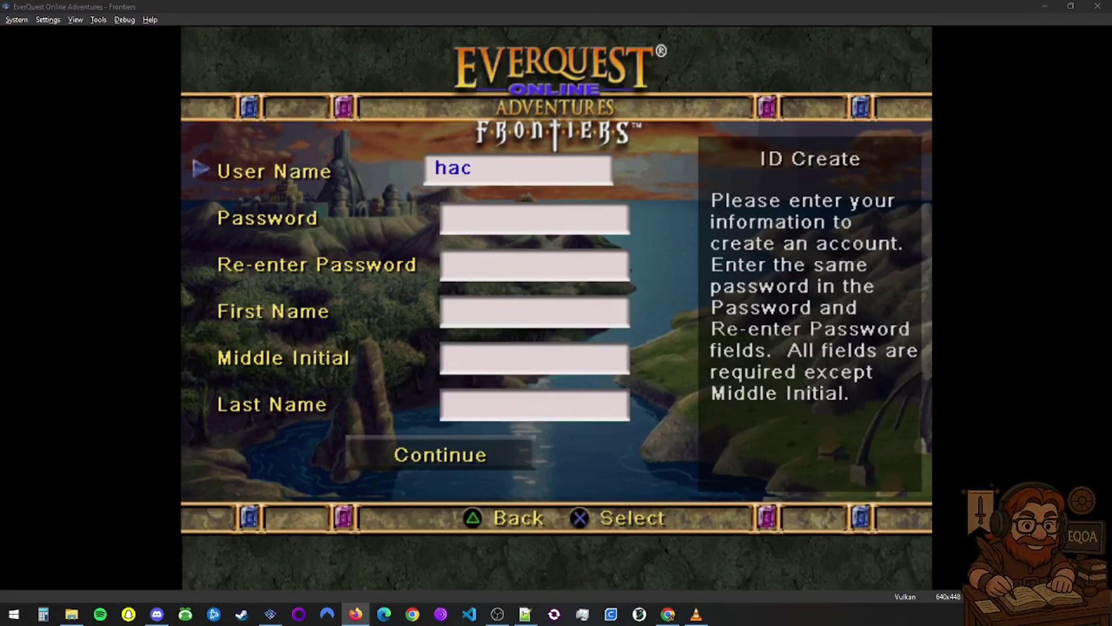
Enter the account password in the Password field with the on-screen keyboard
key(Down)
key(Return)
key(Right)
key(Right)
key(Right)
key(Right)
key(Right)
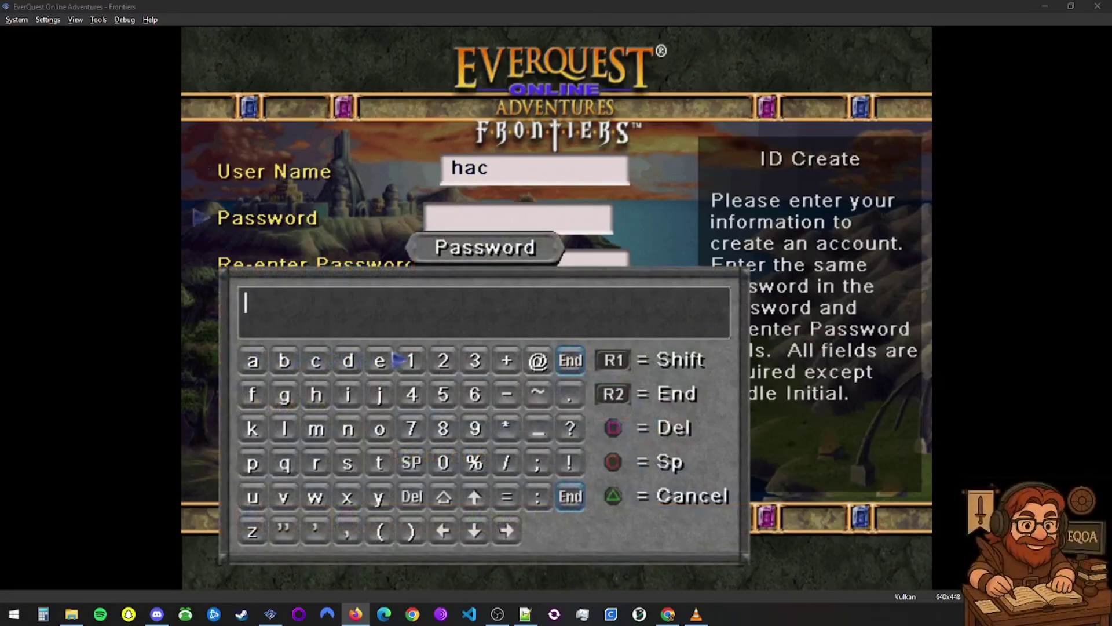
key(Return)
key(Right)
key(Return)
key(Right)
key(Return)
key(Down)
key(Left)
key(Left)
key(Return)
key(Right)
key(Return)
key(Left)
key(Left)
key(Left)
key(Left)
key(Left)
key(Left)
key(Up)
key(Right)
key(Return)
key(Right)
key(Return)
key(Return)
key(Right)
key(Return)
key(Left)
key(Left)
key(Left)
key(3)
key(Return)
Enter the same account password in the Re-enter Password field
key(Return)
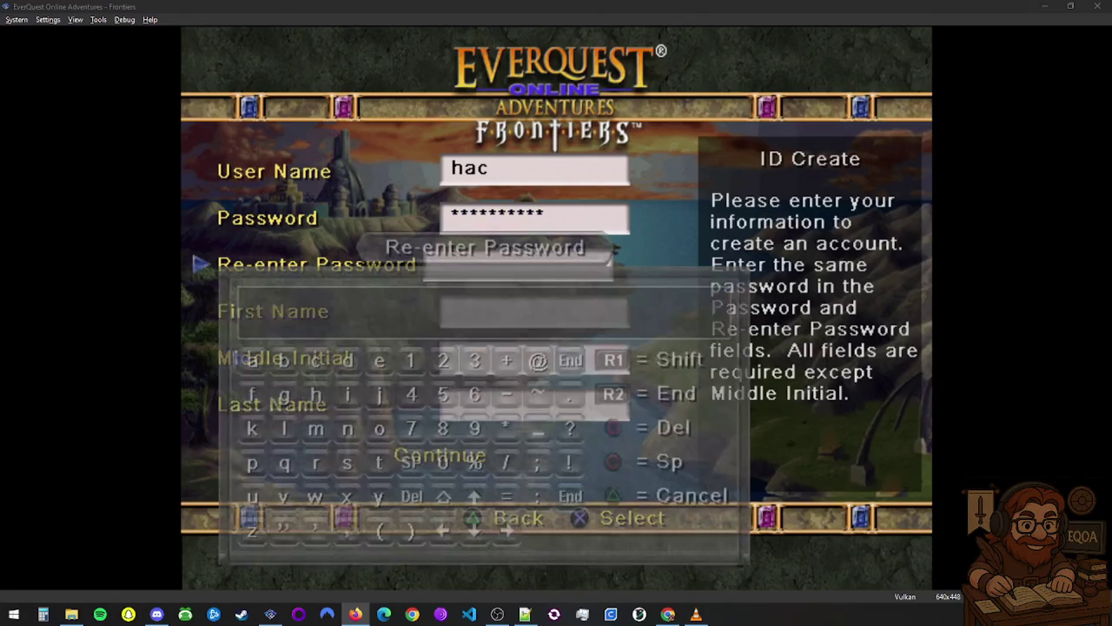
key(Right)
key(Right)
key(Right)
key(Right)
key(Right)
key(Return)
key(Right)
key(Return)
key(Right)
key(Return)
key(Down)
key(Left)
key(Return)
key(Return)
key(Up)
key(Left)
key(Left)
key(Left)
key(Left)
key(Left)
key(Left)
key(Return)
key(Return)
key(Right)
key(Right)
key(Return)
key(Return)
key(Right)
key(Right)
key(Return)
key(Return)
key(Right)
key(Right)
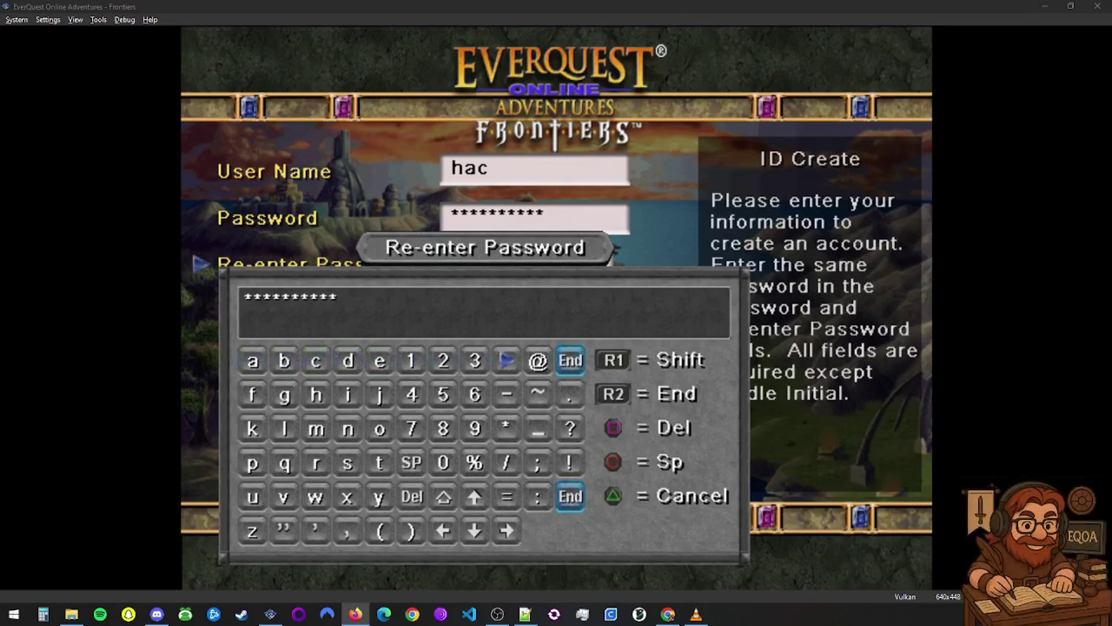
key(Right)
key(Right)
key(Right)
key(Right)
key(Return)
Fill in the First Name and Middle Initial fields with a single letter each
key(Down)
key(Return)
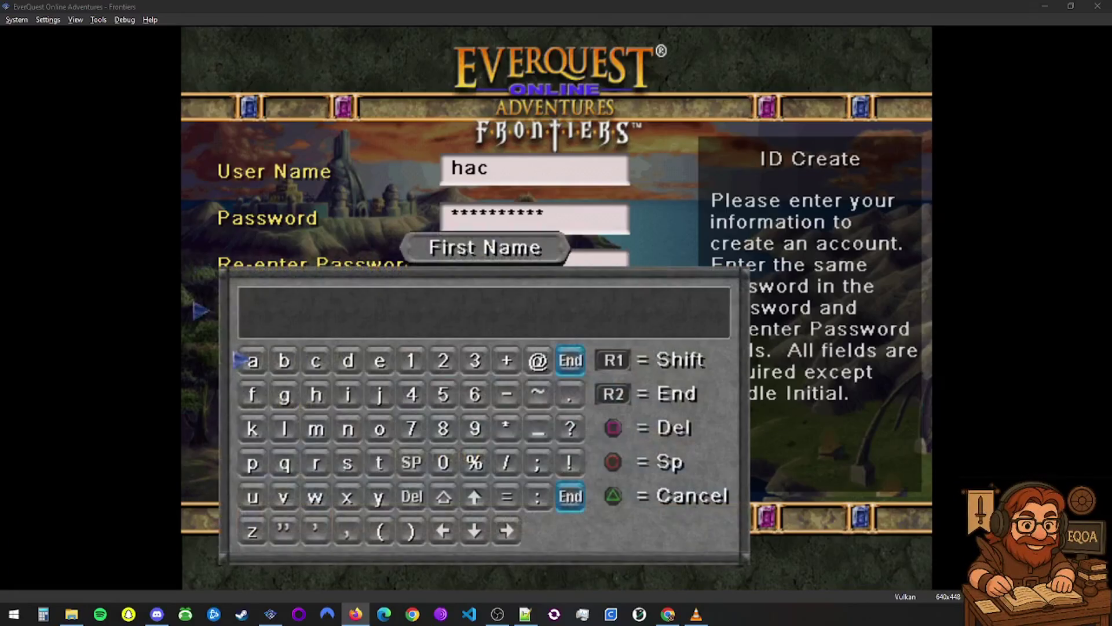
key(Return)
key(Left)
key(Return)
key(Down)
key(Return)
key(Return)
key(Left)
key(Return)
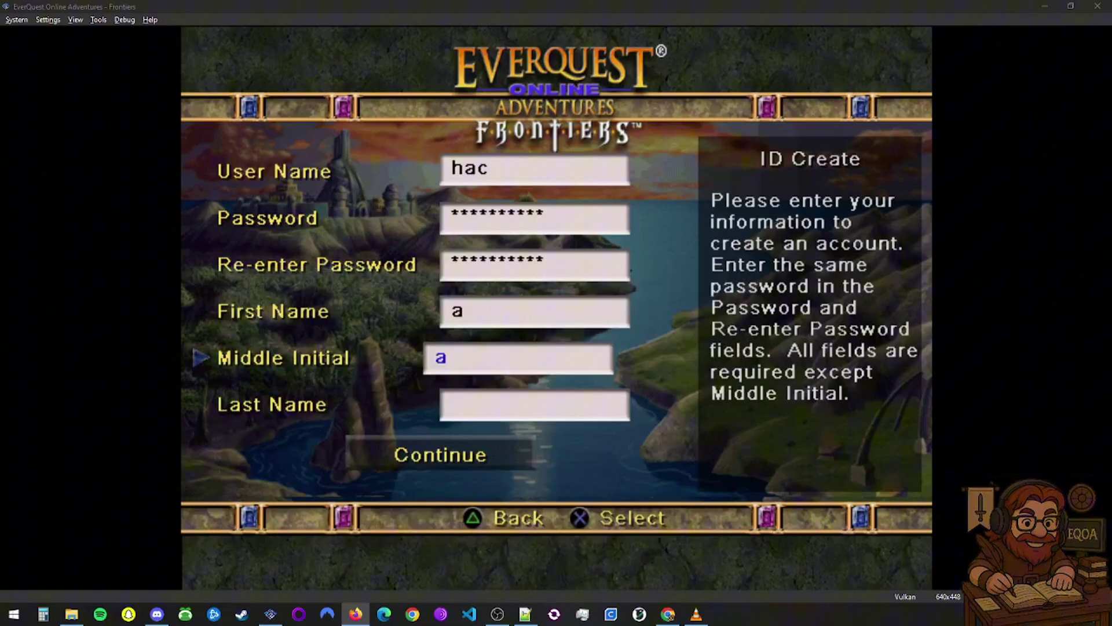
Fill in the Last Name field with a single letter and continue to the second page of account details
key(Down)
key(Return)
key(Left)
key(Right)
key(Return)
key(Left)
key(Return)
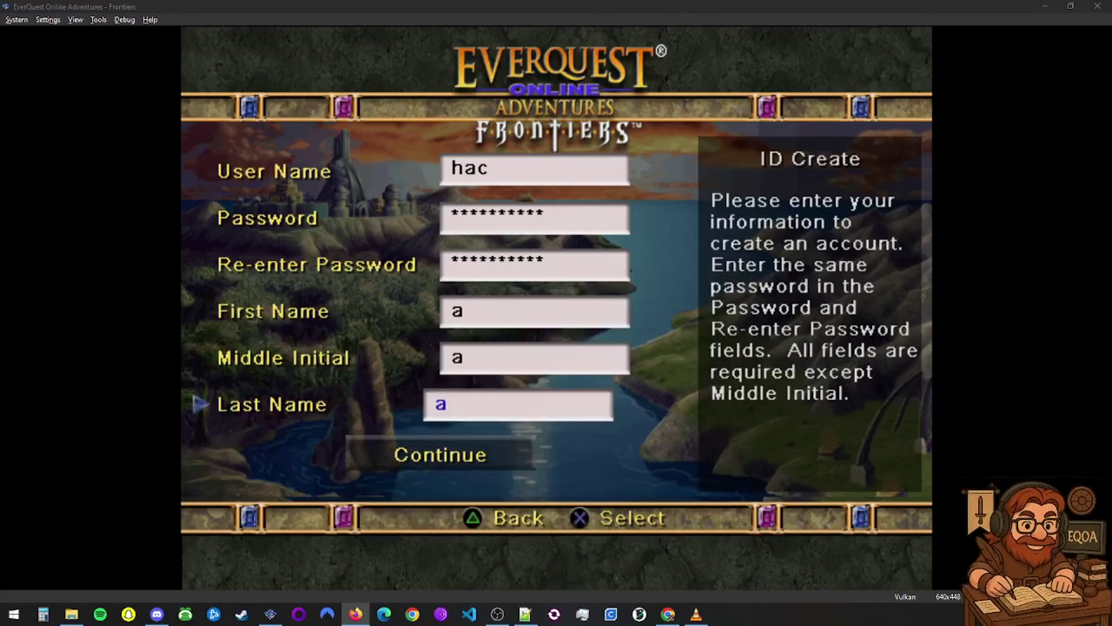
key(Down)
key(Return)
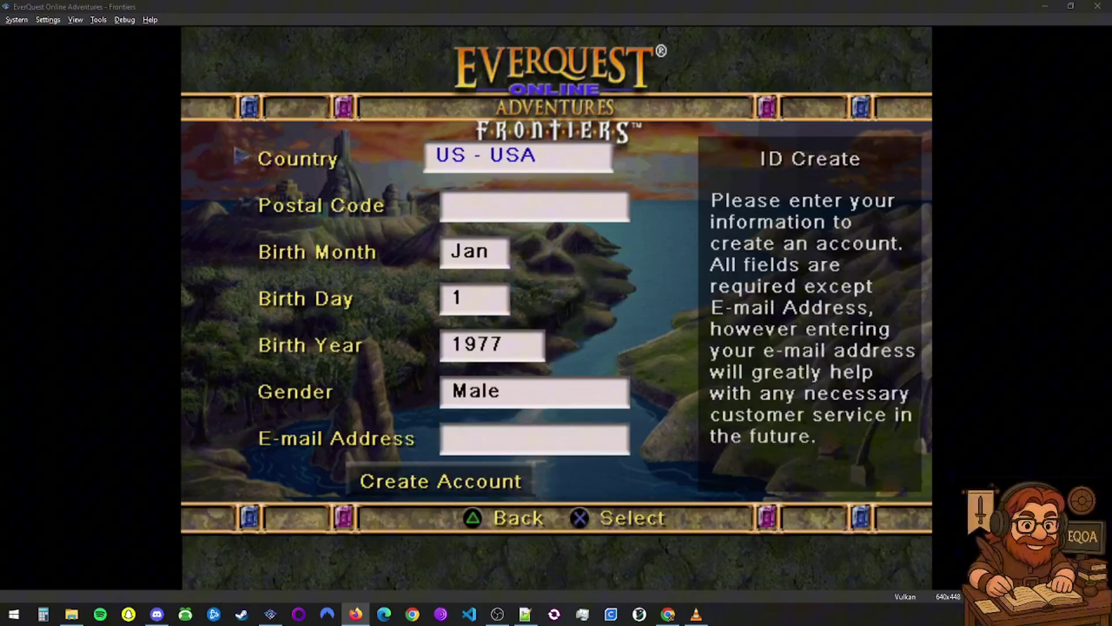
Fill in the Postal Code field with a five-digit postal code, keeping US - USA as the country
key(Down)
key(Return)
key(Right)
key(Right)
key(Right)
key(Right)
key(Right)
key(Down)
key(Down)
key(Return)
key(Return)
key(Right)
key(Right)
key(Up)
key(Left)
key(Return)
key(Up)
key(Return)
key(Return)
key(Right)
key(Right)
key(Right)
key(Right)
key(Return)
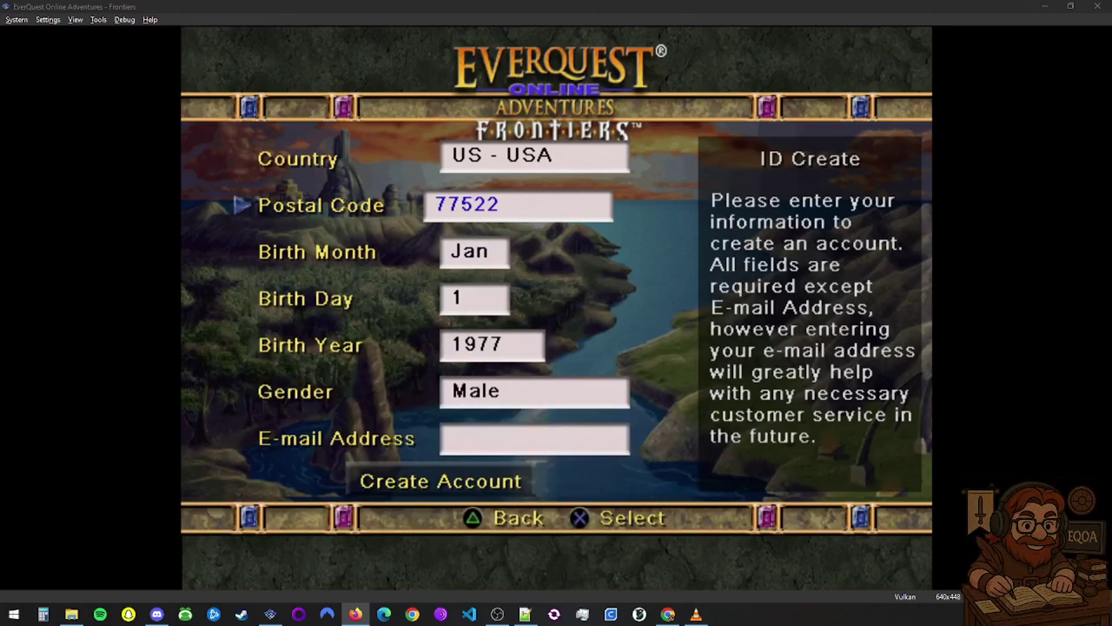
Enter the contact's e-mail in the E-mail Address field up to and including the @ sign, keeping the default birth date and gender
key(Down)
key(Down)
key(Down)
key(Down)
key(Down)
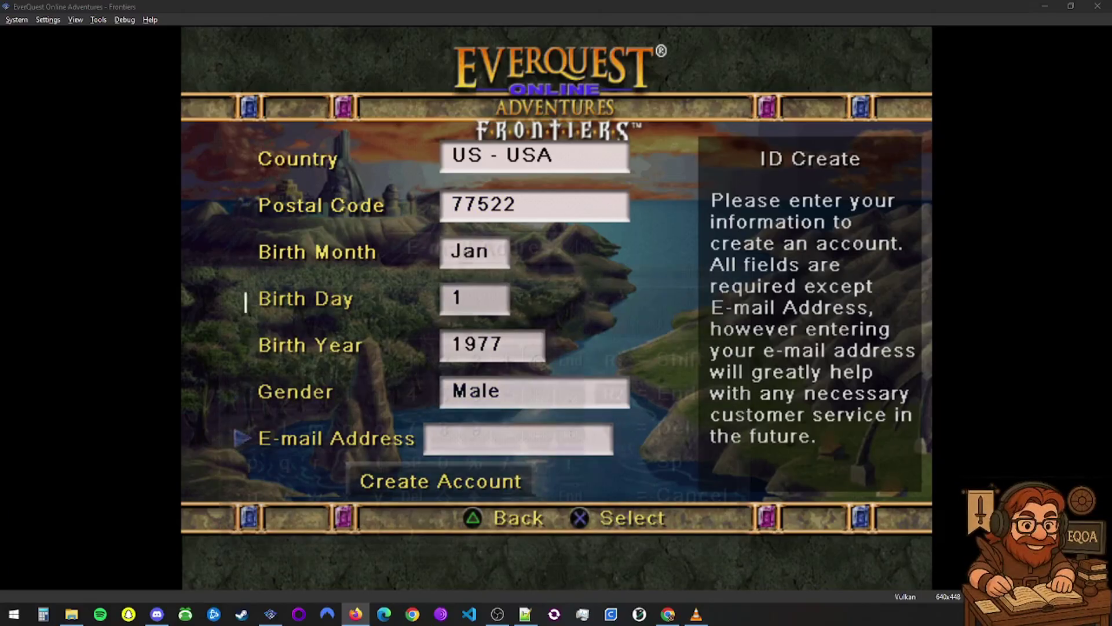
key(Return)
key(Down)
key(Right)
key(Right)
key(Right)
key(Up)
key(Return)
key(Right)
key(Return)
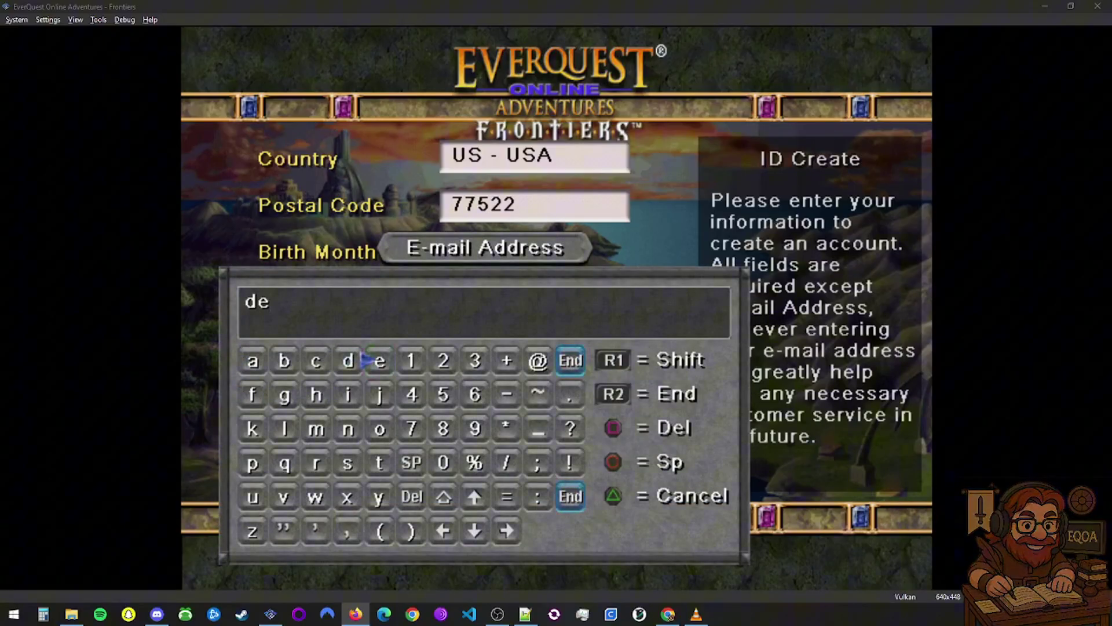
key(Down)
key(Down)
key(Left)
key(Left)
key(Return)
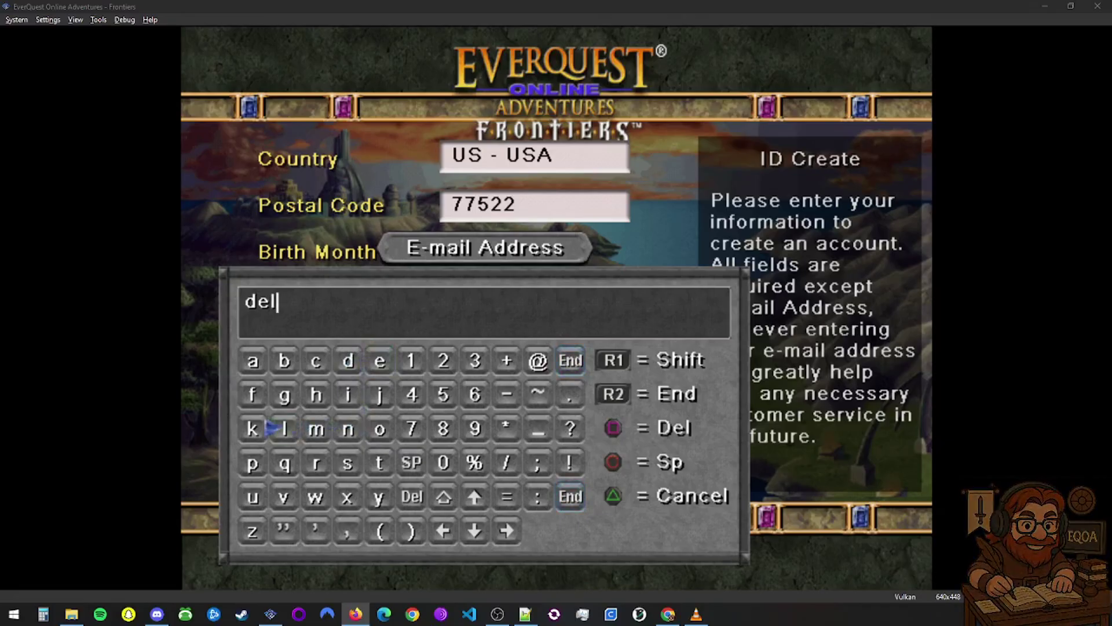
key(Right)
key(Right)
key(Up)
key(Up)
key(Right)
key(Return)
key(Down)
key(Down)
key(Down)
key(Return)
key(Up)
key(Return)
key(Down)
key(Down)
key(Left)
key(Left)
key(Return)
key(Right)
key(Right)
key(Down)
key(Return)
key(Left)
key(Left)
key(Left)
key(Left)
key(Left)
key(Return)
key(Down)
key(Right)
key(Right)
key(Return)
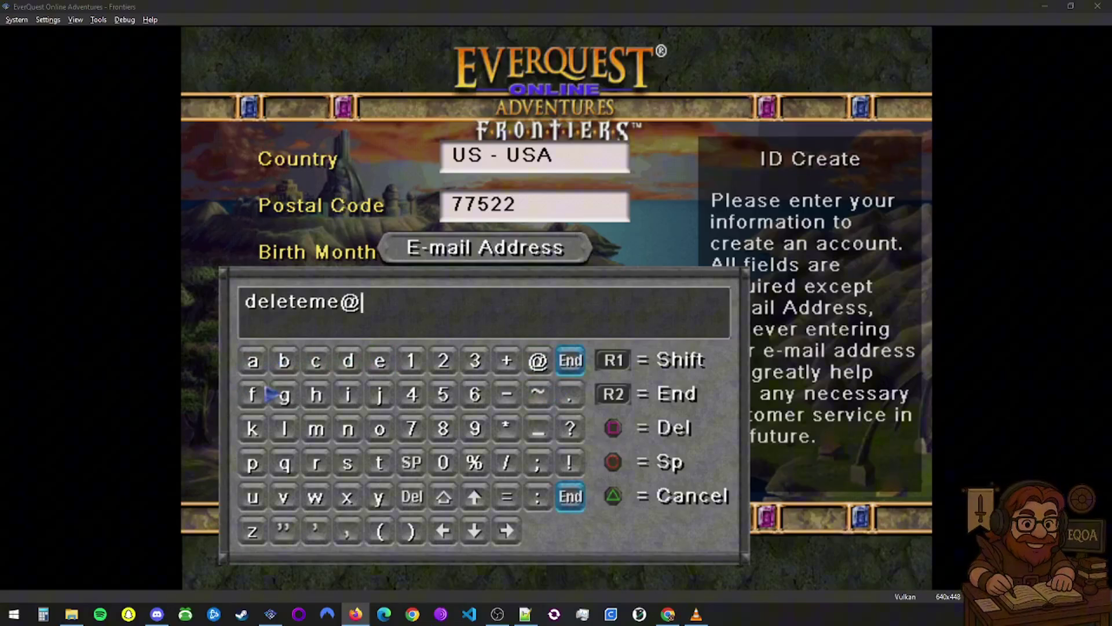
Complete the e-mail address with its domain and accept the entry
key(Down)
key(Down)
key(Return)
key(Right)
key(Right)
key(Right)
key(Right)
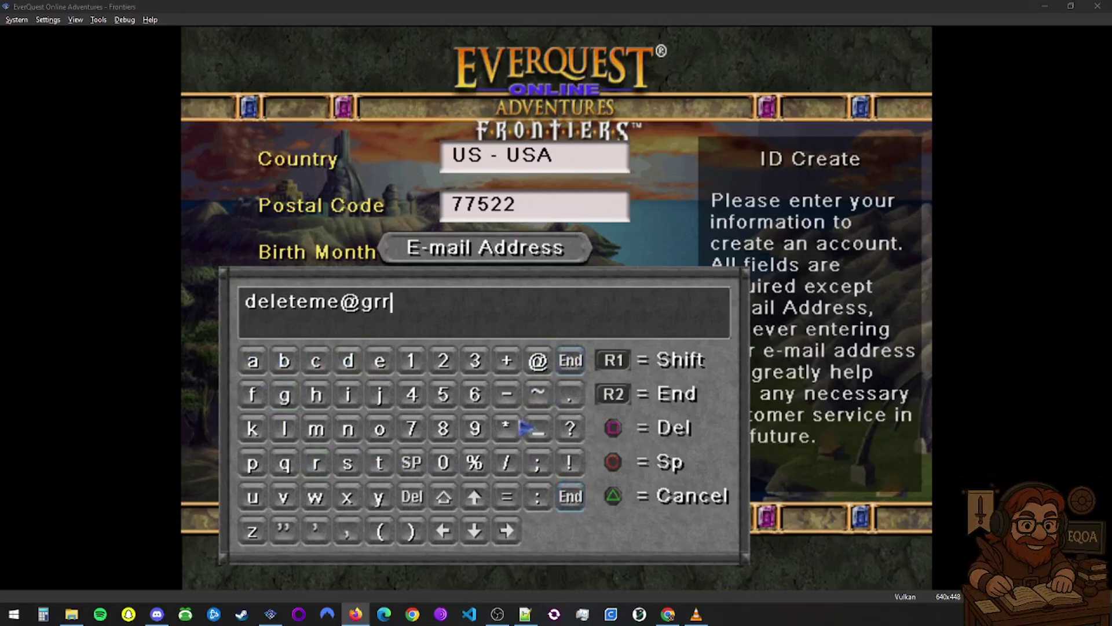
key(Up)
key(Right)
key(Return)
key(Down)
key(Right)
key(Right)
key(Return)
key(Up)
key(Up)
key(Left)
key(Return)
key(End)
key(Return)
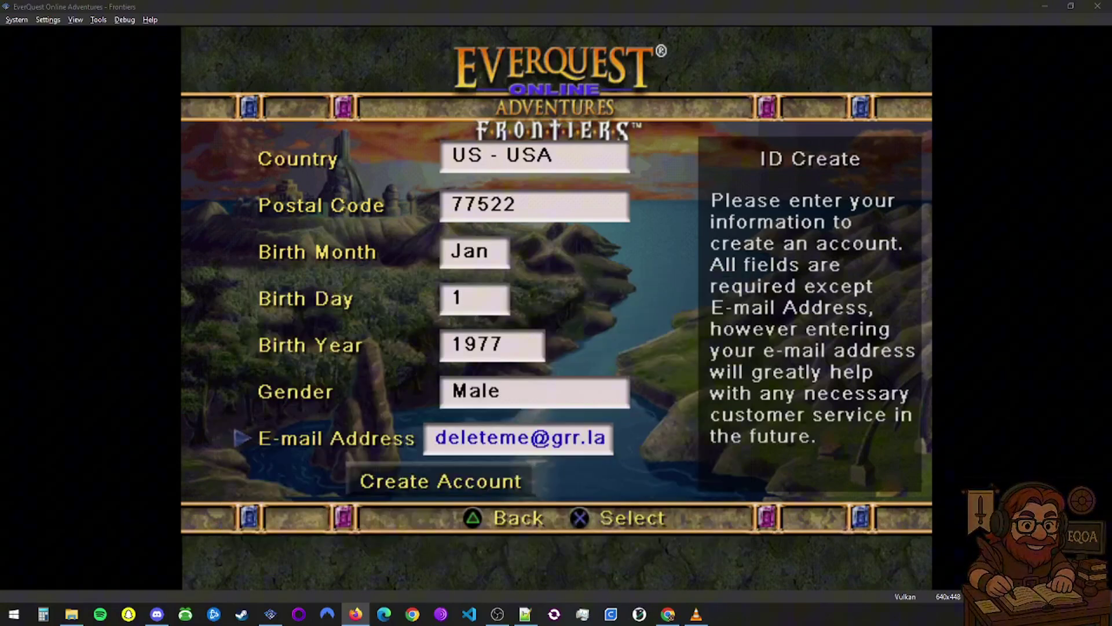
Create the account with the entered details and continue to the game's main menu
key(Down)
key(Return)
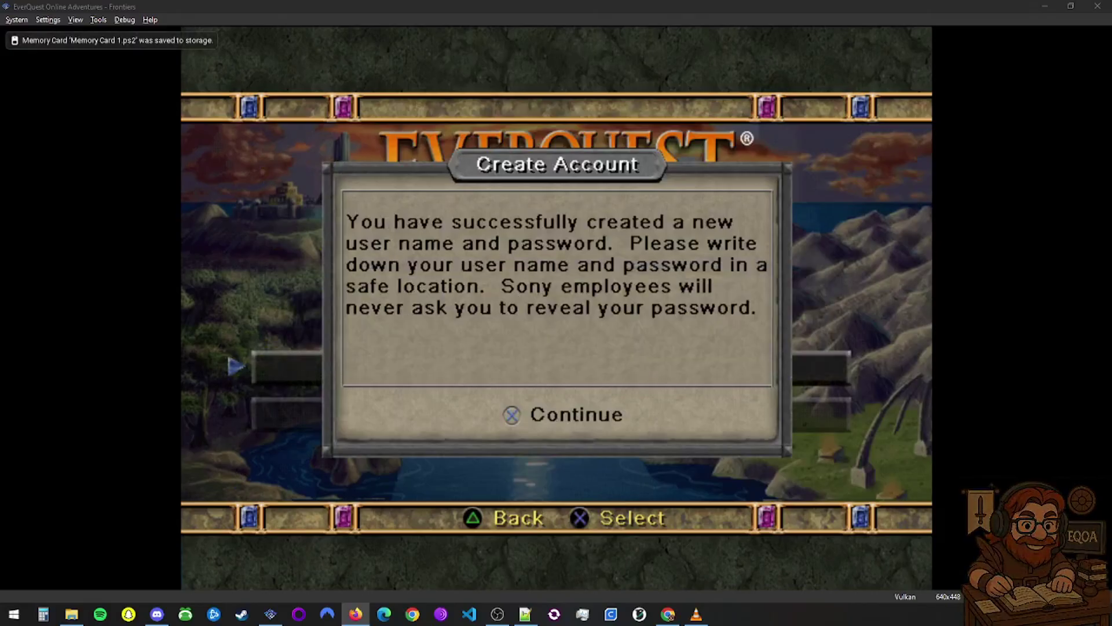
key(Return)
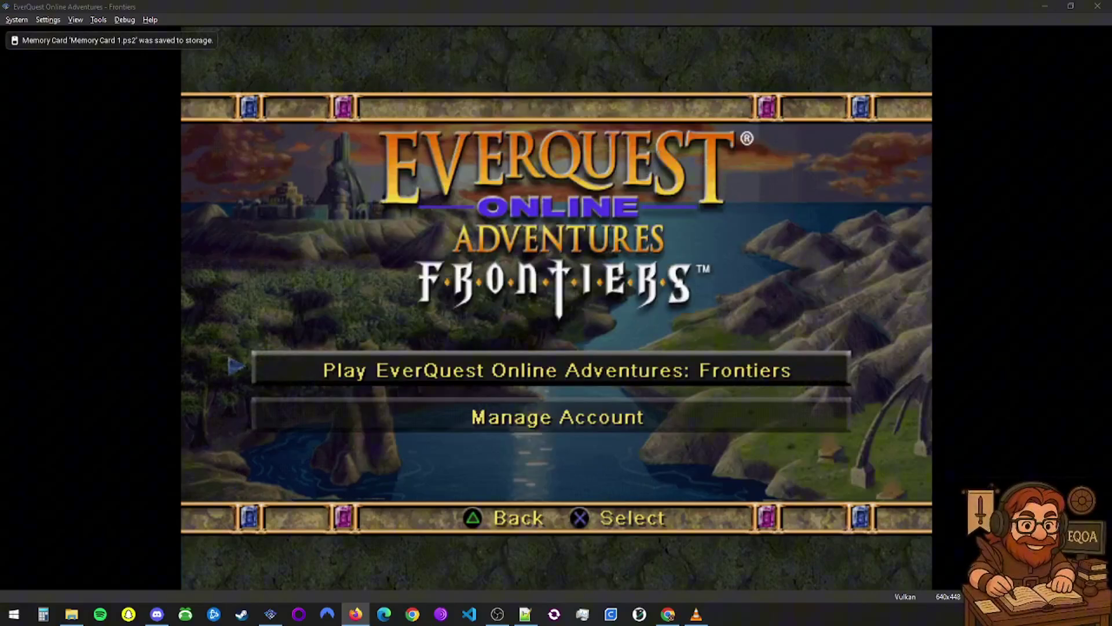
Start playing Frontiers on the Sandstorm server, look into creating a character, and return to Character Selection
key(Return)
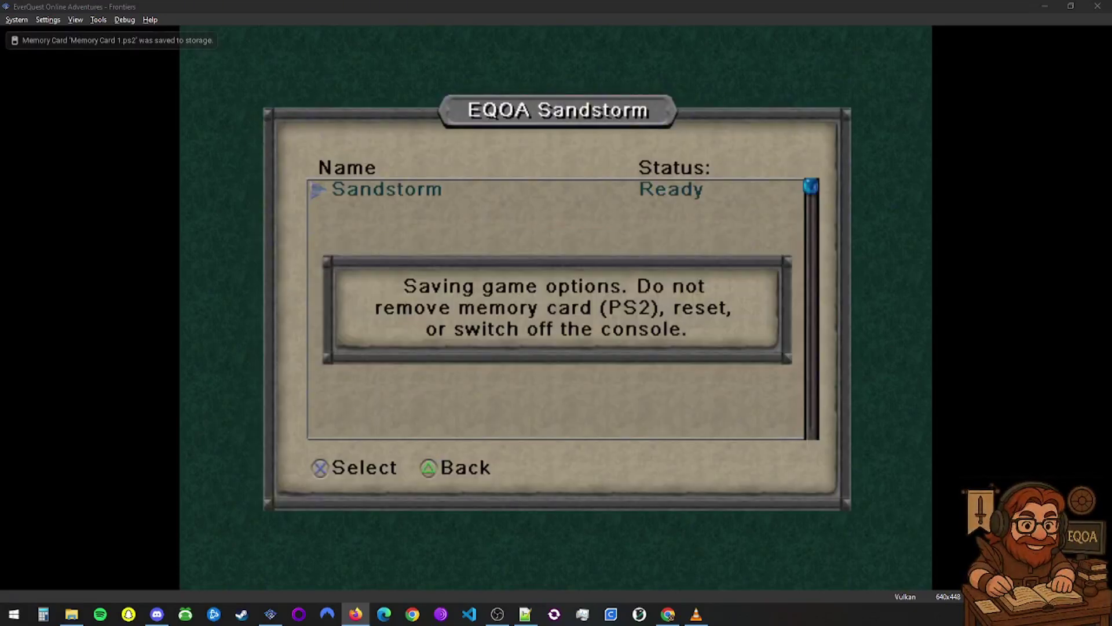
key(k)
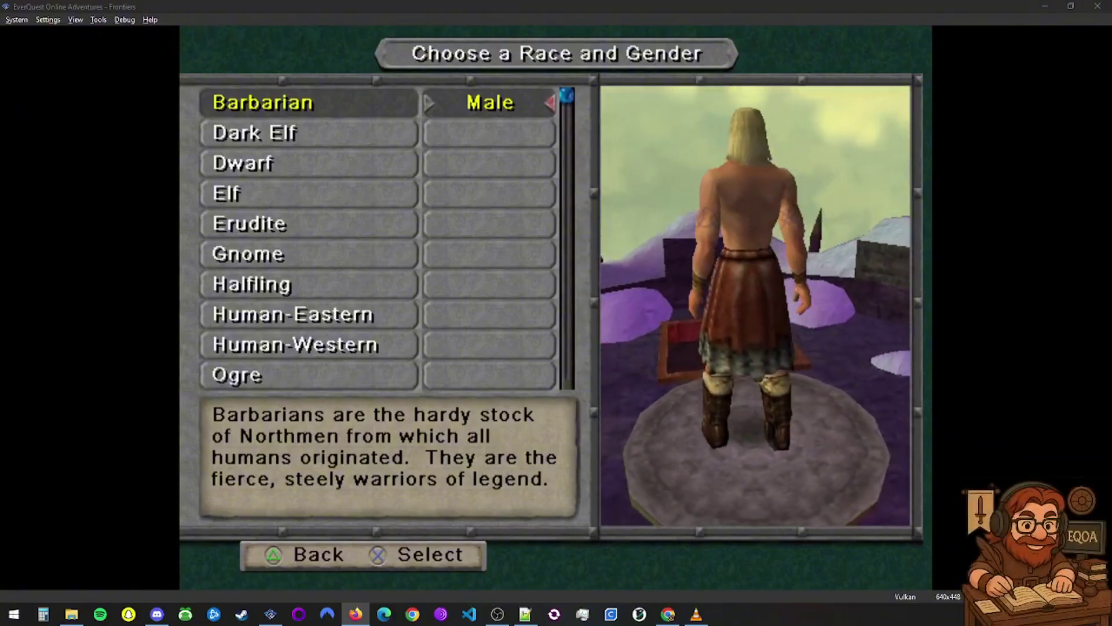
key(i)
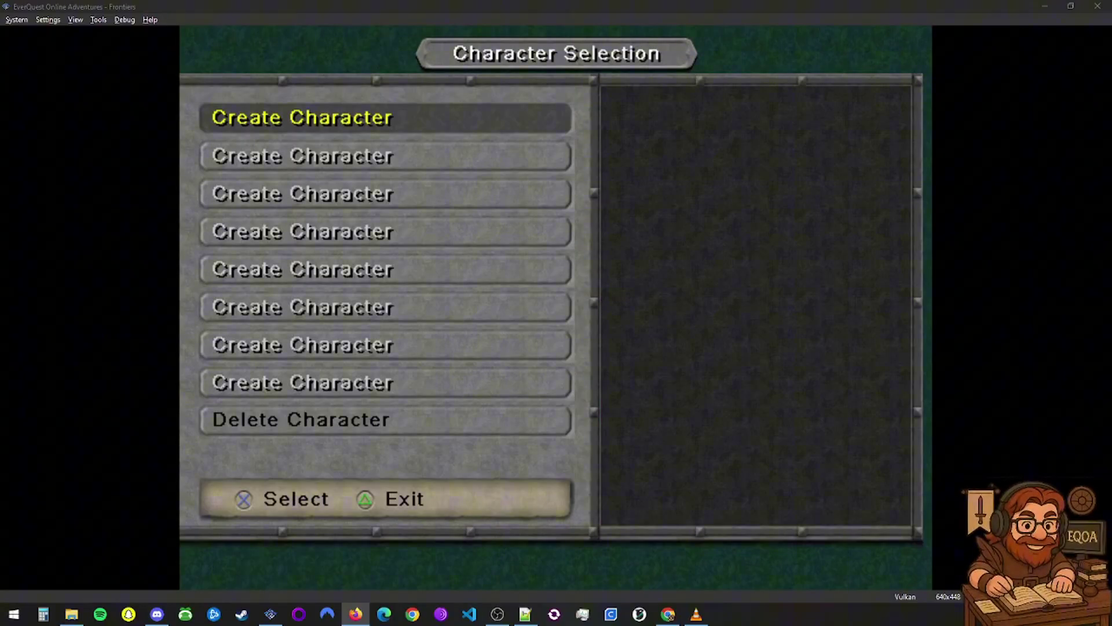